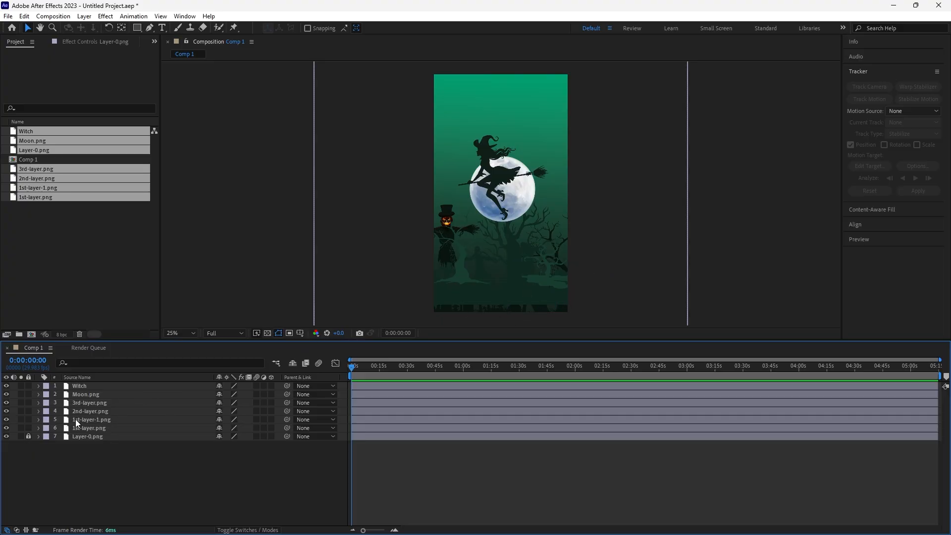
- Move 1st-layer-1.png and 1st-layer.png to the top of the layer stack and hide the Witch, Moon, 3rd-layer and 2nd-layer layers
left_click(95, 420)
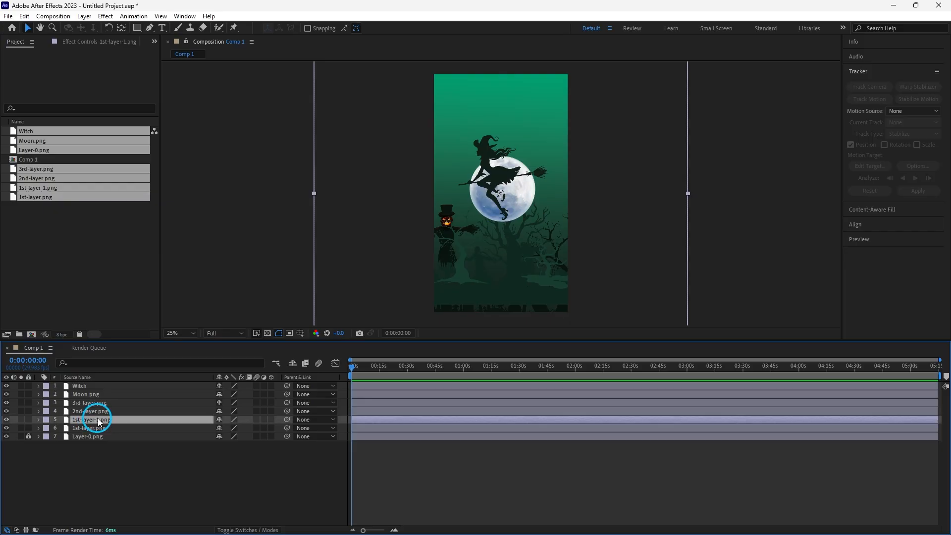
left_click(103, 428, "ctrl")
left_click_drag(118, 417, 118, 386)
left_click_drag(6, 407, 91, 461)
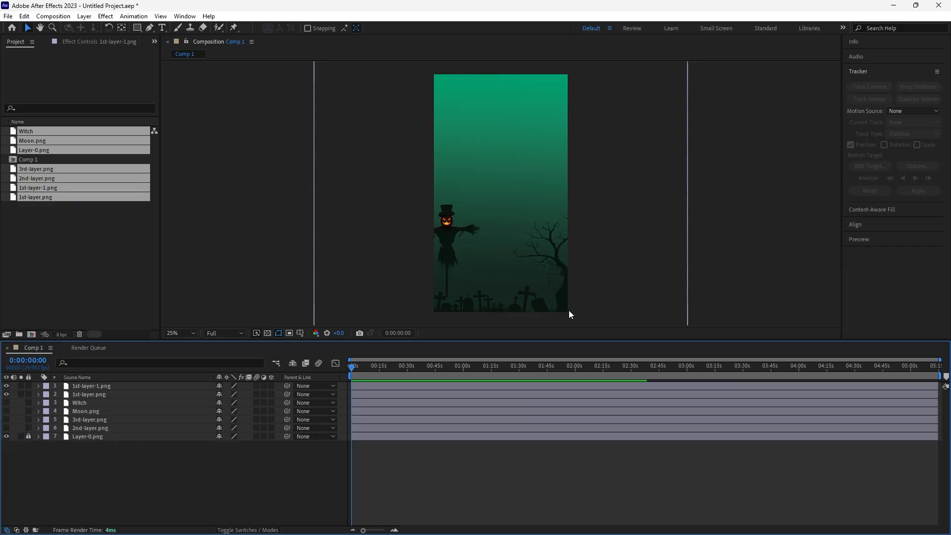
- Move the scarecrow out of the frame and position the 1st-layer.png artwork with its tree at the frame's left edge and the graveyard below
left_click_drag(557, 269, 781, 257)
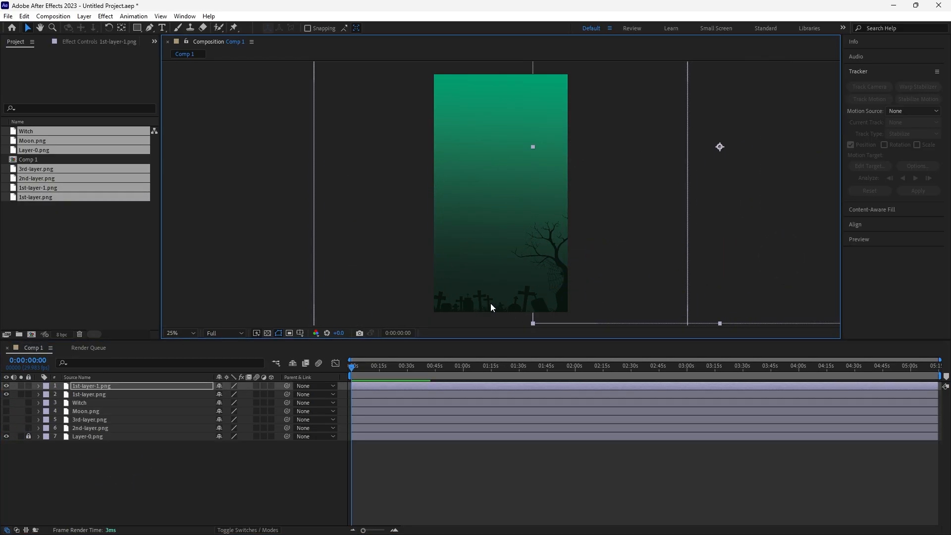
left_click_drag(486, 263, 583, 260)
left_click_drag(457, 283, 446, 298)
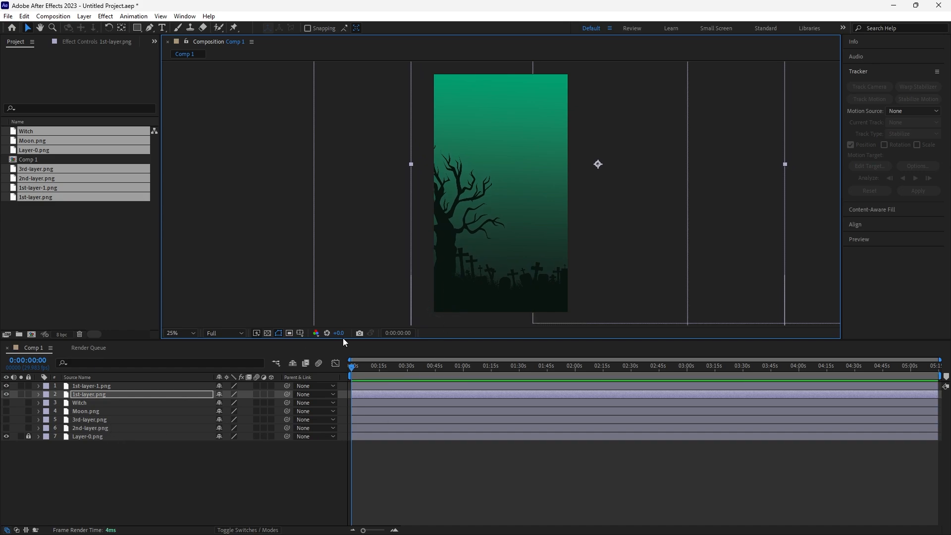
- Bring the 1st-layer-1.png scarecrow back into the frame and place it just beside the tree, above the graves
key("comma")
key("comma")
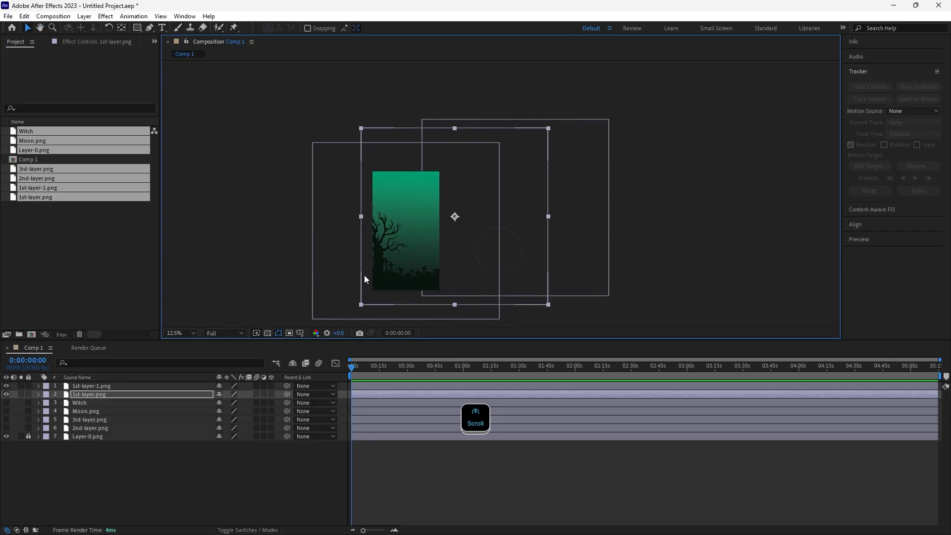
left_click(109, 386)
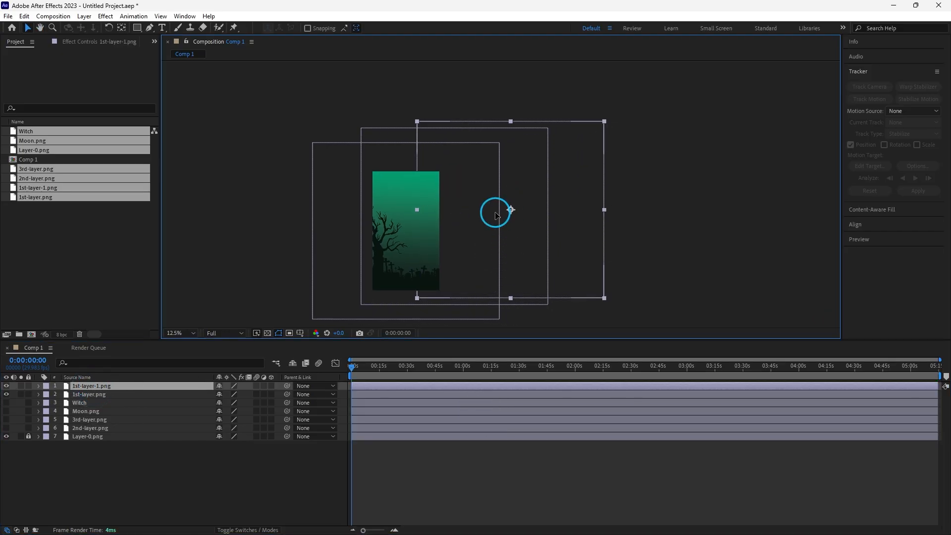
left_click_drag(494, 212, 427, 202)
scroll(405, 242, "up", 2)
scroll(405, 243, "up", 1)
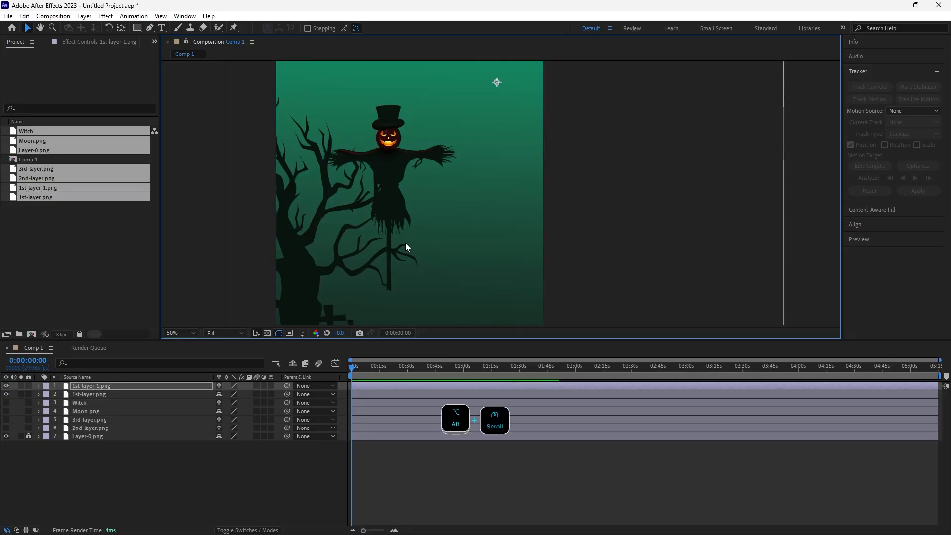
left_click_drag(406, 242, 436, 170)
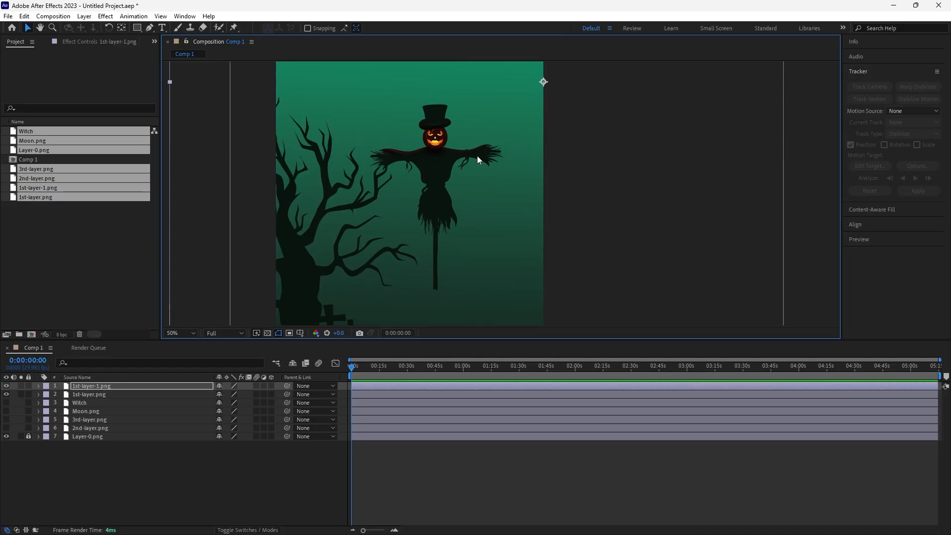
- Move the scarecrow's anchor point to the lower part of its pole and start rotation keyframing at 0:00:00:00
left_click(122, 29)
left_click_drag(543, 82, 436, 265)
key("r")
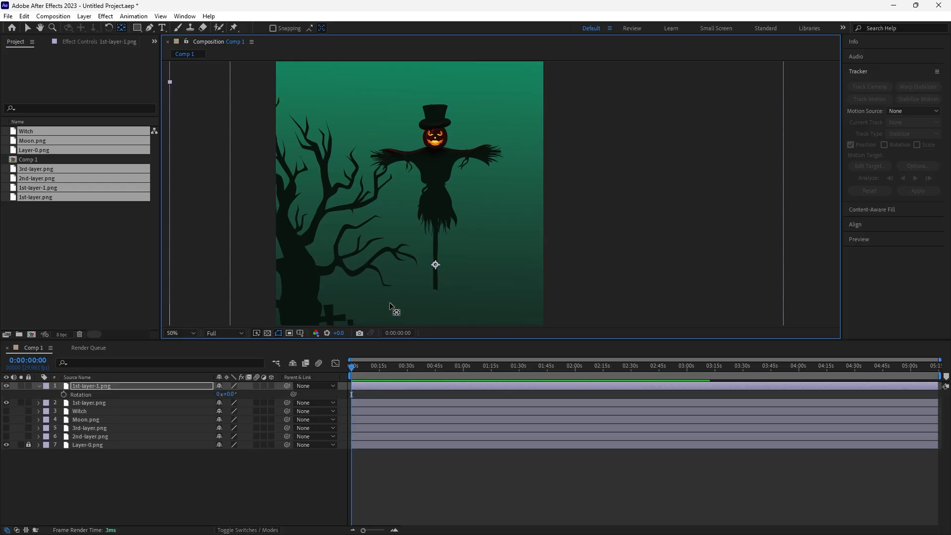
left_click(63, 395)
- Add a 5° rotation keyframe for the scarecrow at 0:00:02:00
scroll(374, 397, "up", 6)
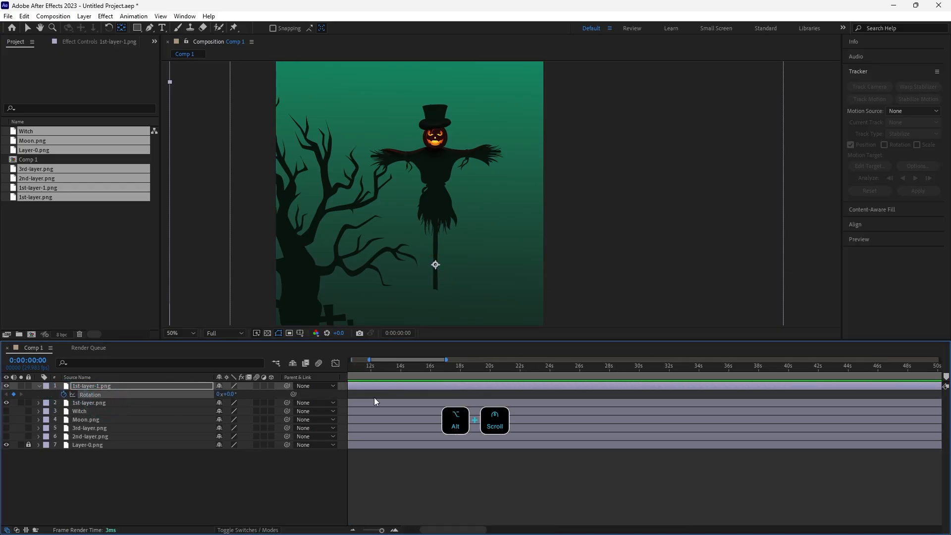
left_click_drag(420, 365, 266, 368)
scroll(433, 425, "down", 8)
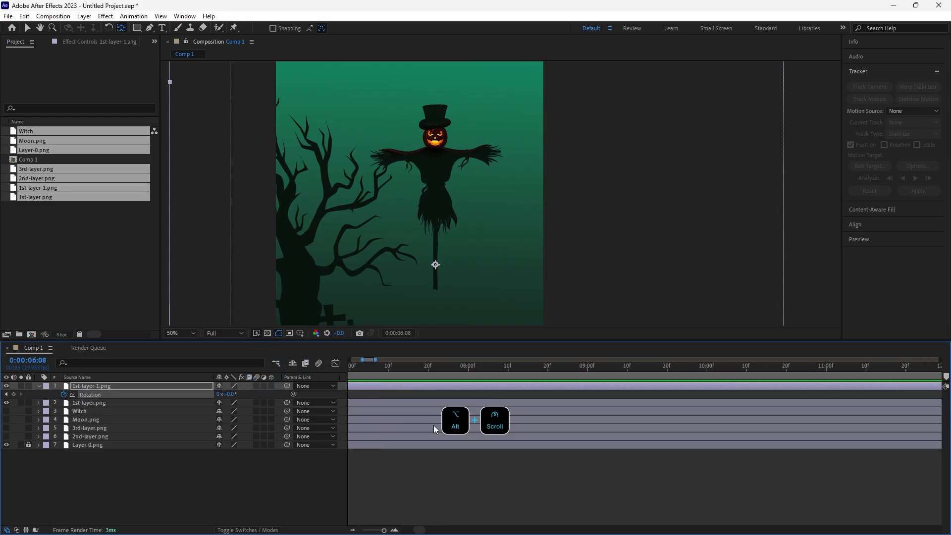
left_click_drag(406, 368, 286, 378)
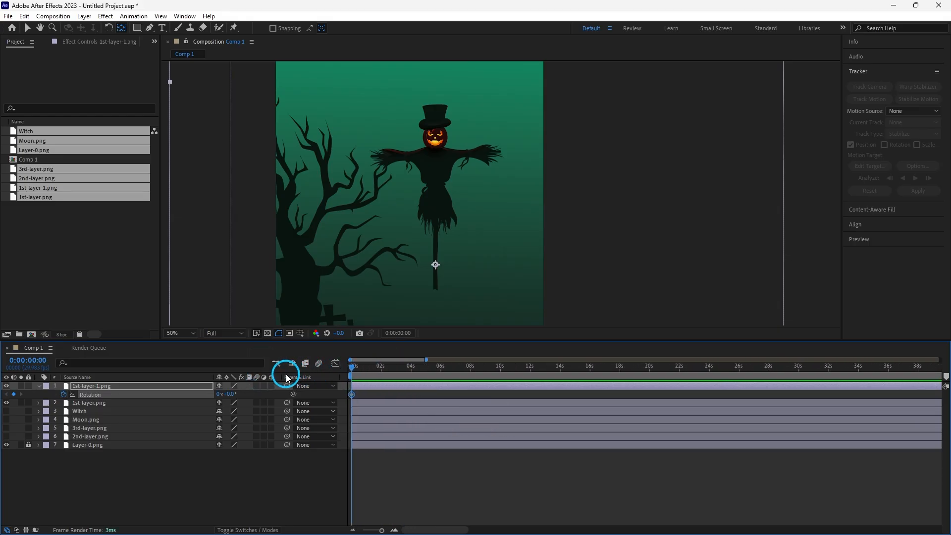
scroll(376, 406, "up", 3)
mouse_move(399, 369)
left_mouse_down()
mouse_move(301, 376)
mouse_move(412, 380)
left_mouse_up()
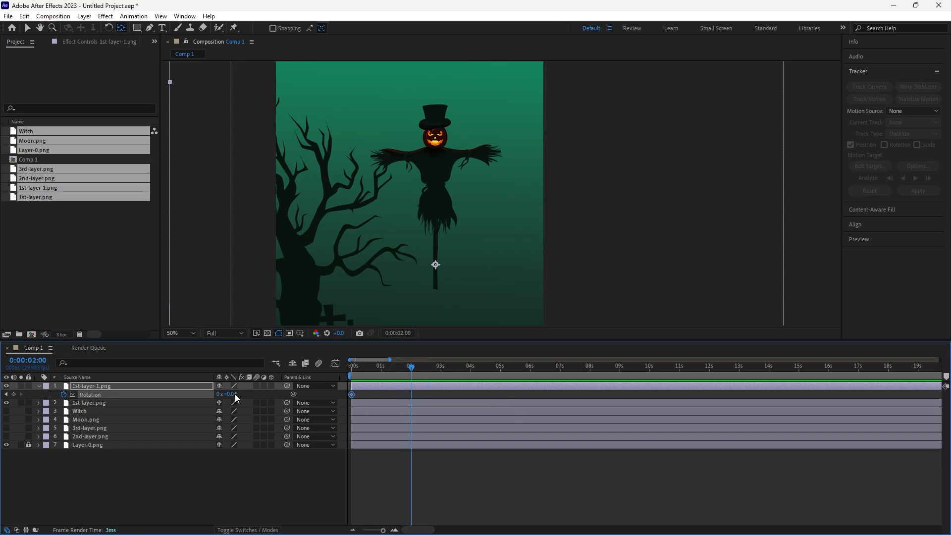
type("5")
key("Return")
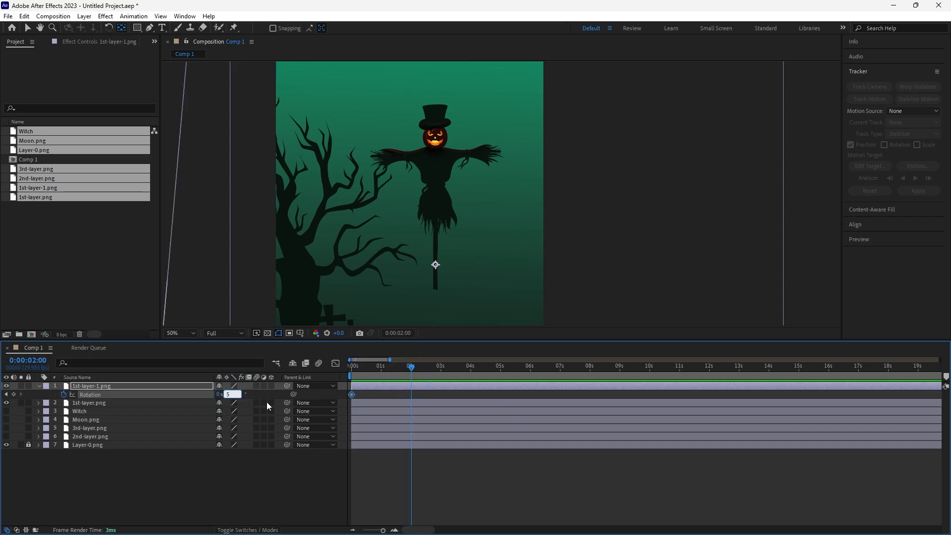
- Copy the scarecrow's first rotation keyframe to 0:00:04:01
left_click_drag(408, 369, 470, 384)
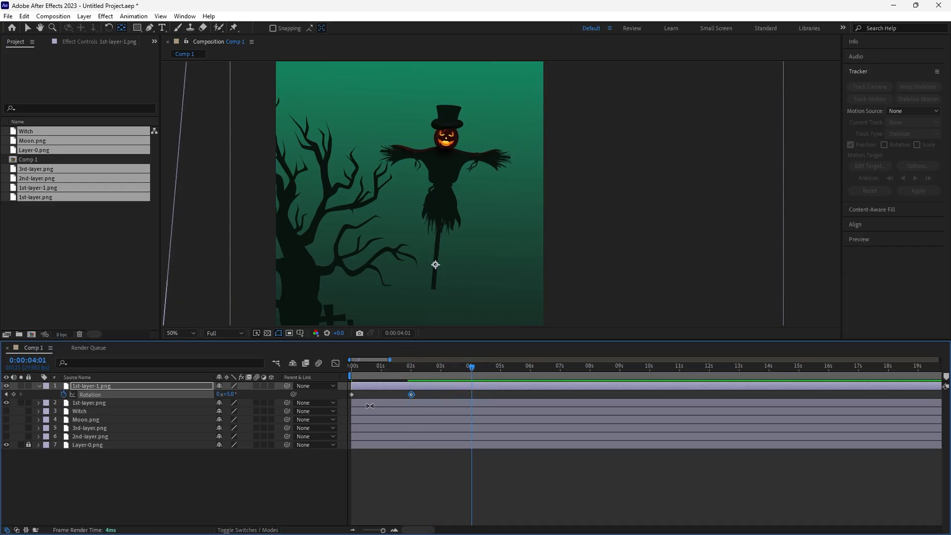
left_click(353, 394)
key("ctrl+c")
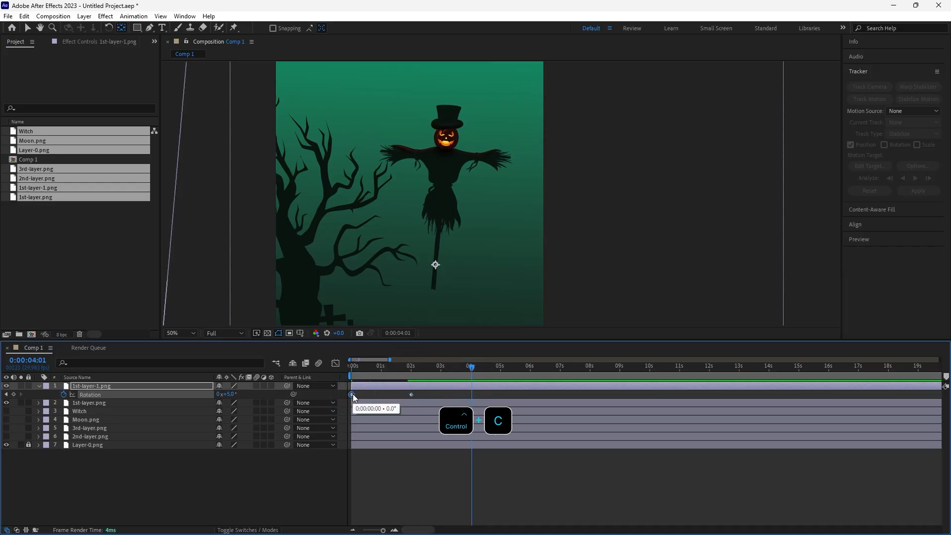
key("ctrl+v")
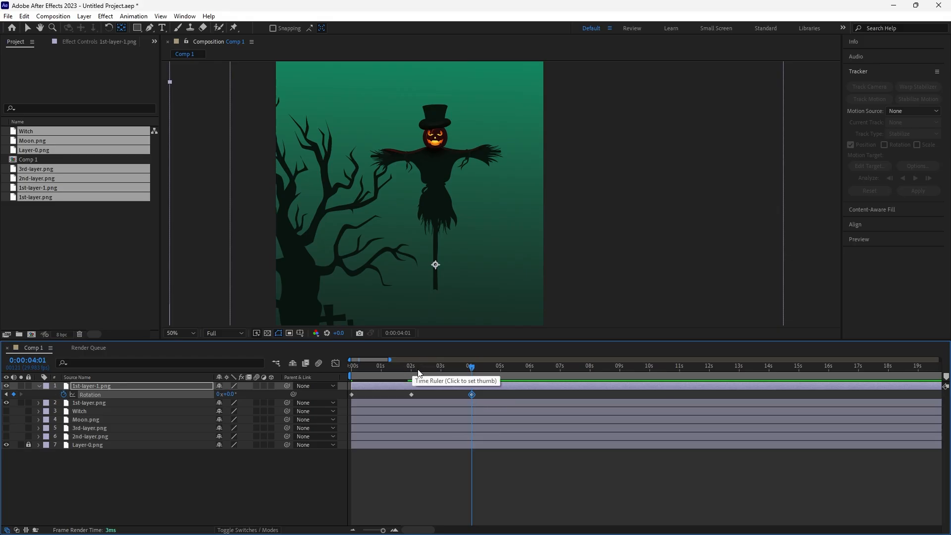
- Set the scarecrow's rotation to -5° at both the first keyframe and the last keyframe at 0:00:04:01
left_click_drag(422, 372, 350, 367)
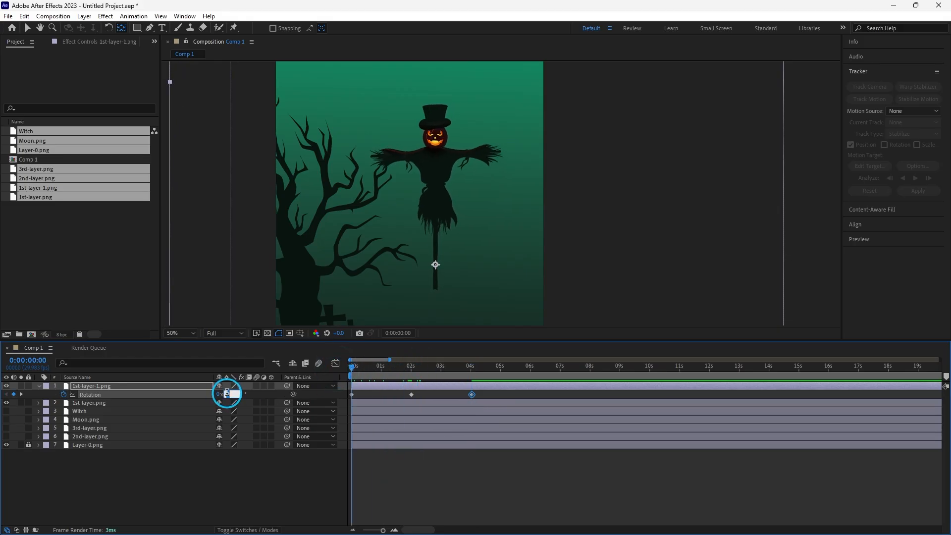
key("Return")
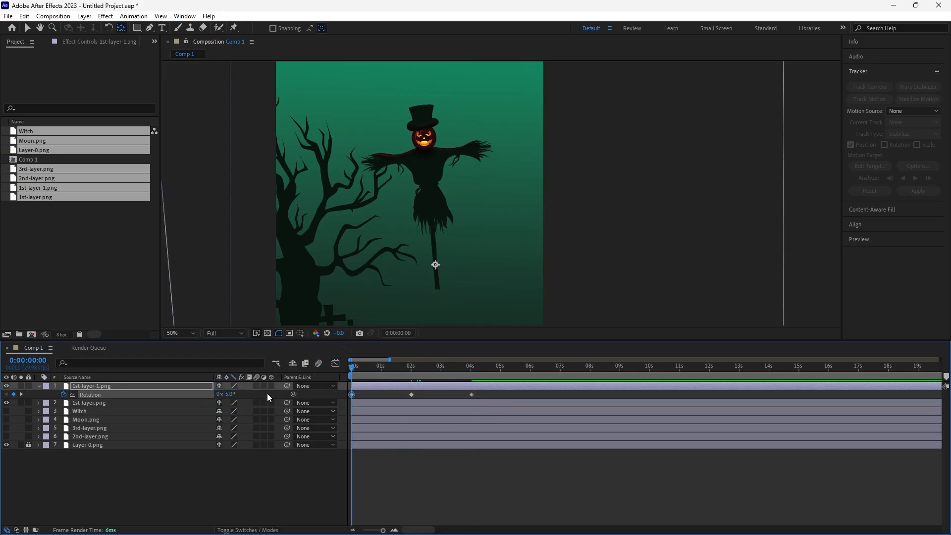
left_click_drag(360, 369, 472, 369)
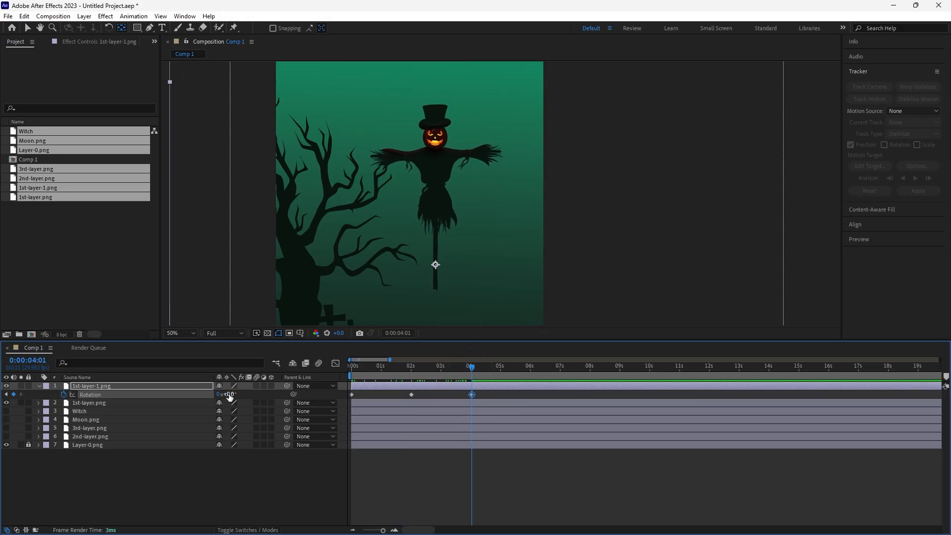
type("5")
key("Return")
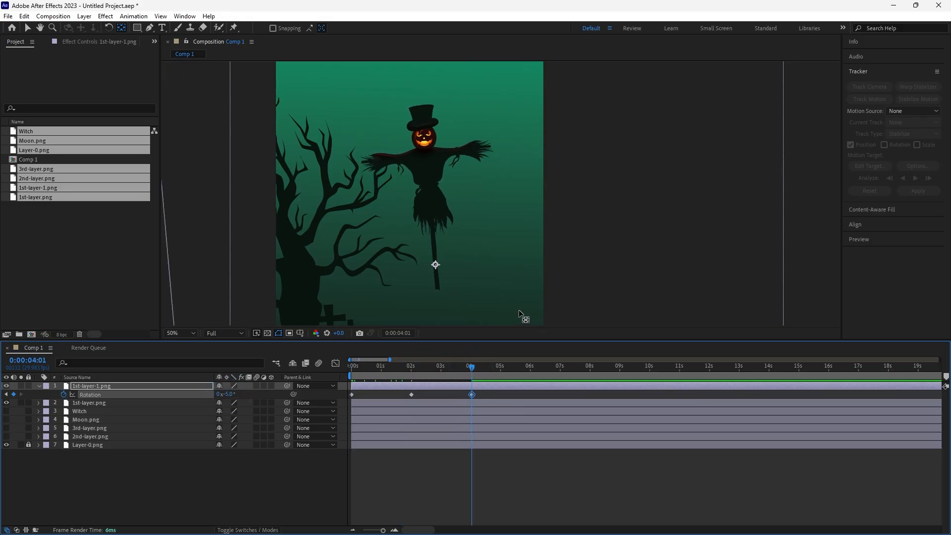
- Add the expression loopOut() to the scarecrow layer's Rotation property
left_click(151, 466)
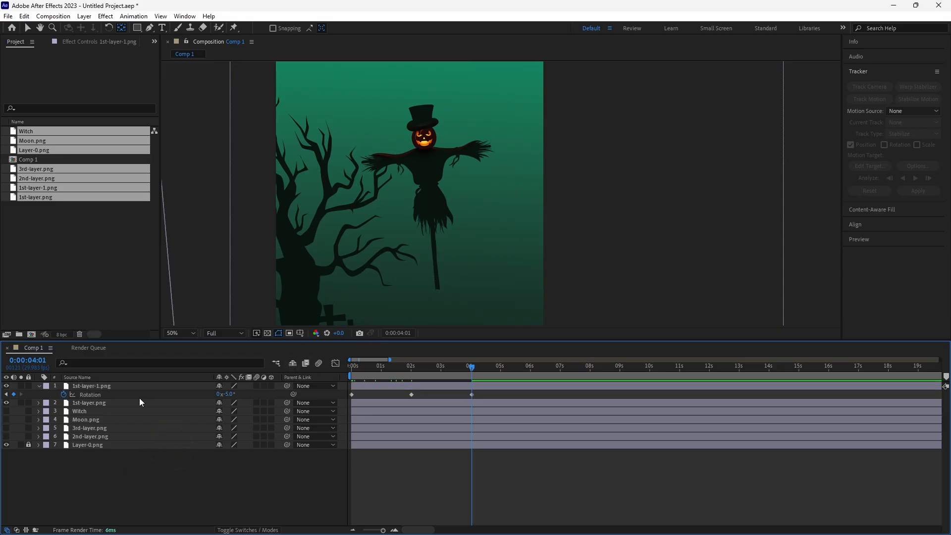
left_click(66, 393, "alt")
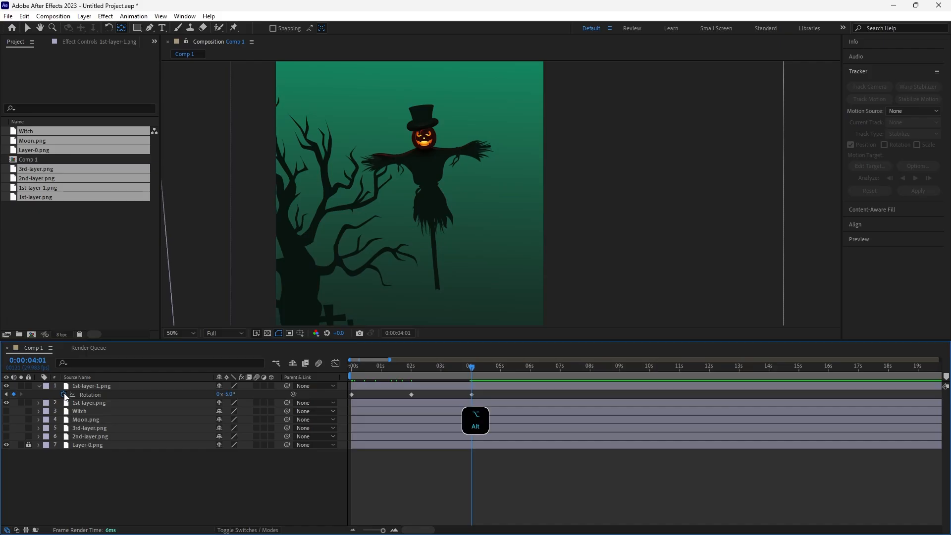
left_click(64, 395, "alt")
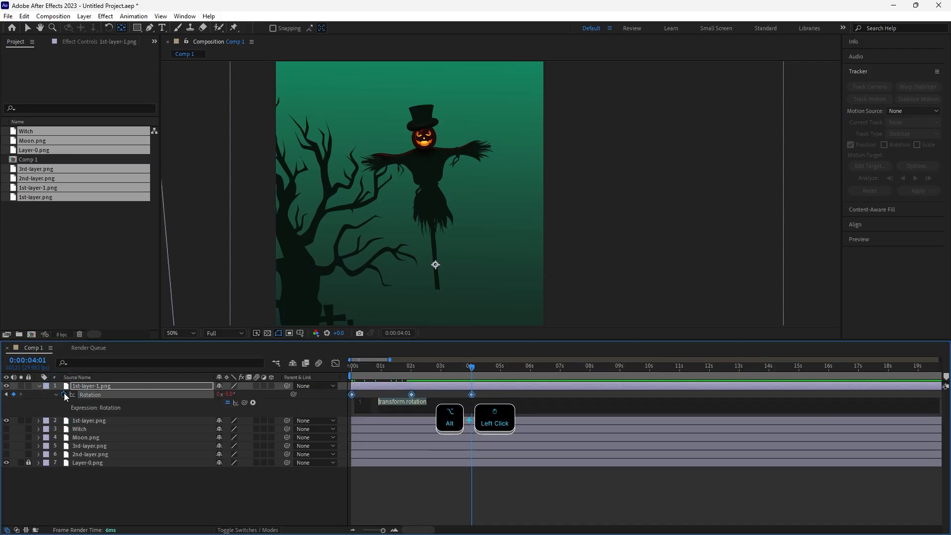
type("loop")
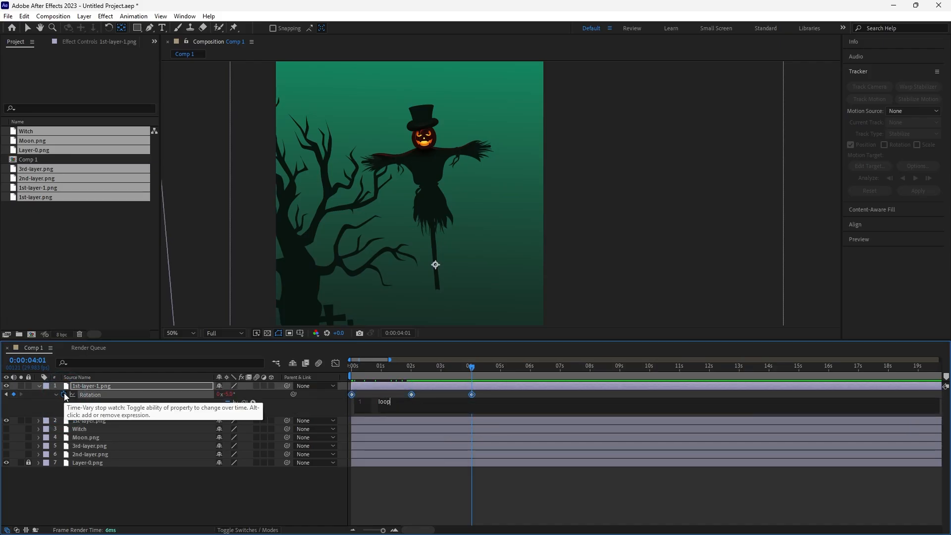
key("Return")
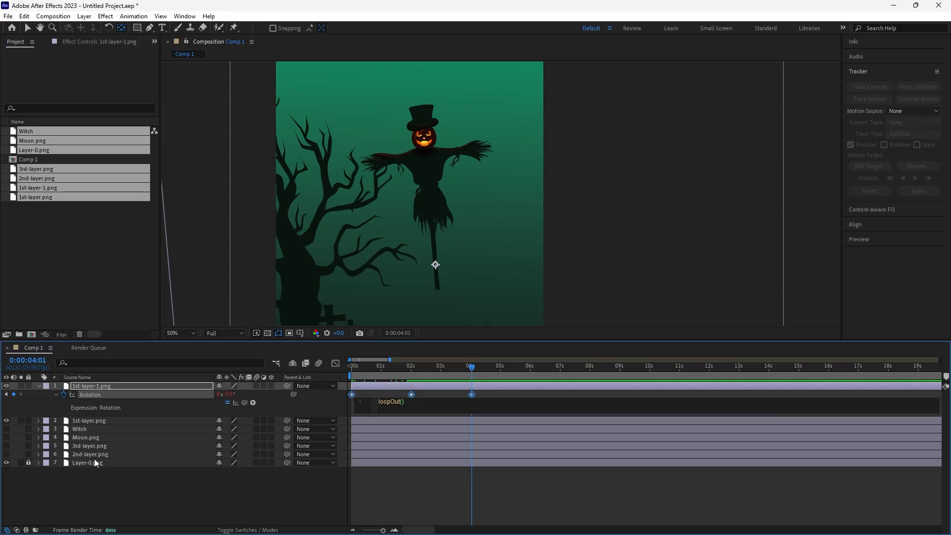
left_click(129, 484)
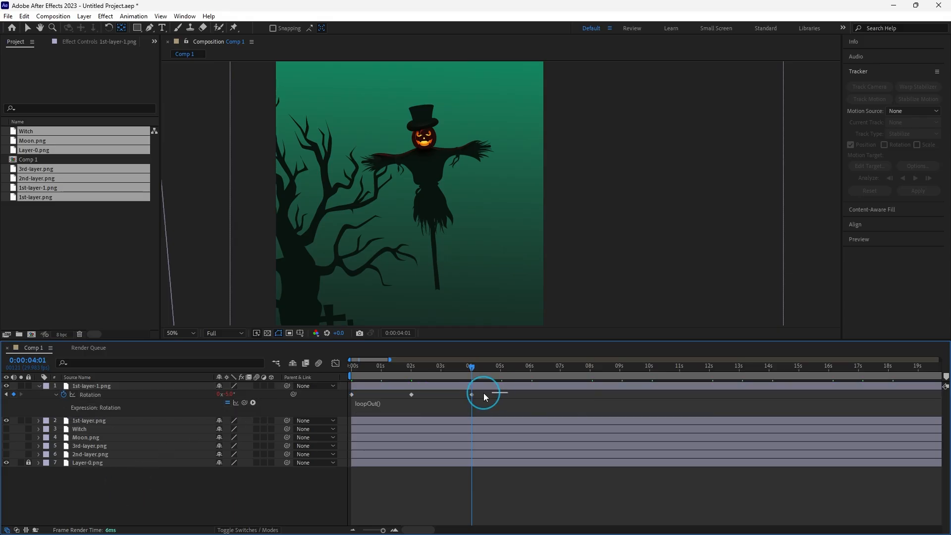
- Apply Easy Ease to all three scarecrow rotation keyframes and collapse the layer's properties
left_click_drag(485, 397, 348, 395)
right_click(352, 394)
mouse_move(403, 387)
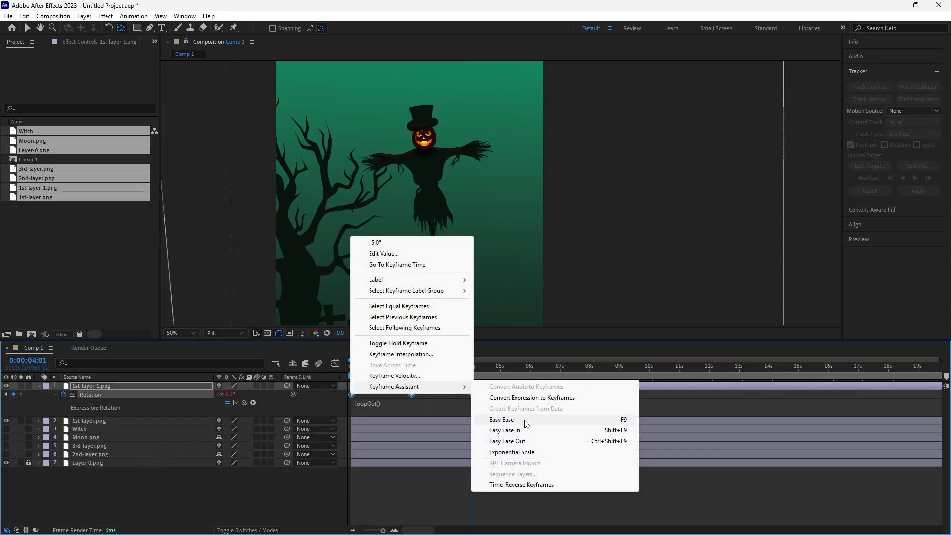
left_click(526, 421)
left_click(40, 386)
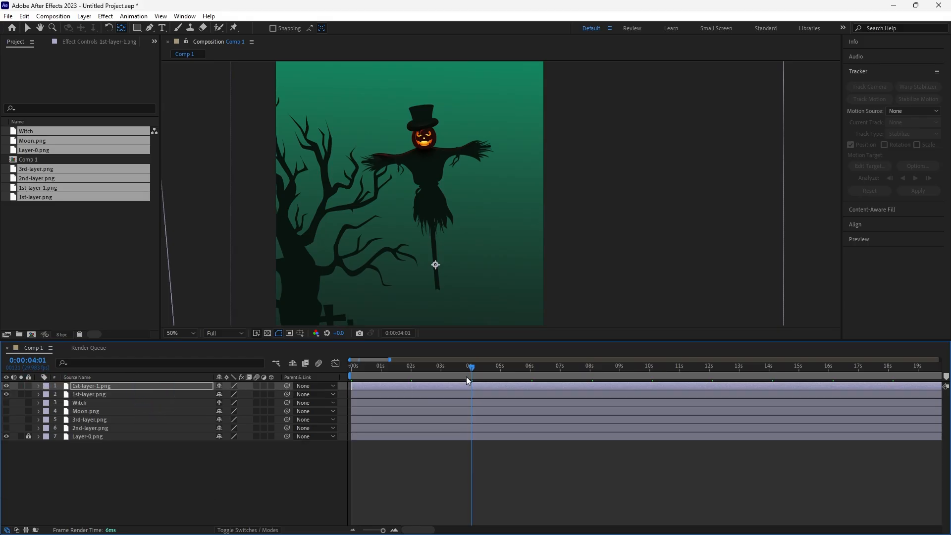
- Preview the scarecrow's swaying animation from the start of the composition
left_click_drag(468, 371, 345, 382)
key("space")
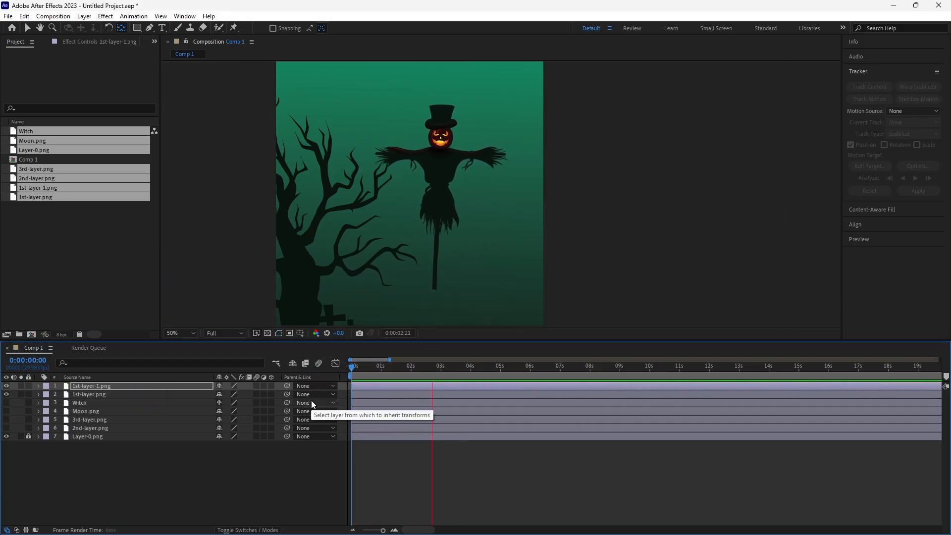
key("space")
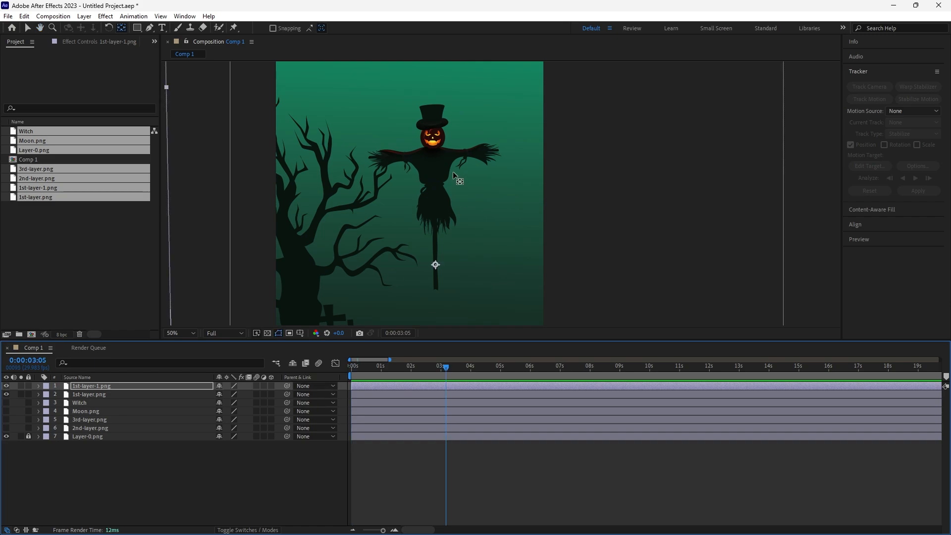
- Rescale the scarecrow's rotation keyframes proportionally so the last one falls at about 3.5 seconds, previewing the swing speed
key("u")
key("v")
left_click_drag(474, 394, 333, 371)
key("space")
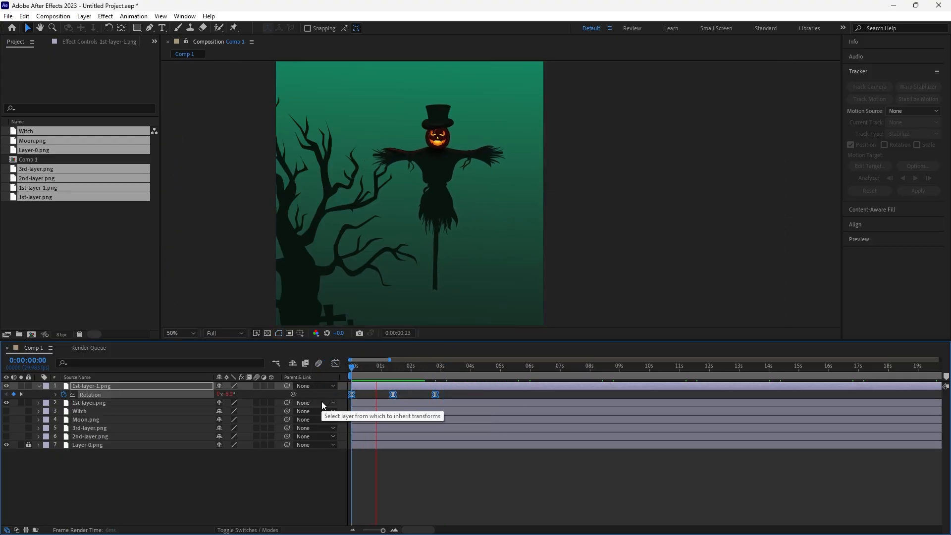
key("space")
left_click_drag(437, 396, 352, 377)
key("space")
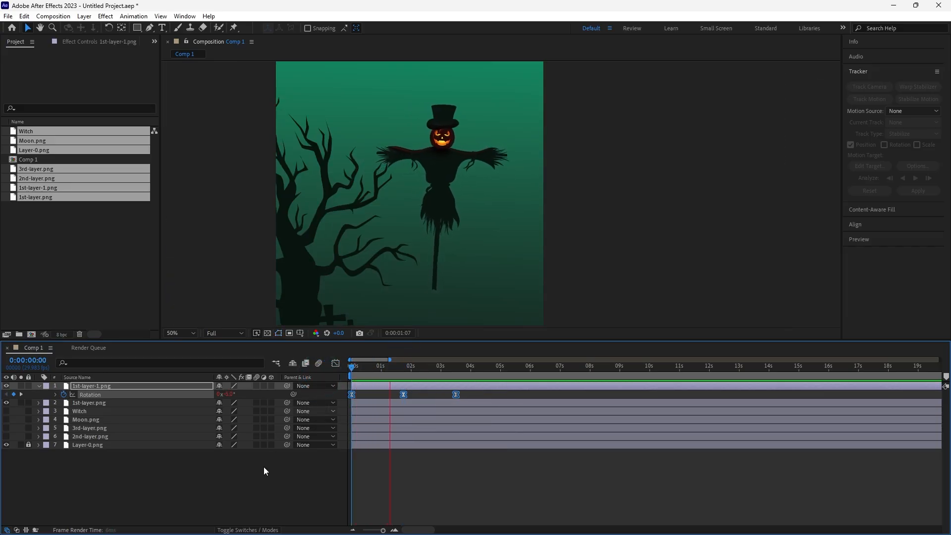
left_click(252, 477)
scroll(393, 211, "down", 2)
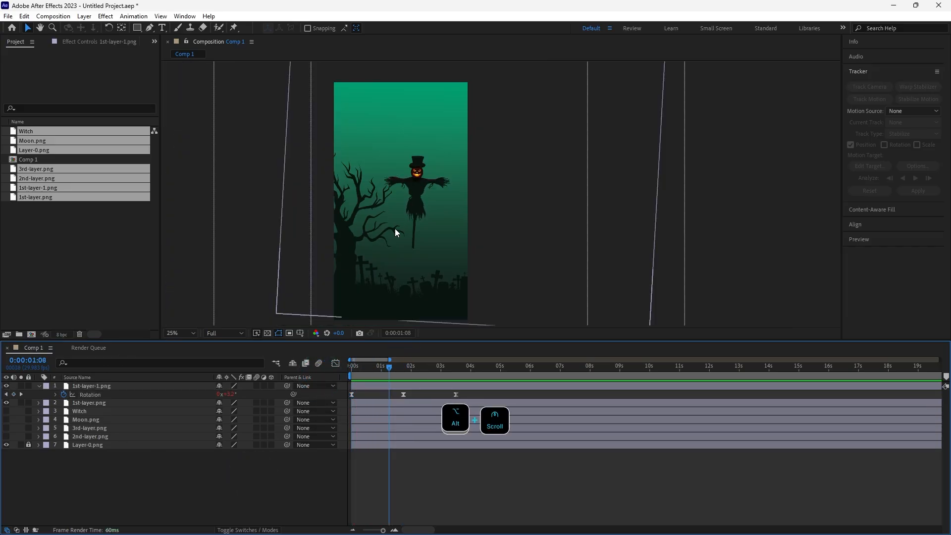
left_click(374, 234)
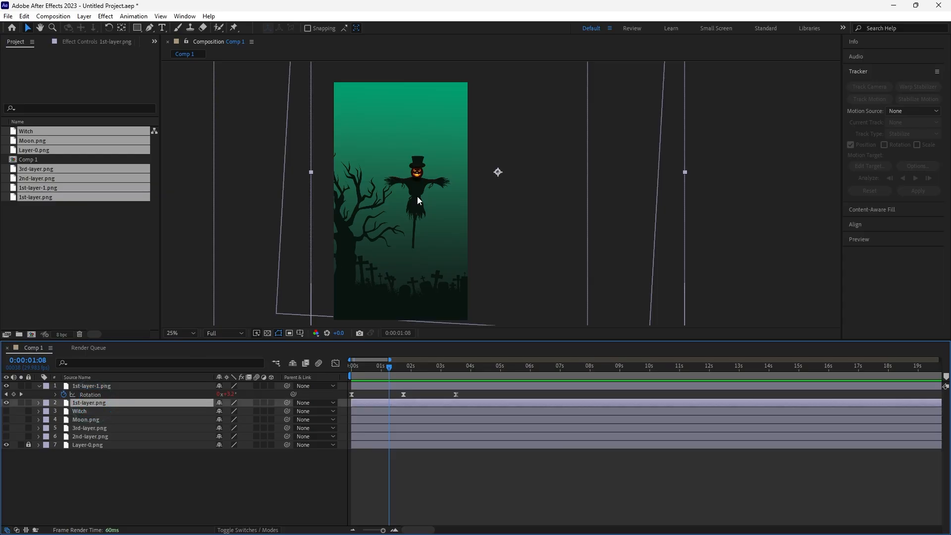
left_click_drag(420, 189, 432, 214)
key("ctrl+z")
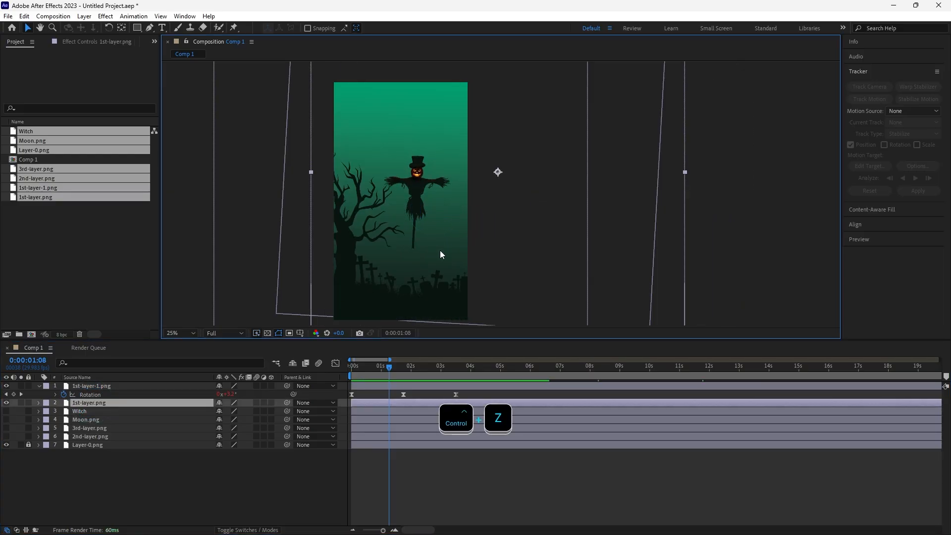
- Shift the 1st-layer.png foreground left in the composition and place the scarecrow low among the gravestones, left of the bare tree
key("space")
left_click_drag(438, 247, 437, 202)
left_click_drag(413, 258, 398, 269)
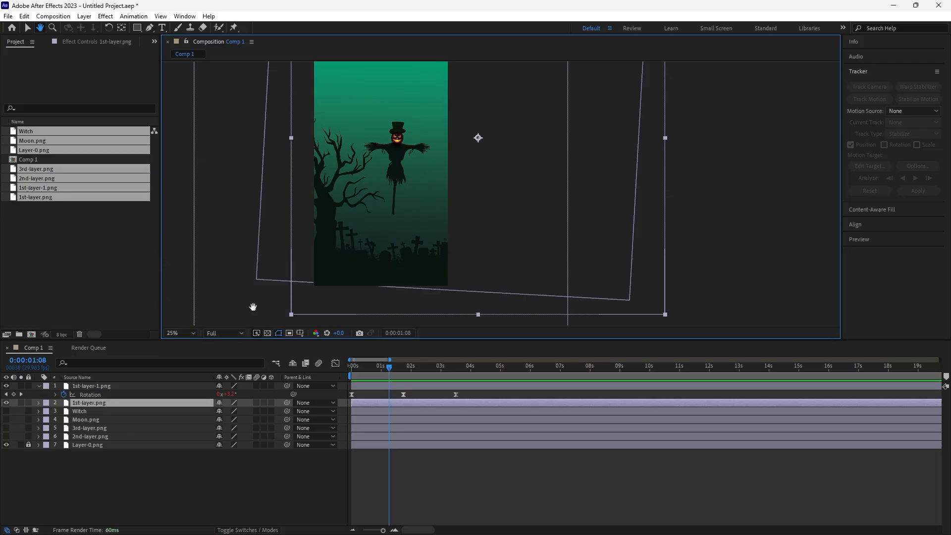
left_click(239, 444)
left_click_drag(348, 271, 487, 277)
left_click_drag(333, 215, 245, 213)
left_click_drag(667, 228, 498, 272)
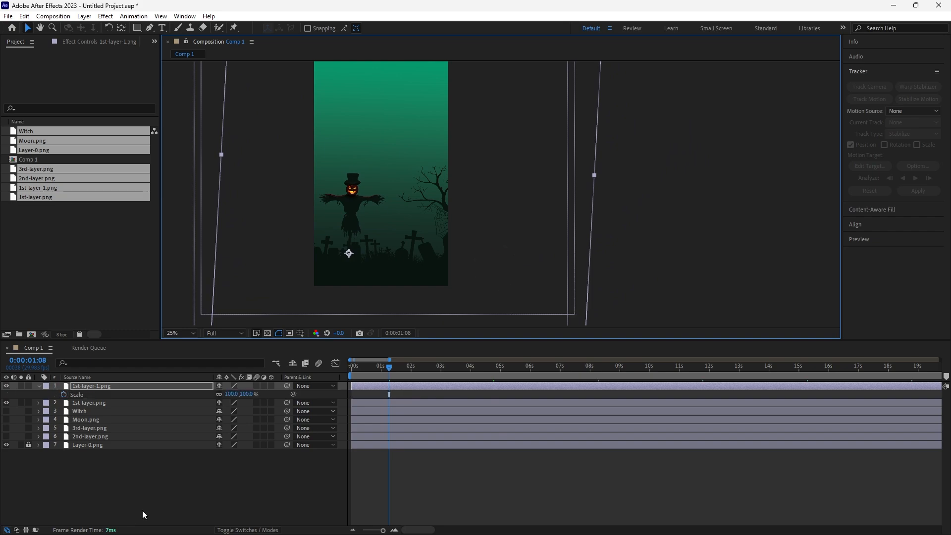
- Scale the scarecrow layer to 79% and parent it to 1st-layer.png
left_click_drag(231, 396, 220, 394)
left_click(212, 482)
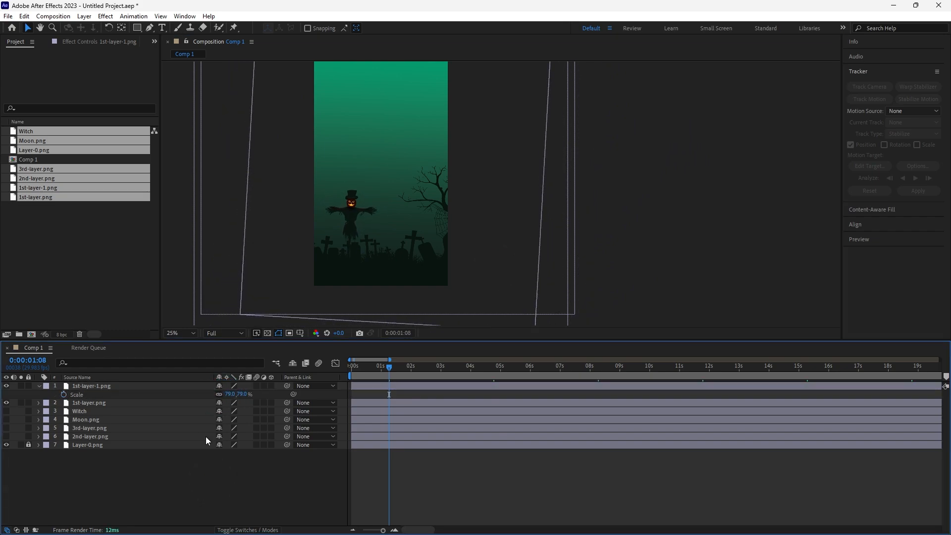
left_click(114, 386)
left_click_drag(287, 386, 102, 403)
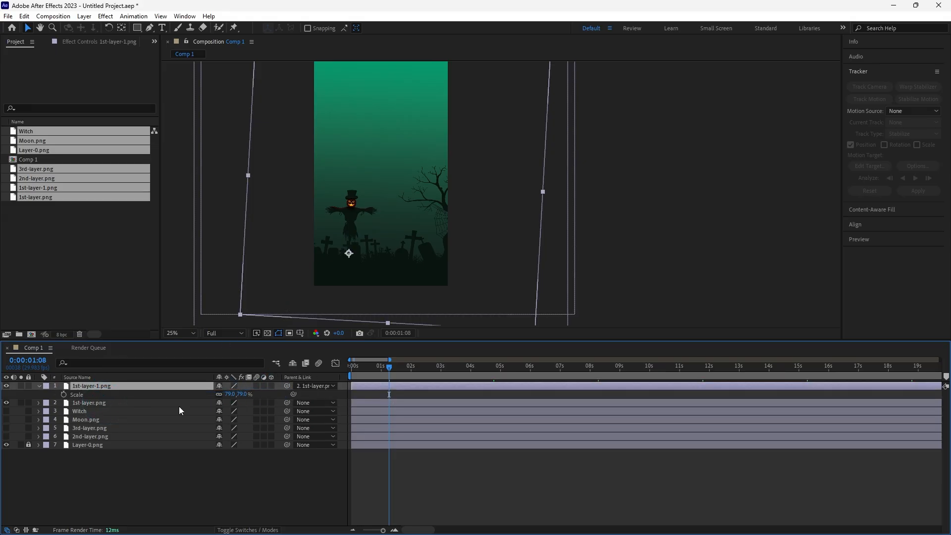
left_click(37, 388)
- Slide 1st-layer.png horizontally until its large tree stands at the frame's left edge, and move the scarecrow out past the right edge
left_click(112, 395)
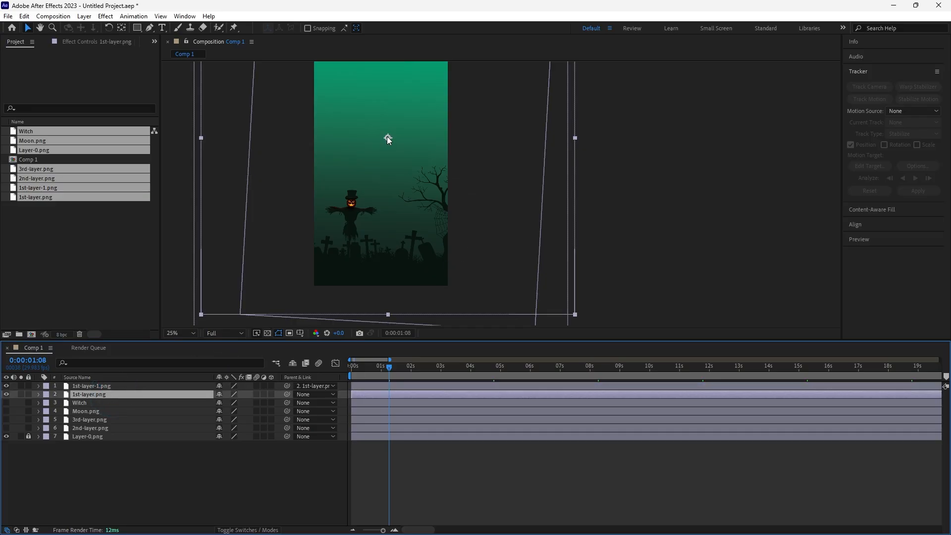
left_click_drag(388, 136, 484, 135)
left_click(178, 444)
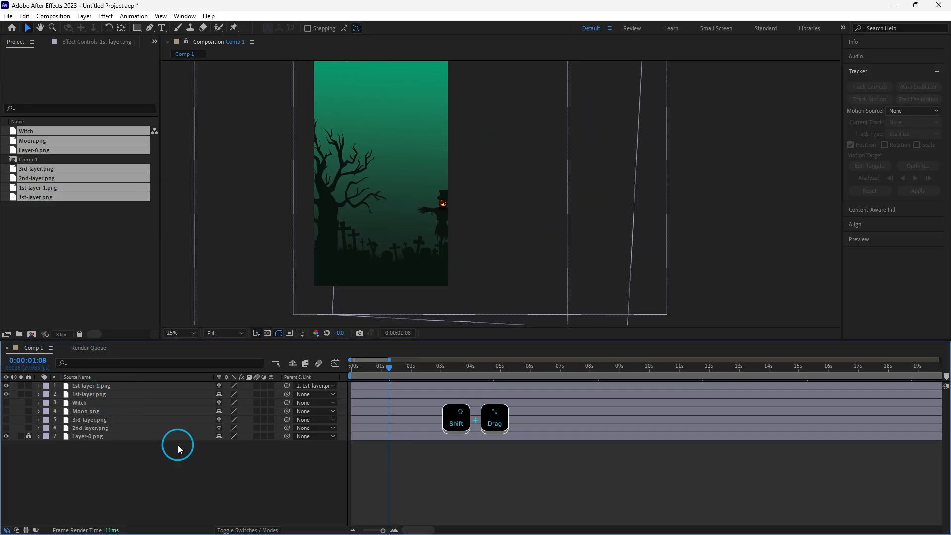
left_click(104, 387)
left_click_drag(440, 253, 482, 253)
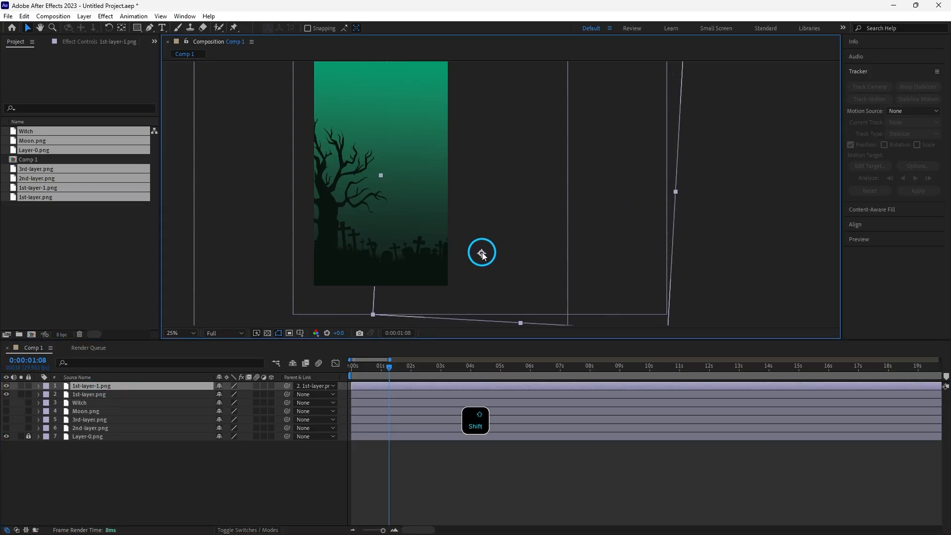
- Nudge the scarecrow slightly farther right outside the frame, and try sliding the foreground layers left before undoing that slide
left_click(106, 395, "shift")
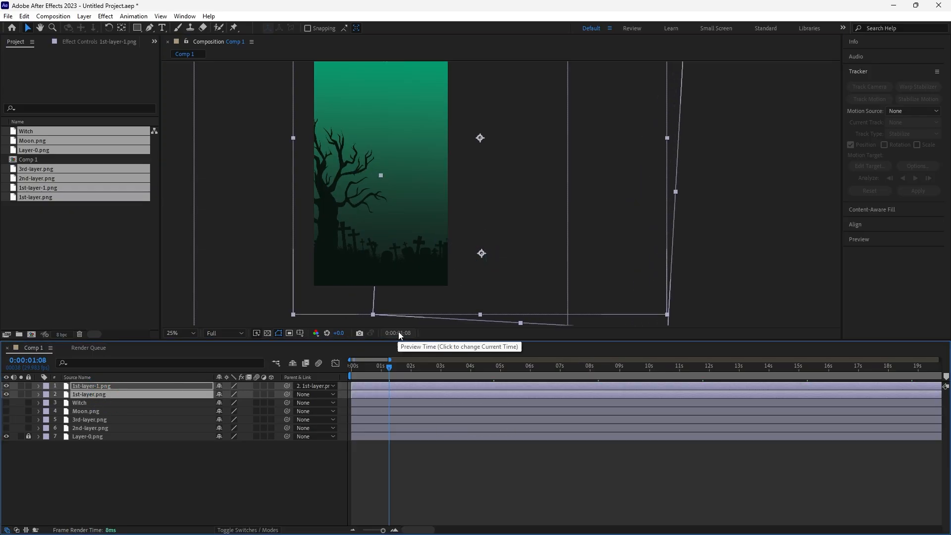
mouse_move(482, 253)
left_mouse_down()
mouse_move(454, 253)
mouse_move(490, 253)
left_mouse_up()
left_click(331, 276, "ctrl")
left_click_drag(332, 279, 234, 275)
key("ctrl+z")
left_click(233, 442)
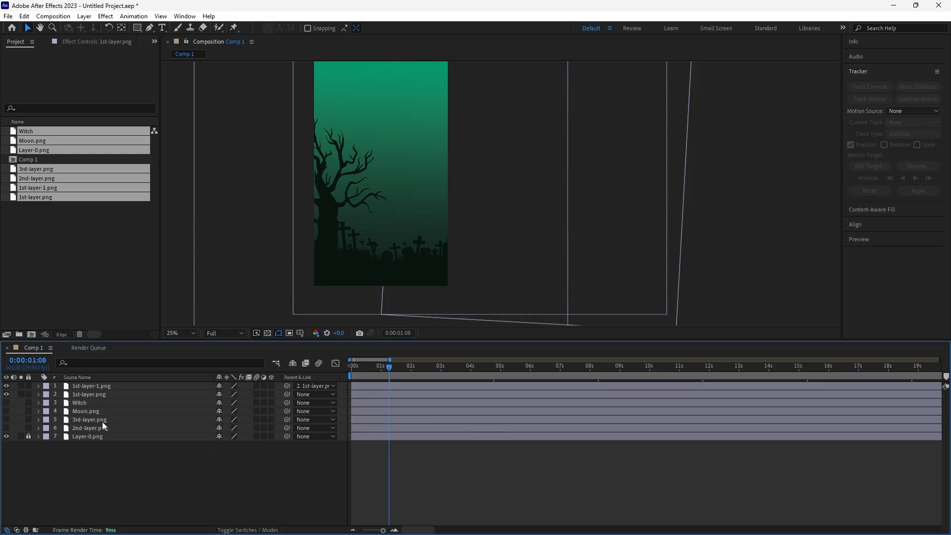
- Place 2nd-layer.png directly beneath 1st-layer.png, make it visible, and shift it right so its zombies stand behind the gravestones
left_click_drag(91, 427, 104, 394)
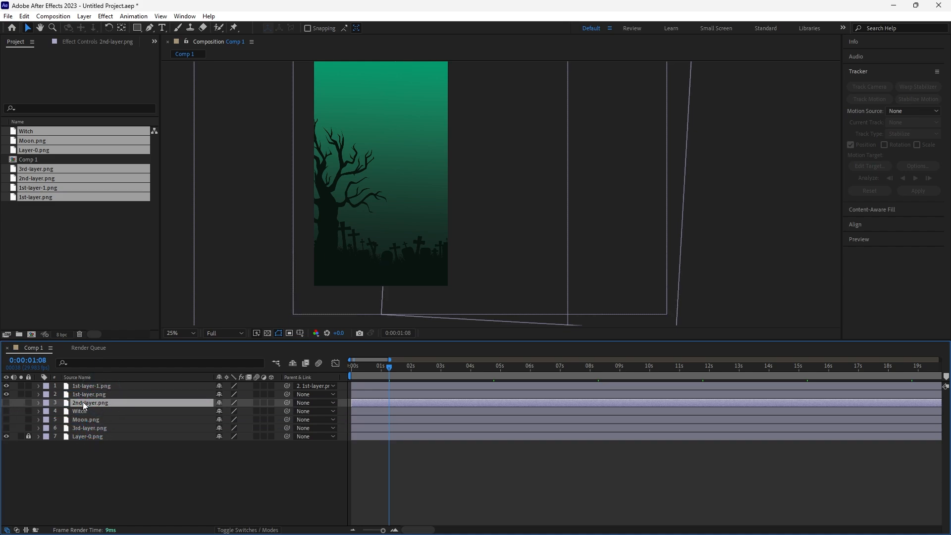
left_click(6, 403)
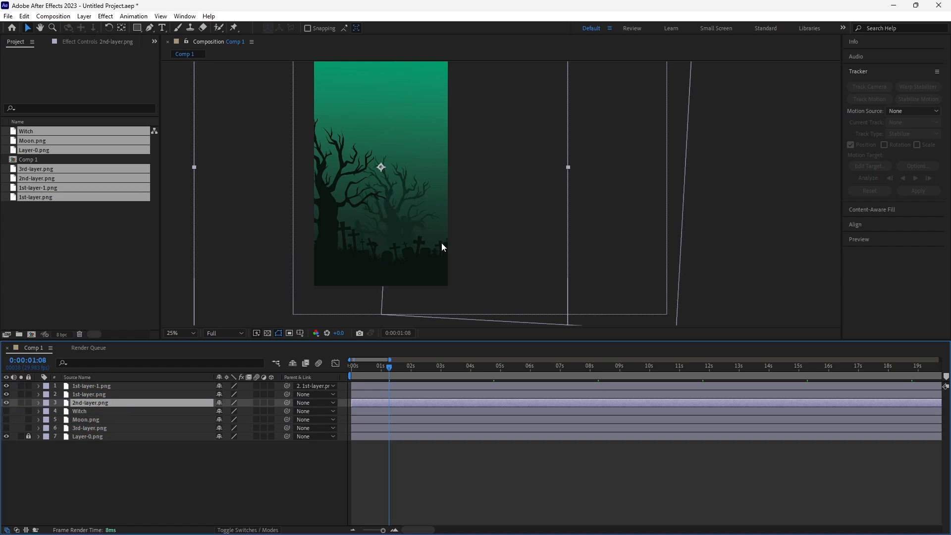
left_click_drag(382, 166, 506, 131)
left_click_drag(427, 211, 443, 194)
left_click_drag(374, 216, 391, 261)
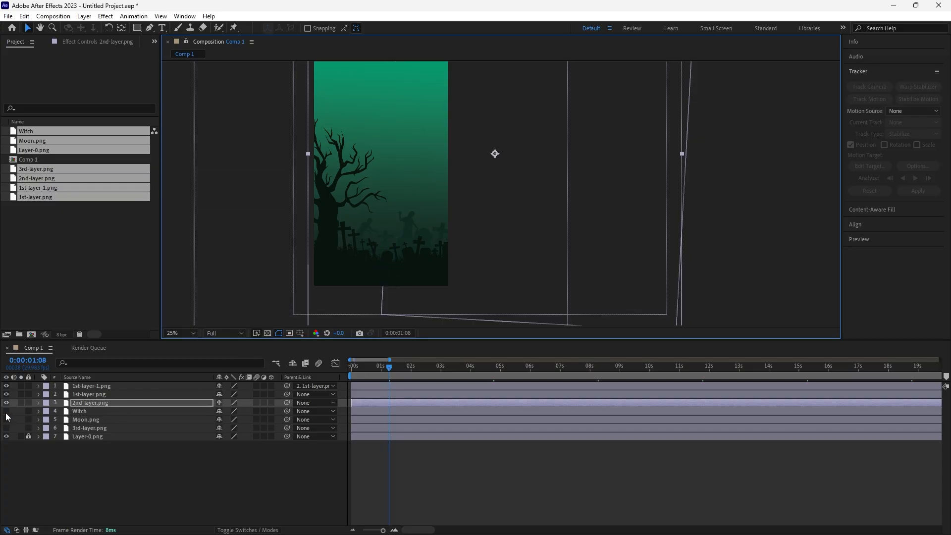
- Place 3rd-layer.png directly beneath 2nd-layer.png, make it visible, and shift it horizontally right in line with the layer above
left_click(89, 428)
left_click_drag(94, 424, 90, 411)
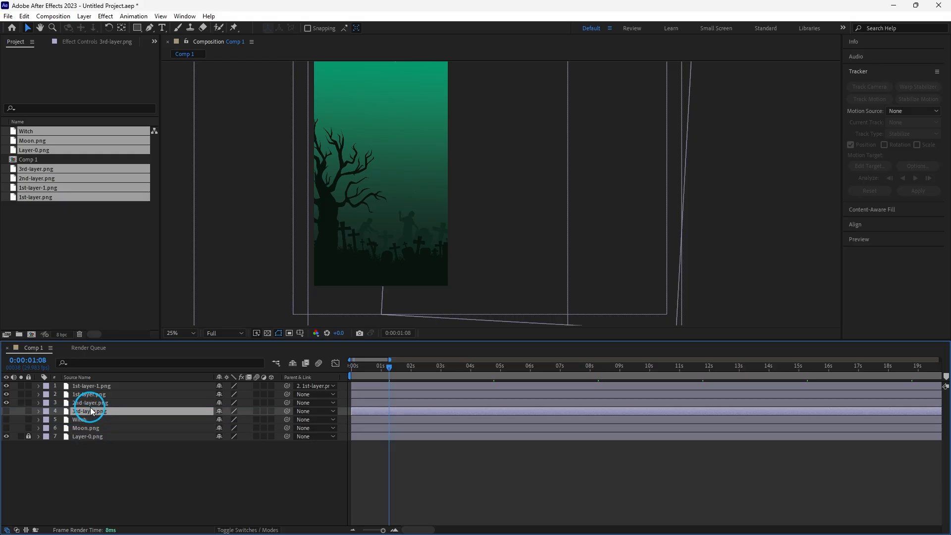
left_click(6, 411)
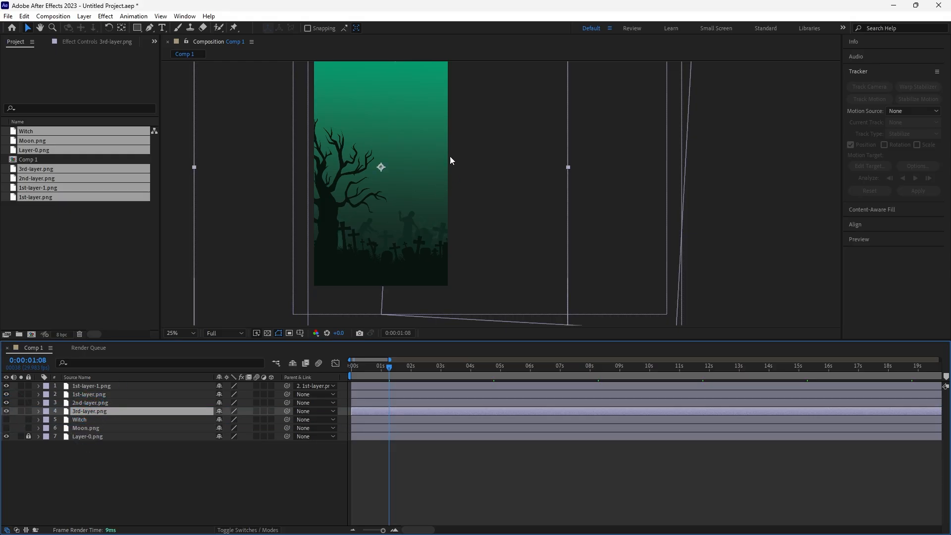
left_click_drag(383, 168, 496, 167)
key("Return")
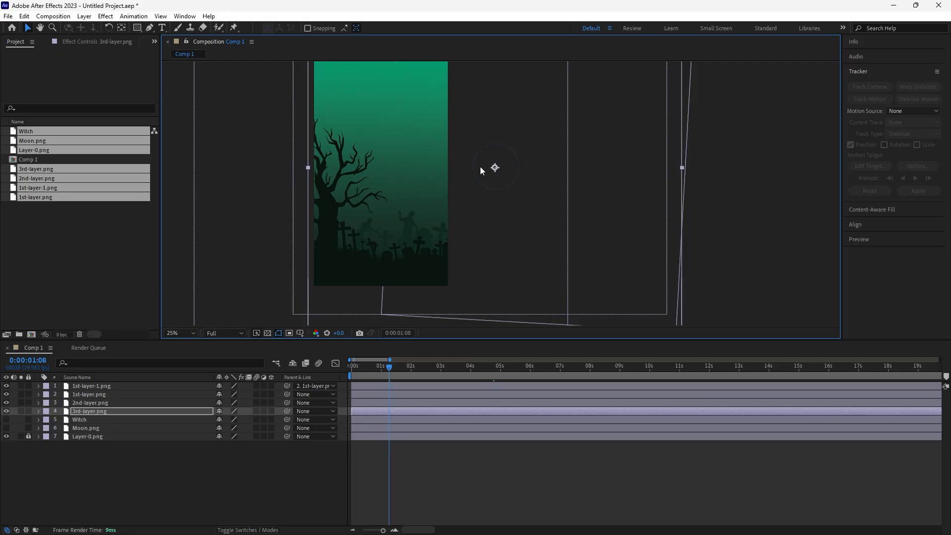
- Make the Witch layer visible and scale it down to 54%
left_click(84, 419)
left_click(6, 420)
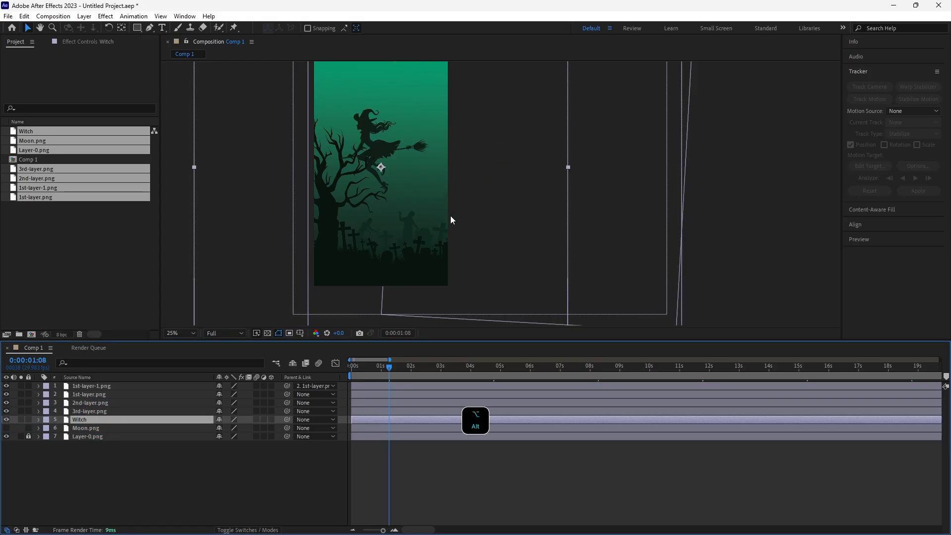
scroll(450, 216, "down", 4)
key("s")
left_click(226, 429)
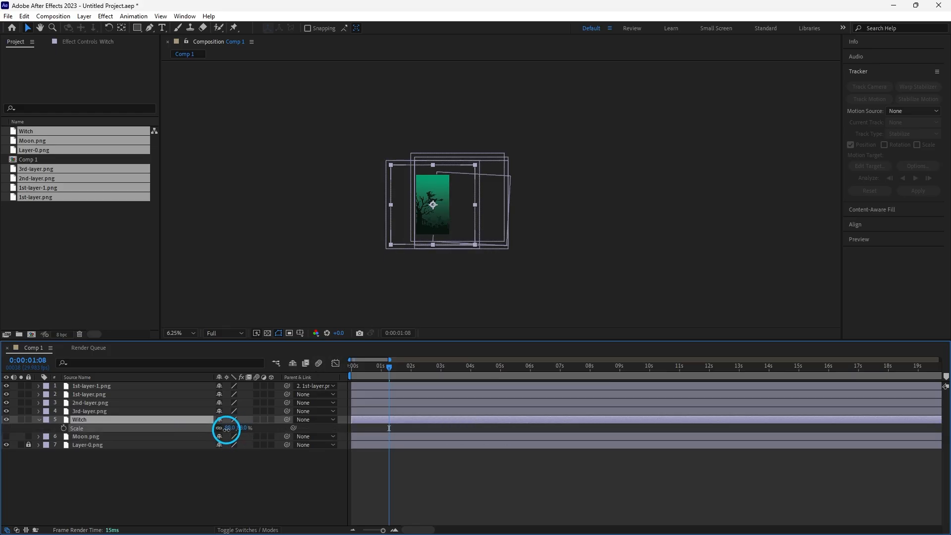
left_click_drag(226, 429, 206, 427)
scroll(450, 201, "up", 4)
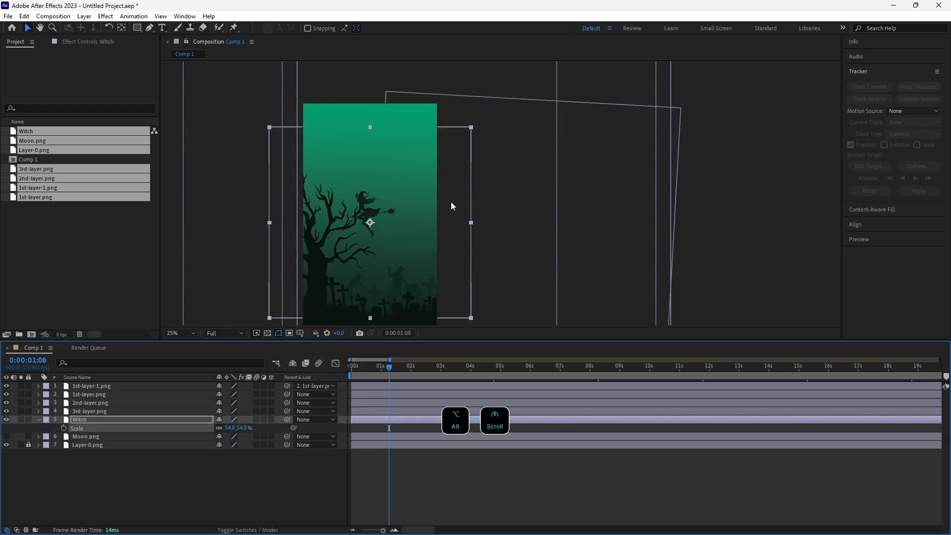
- Move the witch up into the open sky above the tree and flip her horizontally
scroll(451, 201, "down", 2)
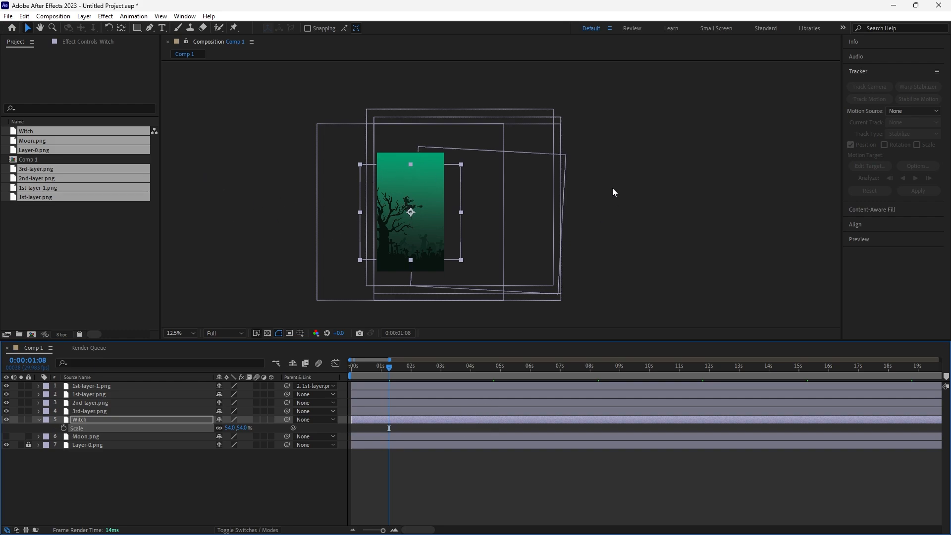
scroll(402, 206, "up", 2)
left_click_drag(421, 221, 436, 176)
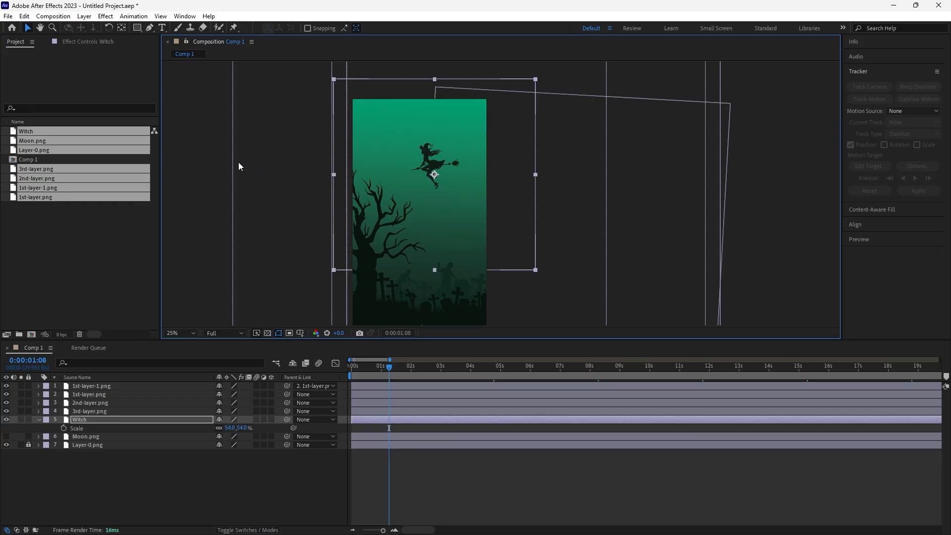
right_click(432, 172)
mouse_move(476, 219)
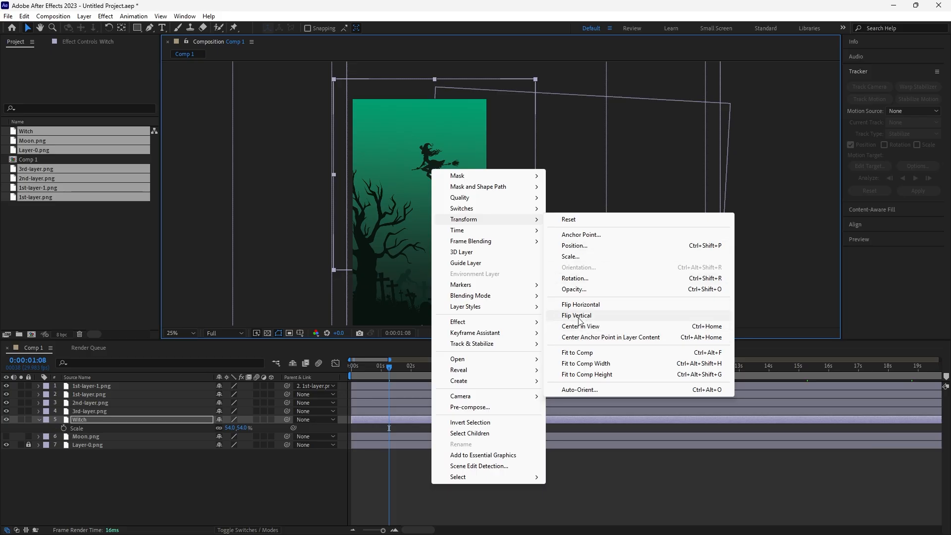
left_click(597, 304)
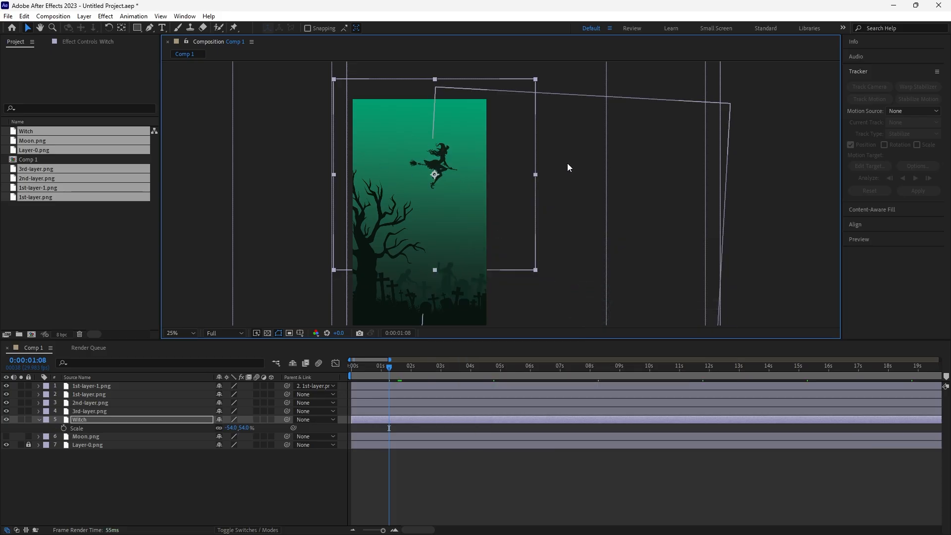
- Reduce the flipped Witch layer's scale to -33, 33% and collapse its properties
left_click(229, 428)
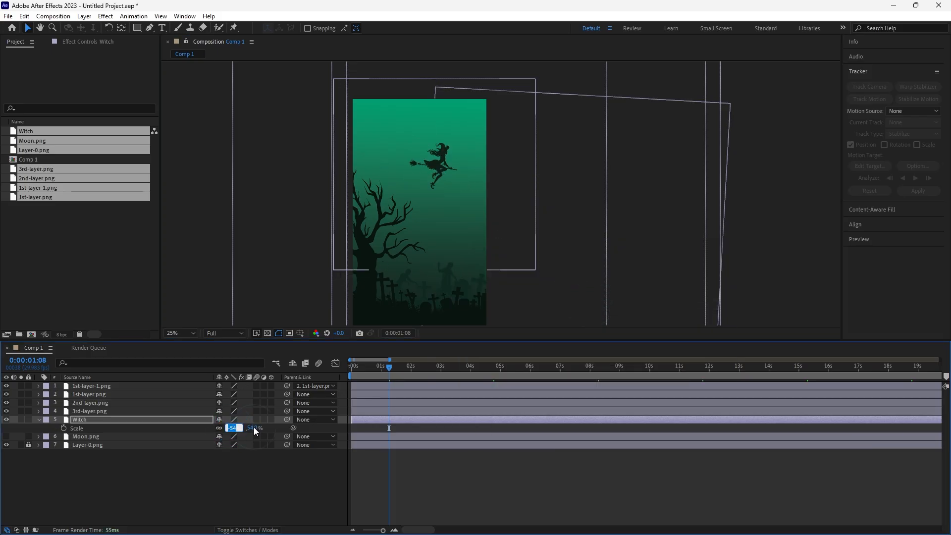
left_click(247, 428)
type("41")
key("Return")
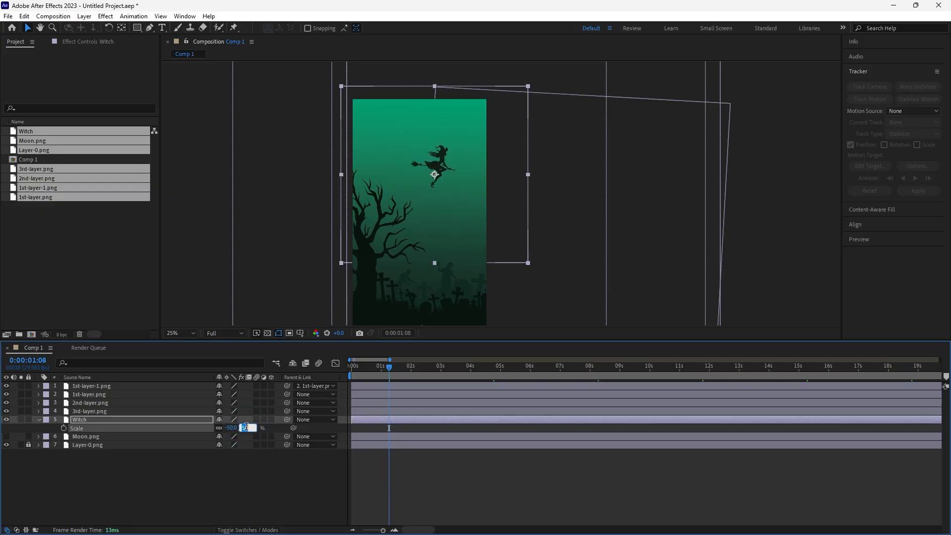
key("Down")
key("Down")
key("Down")
key("Down")
key("Down")
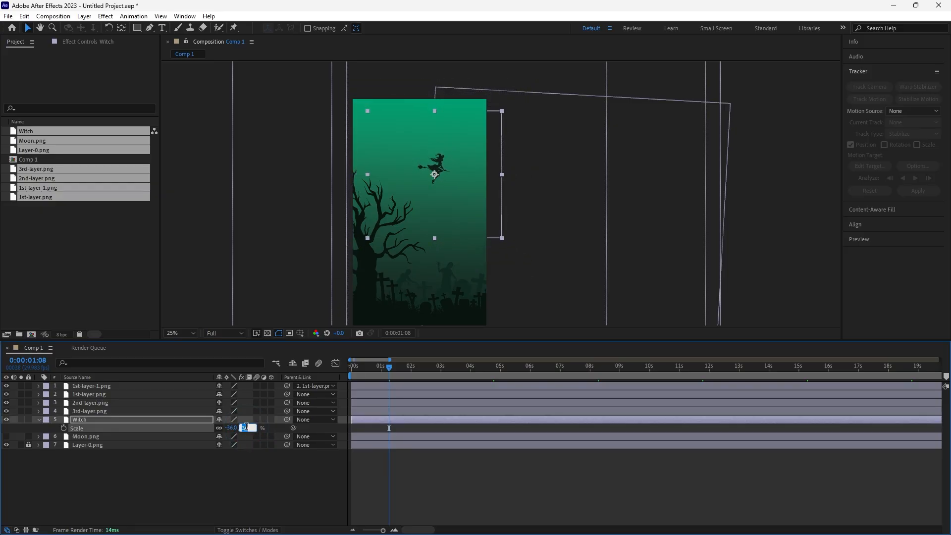
key("Down")
key("Down")
key("Down")
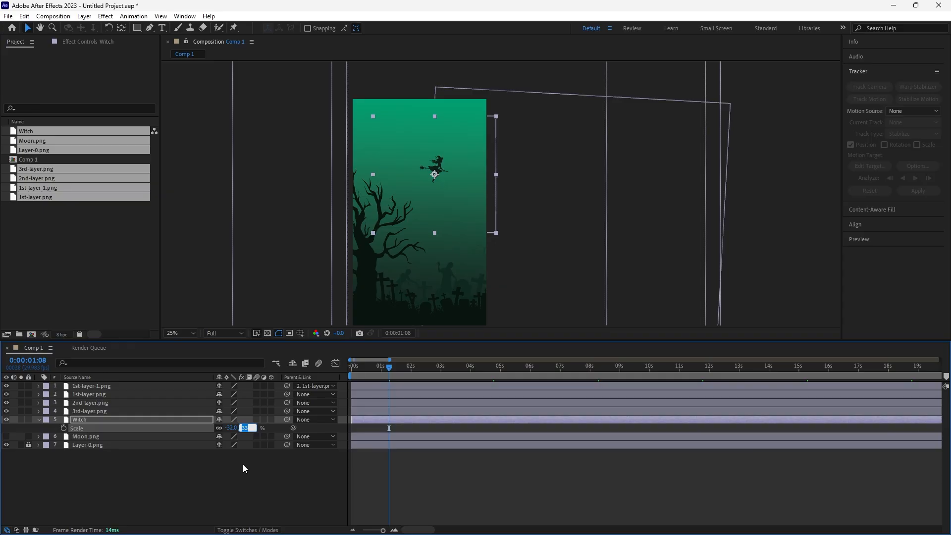
left_click(243, 468)
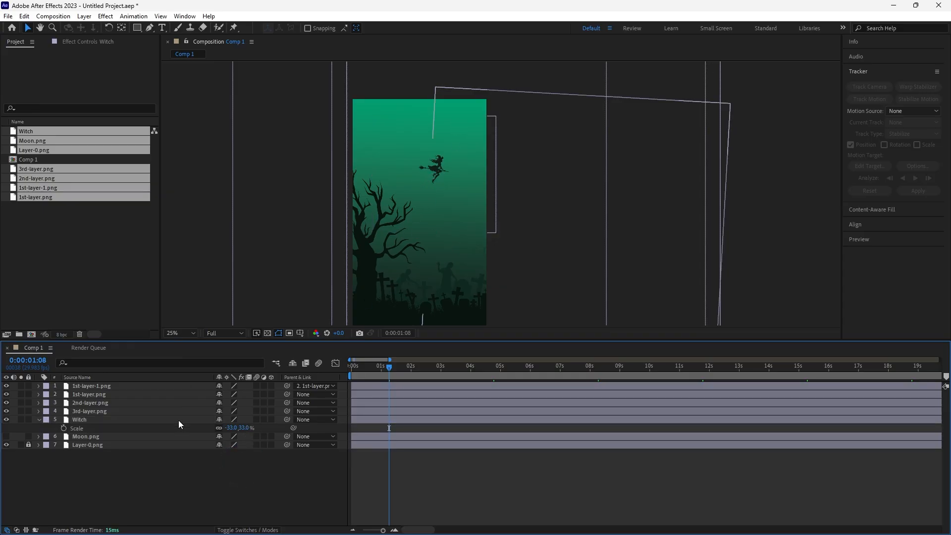
left_click(39, 420)
- Make the Moon.png layer visible and move it right until the moon lies outside the frame
left_click(79, 428)
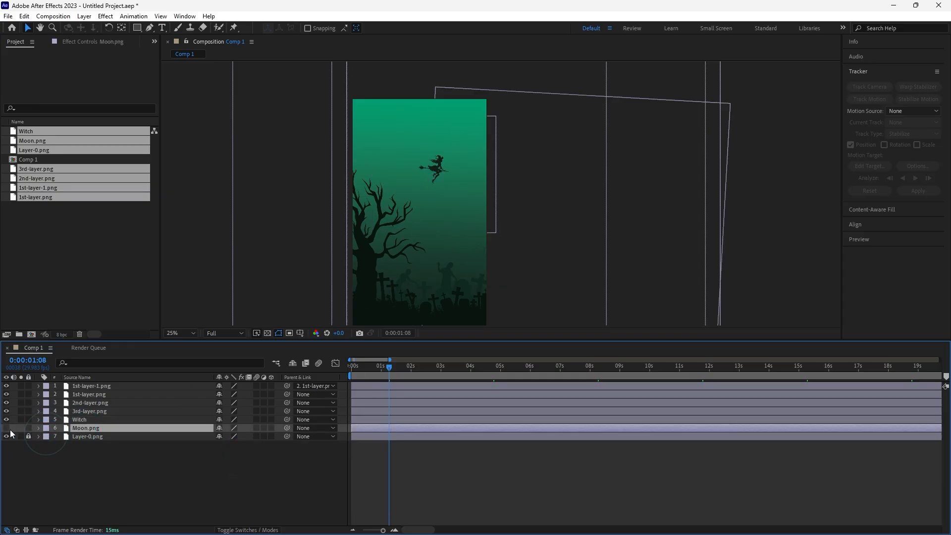
left_click(6, 428)
left_click_drag(429, 225, 536, 171)
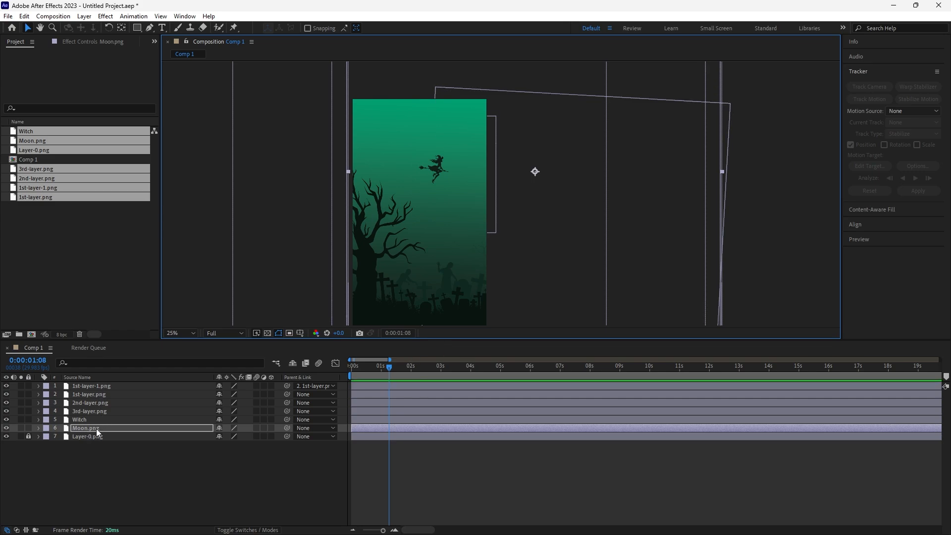
- Slide all layers from 1st-layer-1.png through Moon.png left together to bring the moon and scarecrow into the frame, undoing the last adjustment
left_click(121, 385, "shift")
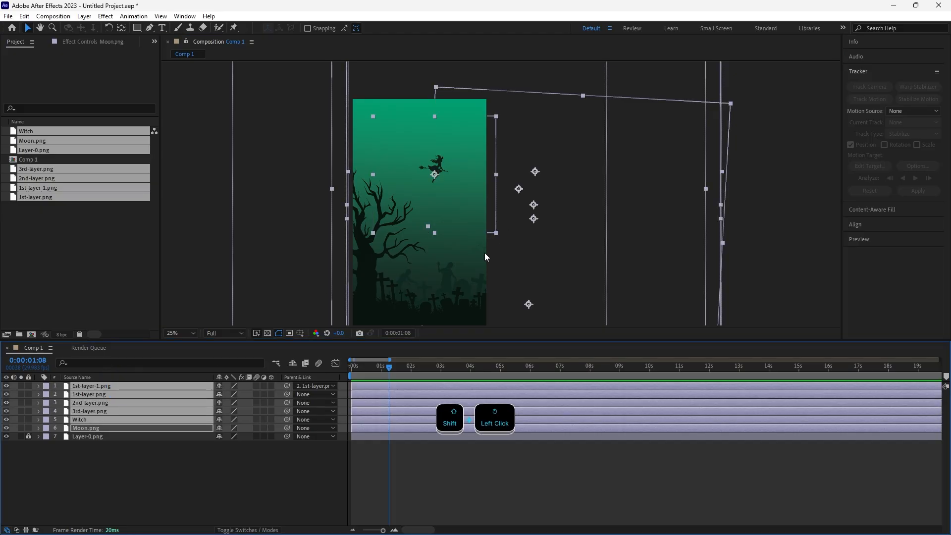
left_click_drag(450, 287, 336, 285)
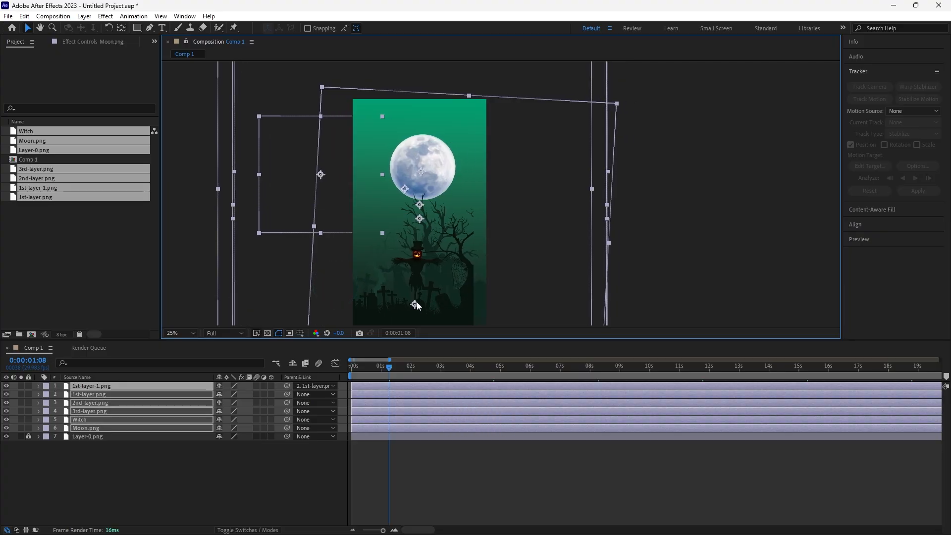
mouse_move(419, 304)
left_mouse_down()
mouse_move(431, 304)
mouse_move(420, 311)
left_mouse_up()
key("ctrl+z")
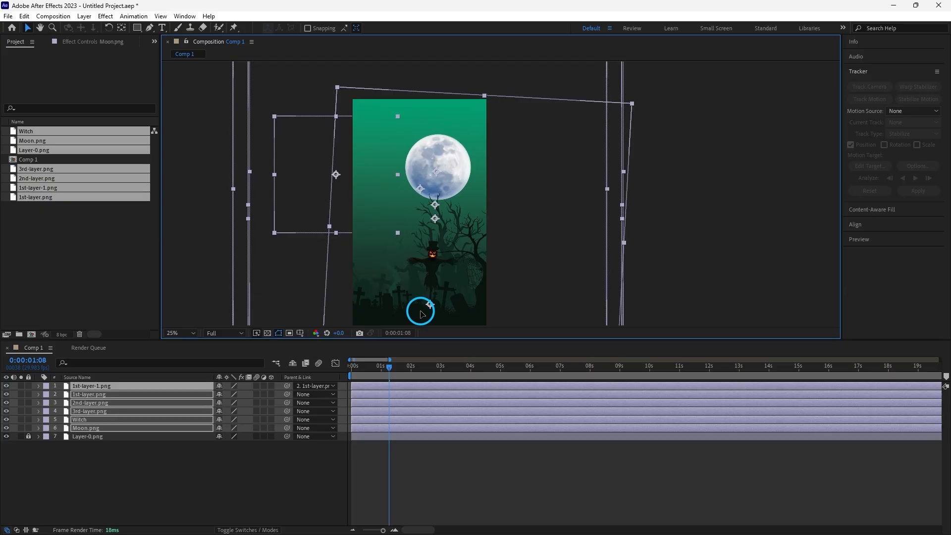
- Move 2nd-layer.png left until its other bare tree stands opposite the large tree by the scarecrow
left_click(229, 500)
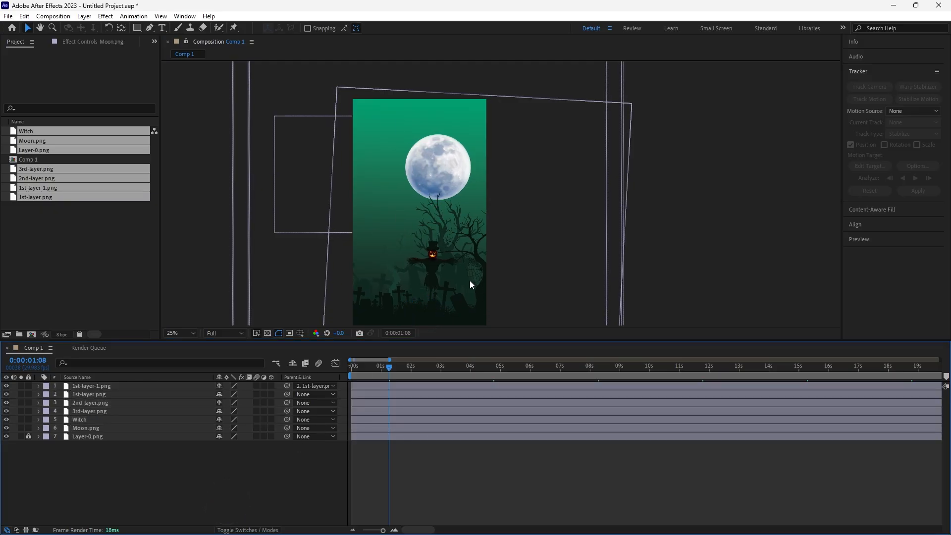
left_click(104, 402)
left_click_drag(434, 206, 339, 204)
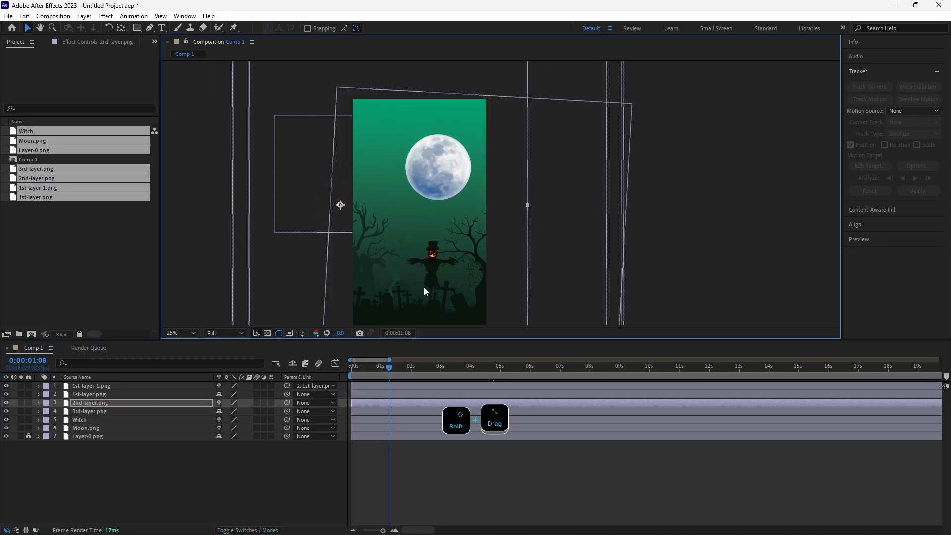
- Scale 3rd-layer.png down to 70% and reposition it left and lower so it sits behind the graveyard
left_click(99, 410)
left_click_drag(435, 218, 353, 212)
key("s")
left_click_drag(229, 422, 219, 419)
left_click_drag(356, 223, 375, 246)
scroll(451, 304, "up", 4, "alt")
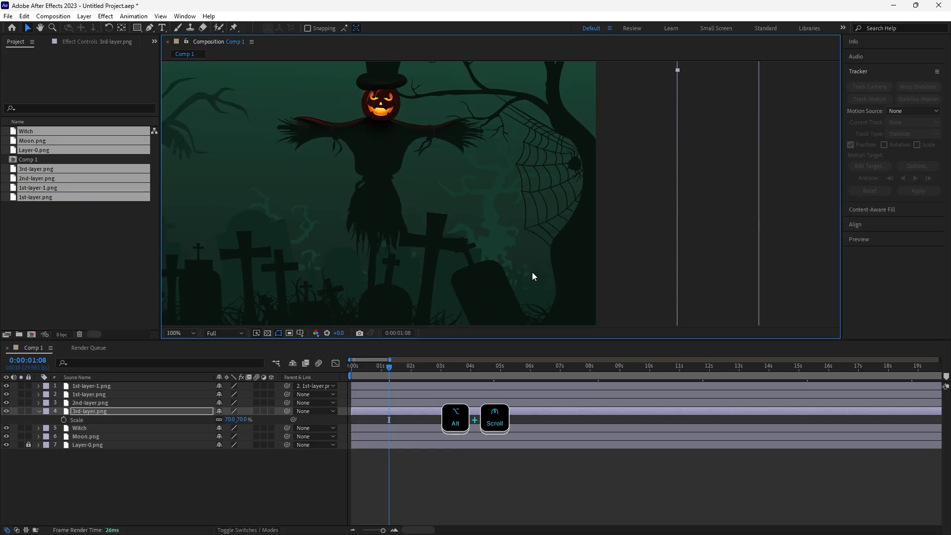
scroll(542, 279, "down", 4, "alt")
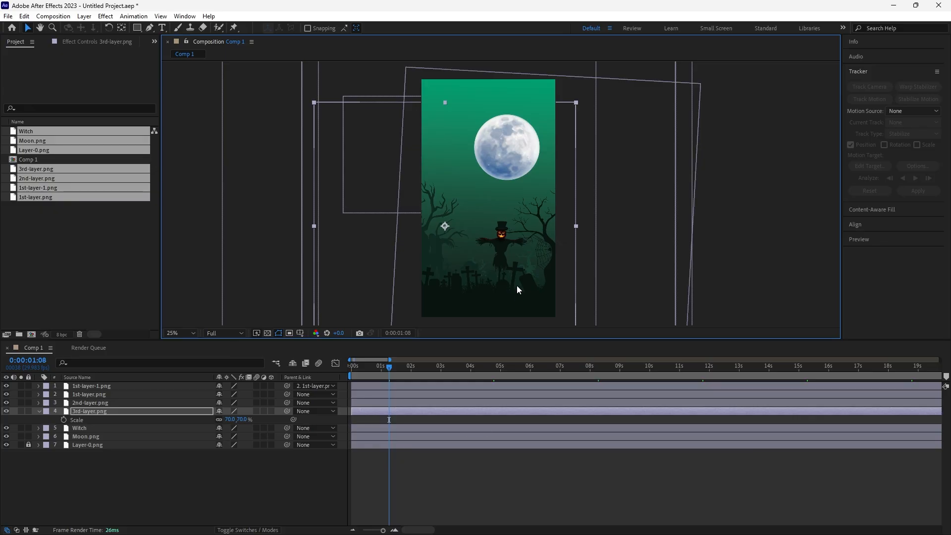
- Shift the scaled 3rd-layer.png further left to position -240, 1184
key("alt")
left_click_drag(446, 225, 389, 225)
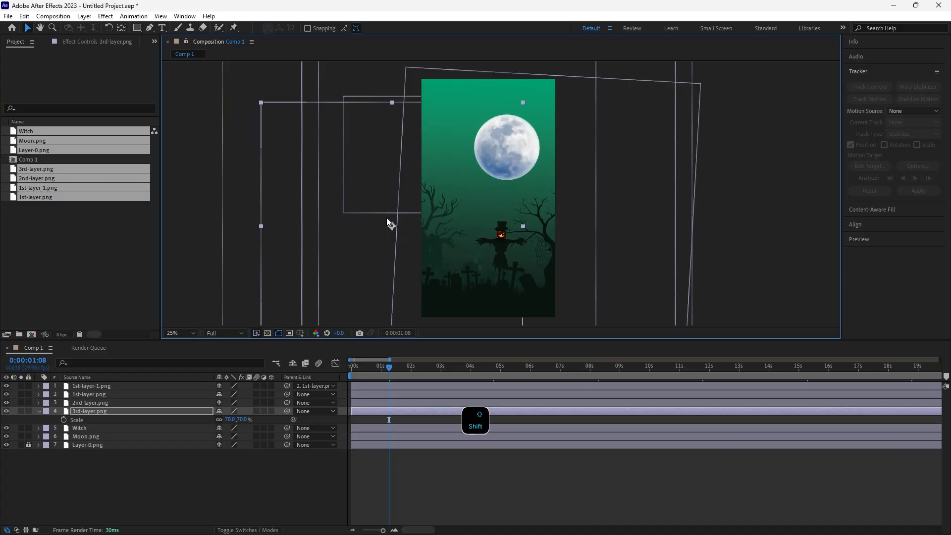
scroll(482, 244, "down", 1)
scroll(509, 243, "up", 1)
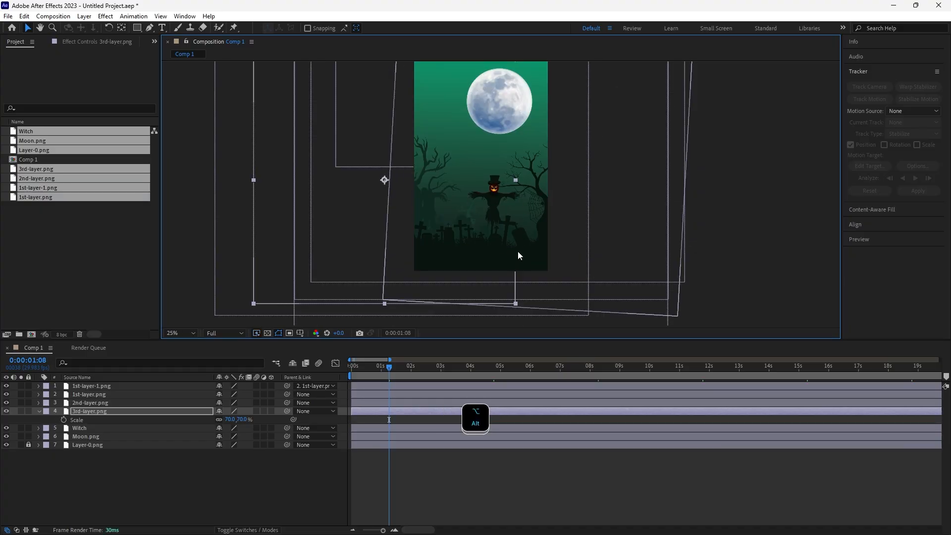
- Go to 0:00:03:20 and nudge 2nd-layer.png slightly left to position -252, 852
left_click_drag(390, 367, 461, 370)
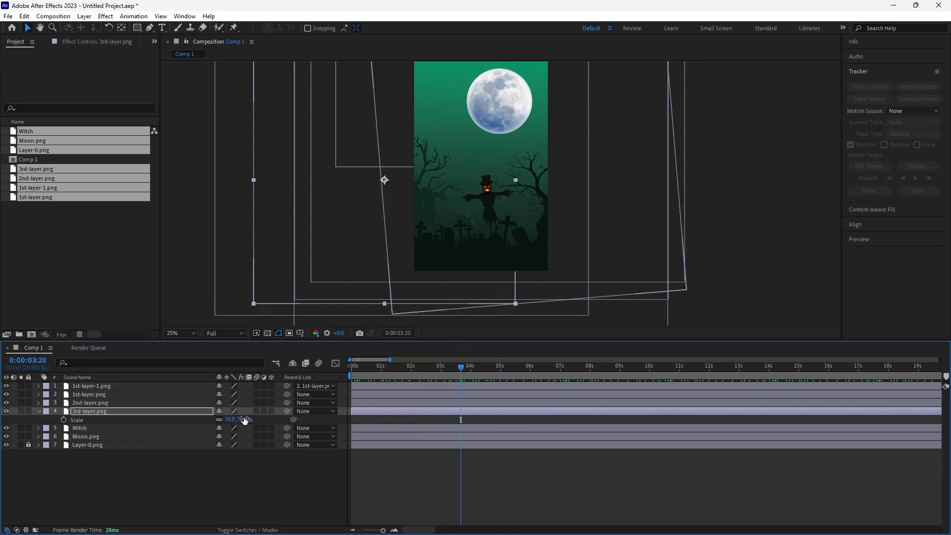
left_click(109, 402)
left_click(395, 138)
left_click_drag(395, 139, 381, 138)
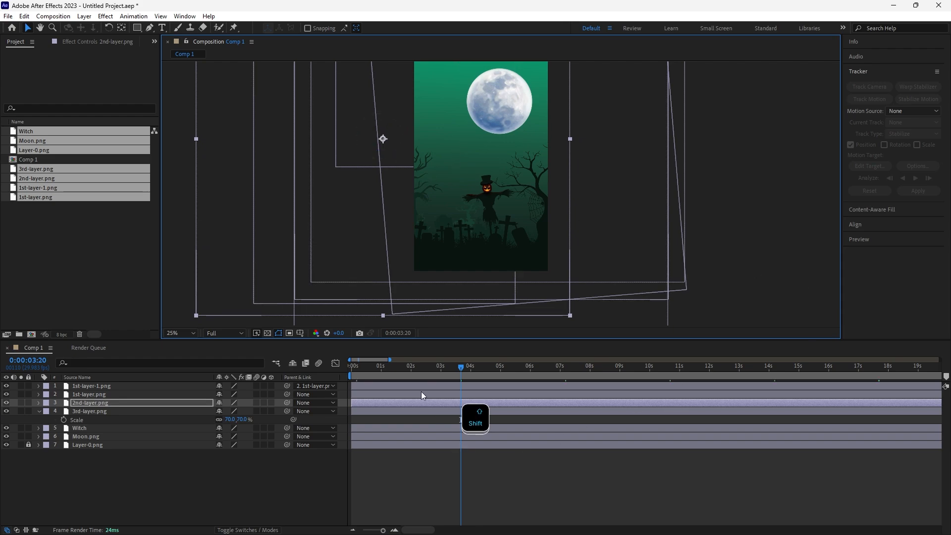
- Return to 0:00:00:00 and reveal the Position property of every layer from 1st-layer-1.png through Moon.png
left_click_drag(458, 366, 291, 375)
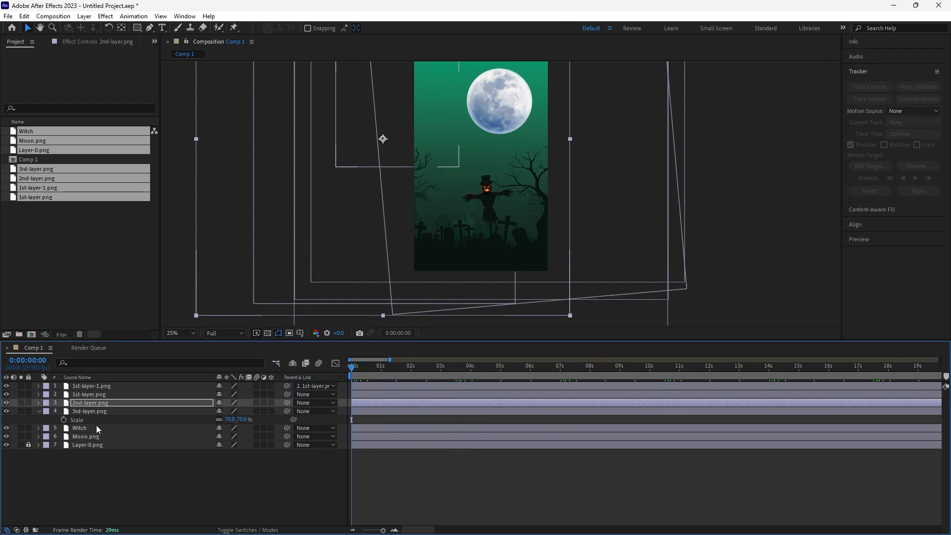
key("ctrl+a")
left_click(38, 411)
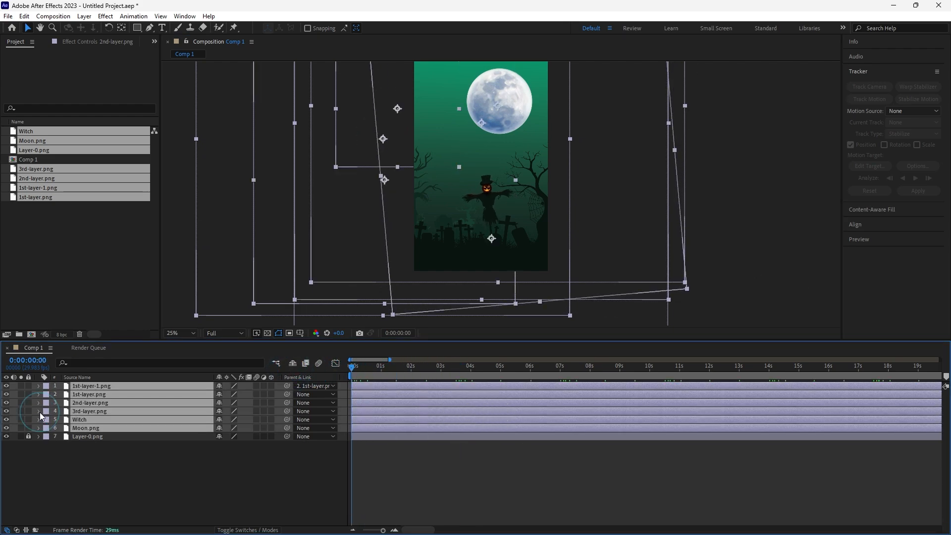
key("p")
left_click(164, 514)
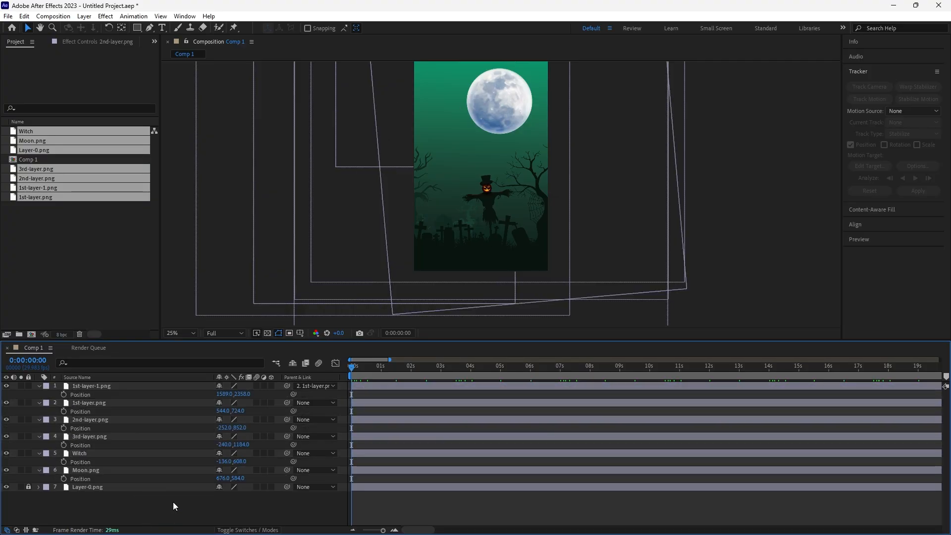
left_click(93, 388)
left_click(98, 402, "shift")
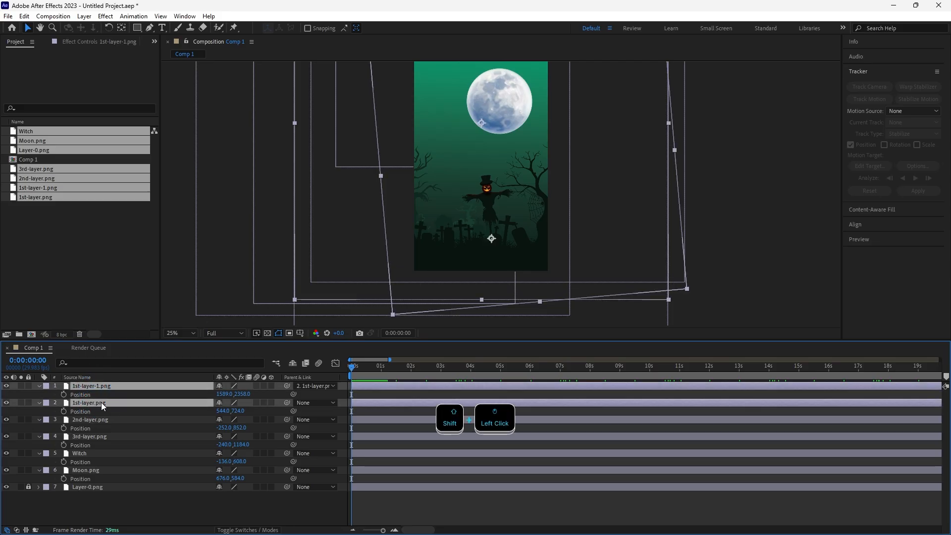
left_click(121, 411)
left_click(114, 387)
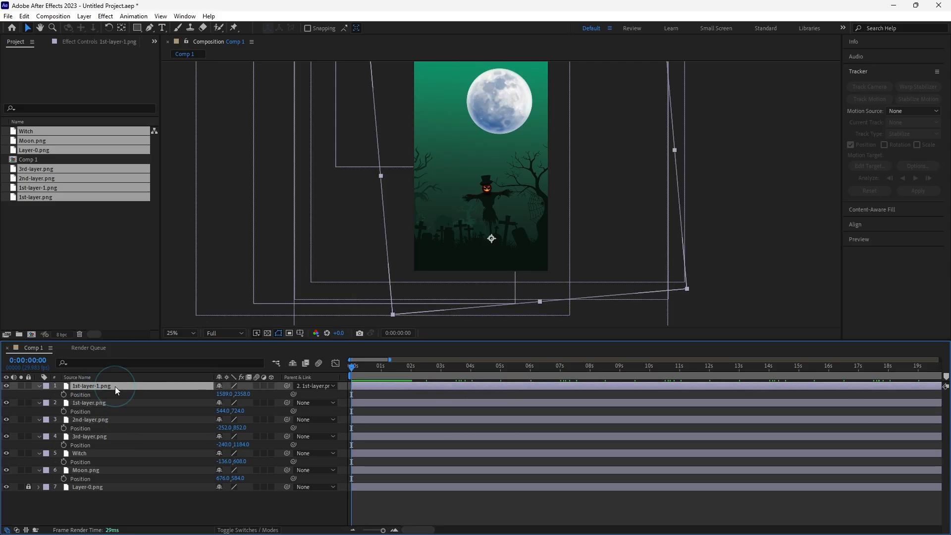
- Add Position keyframes at 0:00:00:00 to 1st-layer.png, 2nd-layer.png and 3rd-layer.png, and hide the Witch layer
left_click(101, 404)
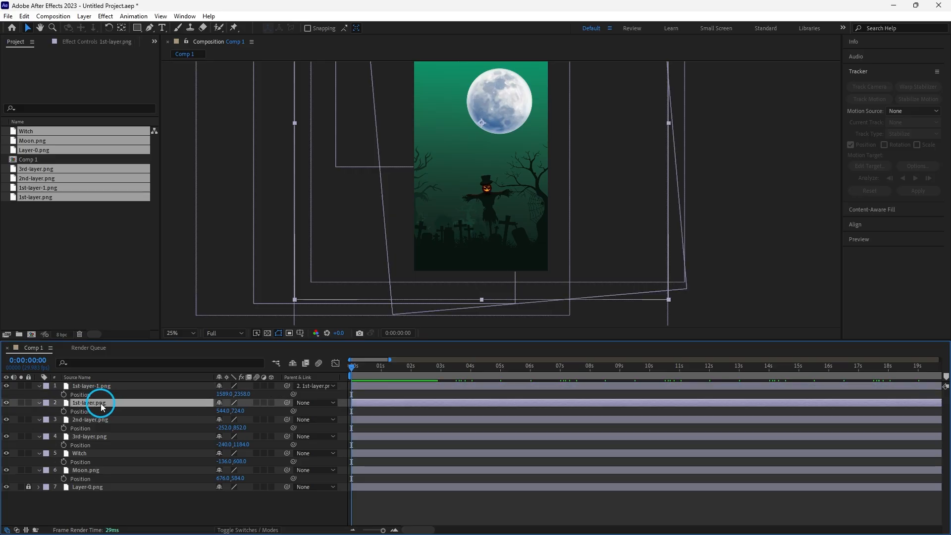
left_click(64, 411)
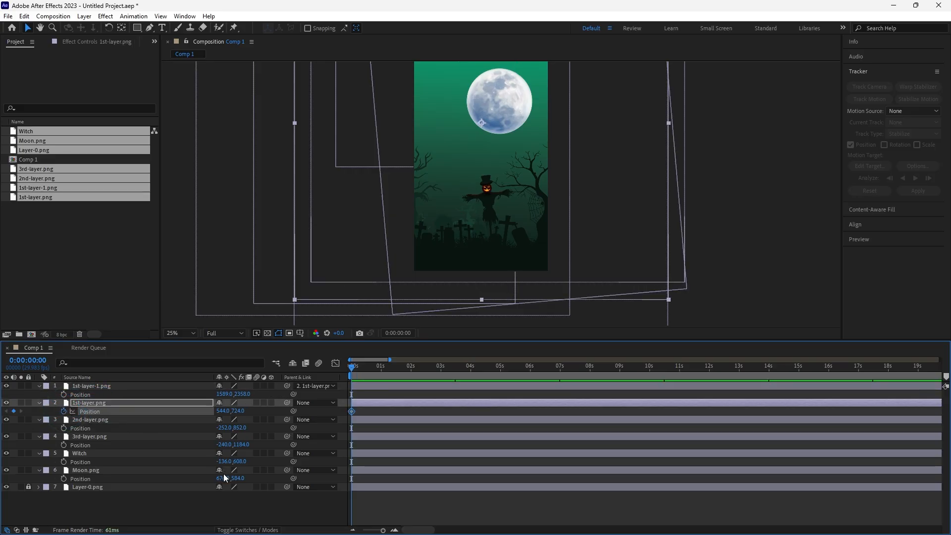
left_click(104, 422)
left_click(64, 428)
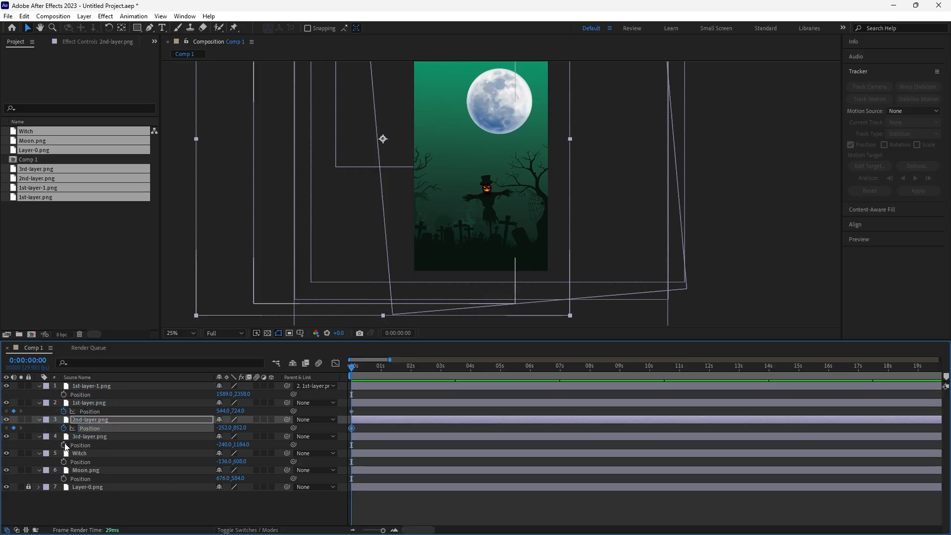
left_click(64, 444)
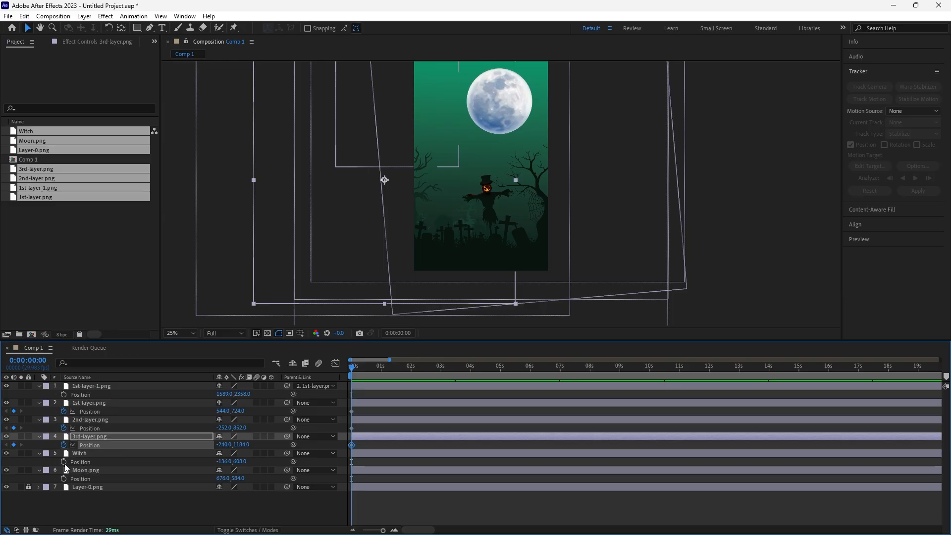
left_click(94, 453)
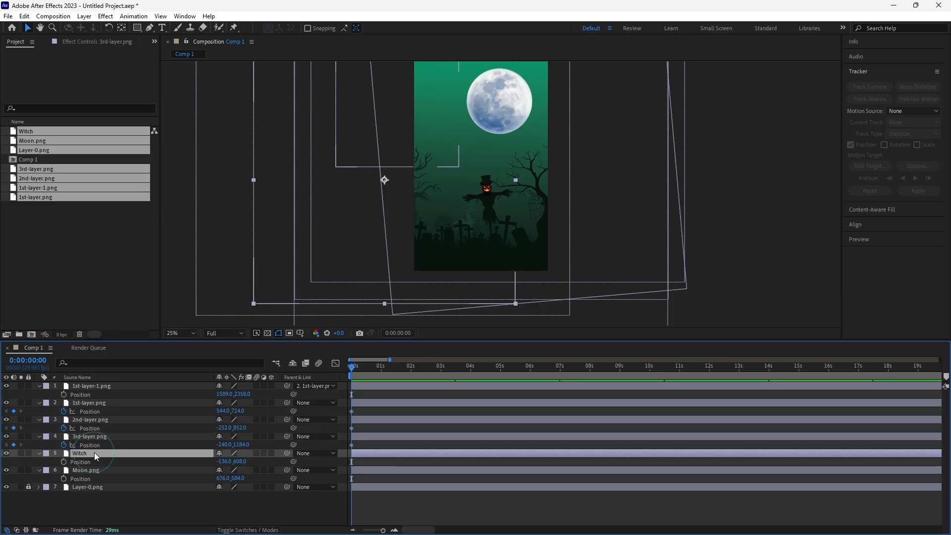
left_click(6, 453)
- Move the moon lower behind the scarecrow and scale Moon.png up to 132%
left_click(94, 471)
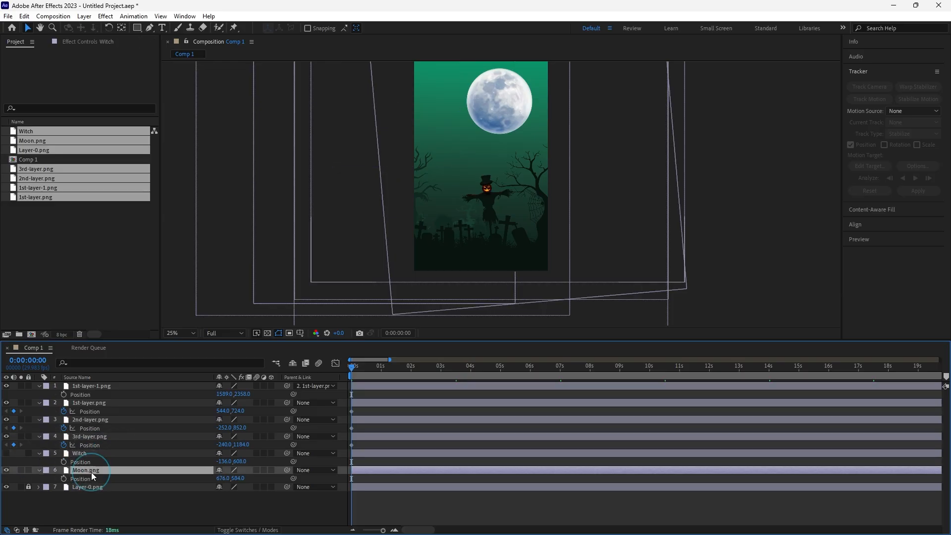
left_click(63, 479)
scroll(580, 206, "down", 1, "alt")
mouse_move(540, 155)
left_mouse_down()
mouse_move(533, 179)
mouse_move(532, 170)
left_mouse_up()
key("s")
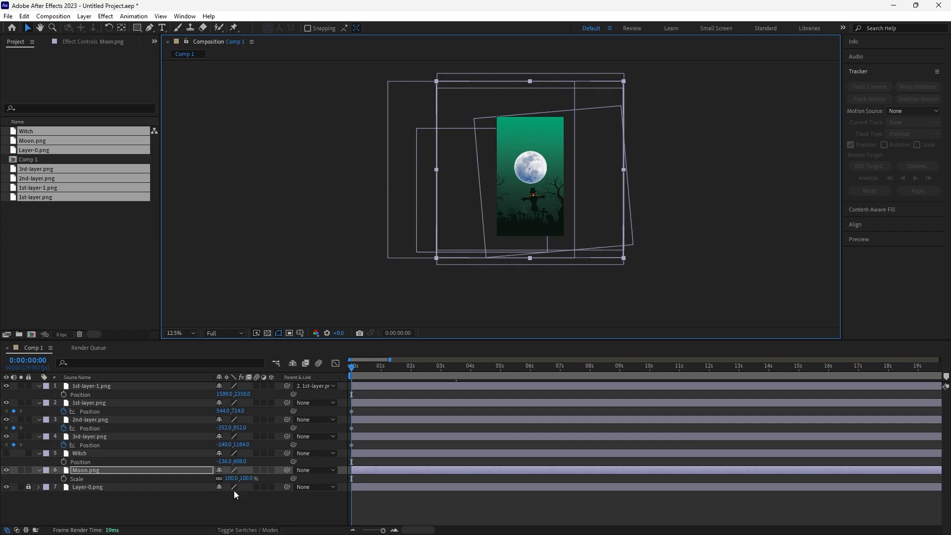
left_click_drag(231, 483, 242, 482)
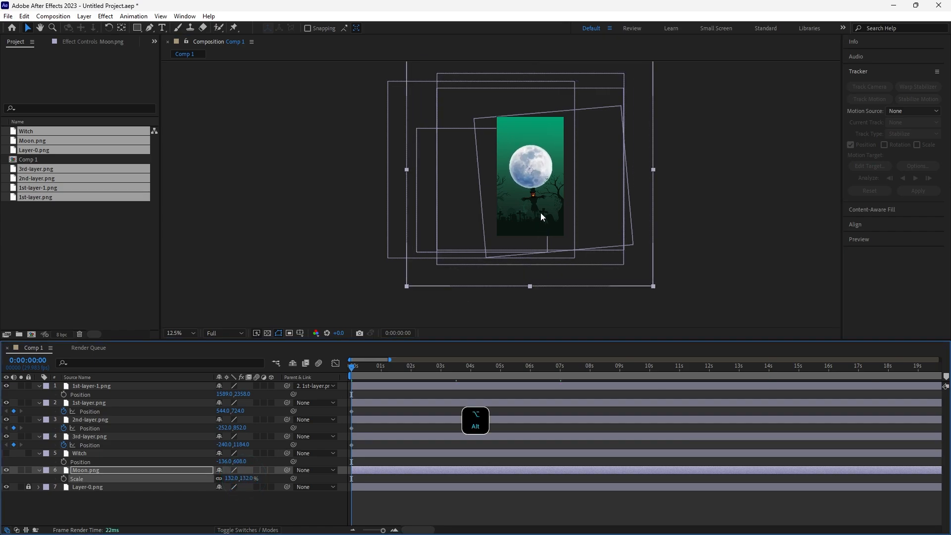
- Enlarge Moon.png to 151% and position it at 520, 848, just above the scarecrow's head
scroll(521, 150, "up", 1, "alt")
mouse_move(518, 143)
left_mouse_down()
mouse_move(523, 155)
mouse_move(522, 137)
left_mouse_up()
scroll(522, 152, "down", 1, "alt")
scroll(522, 126, "up", 1, "alt")
left_click_drag(232, 481, 244, 480)
scroll(482, 222, "down", 1)
scroll(500, 184, "up", 1)
left_click_drag(500, 185, 499, 190)
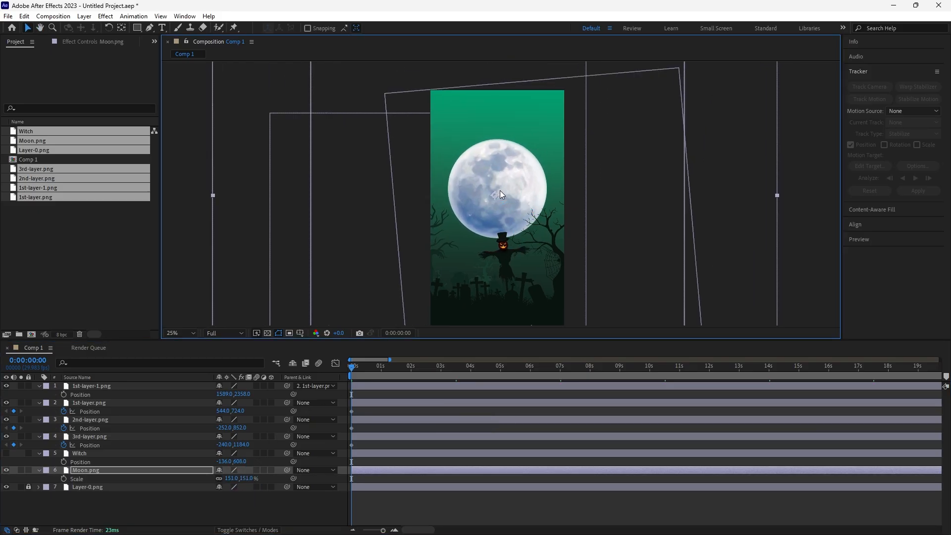
- Add a Position keyframe to Moon.png and shift all four layers' Position keyframes to about 6 seconds
key("p")
left_click(64, 478)
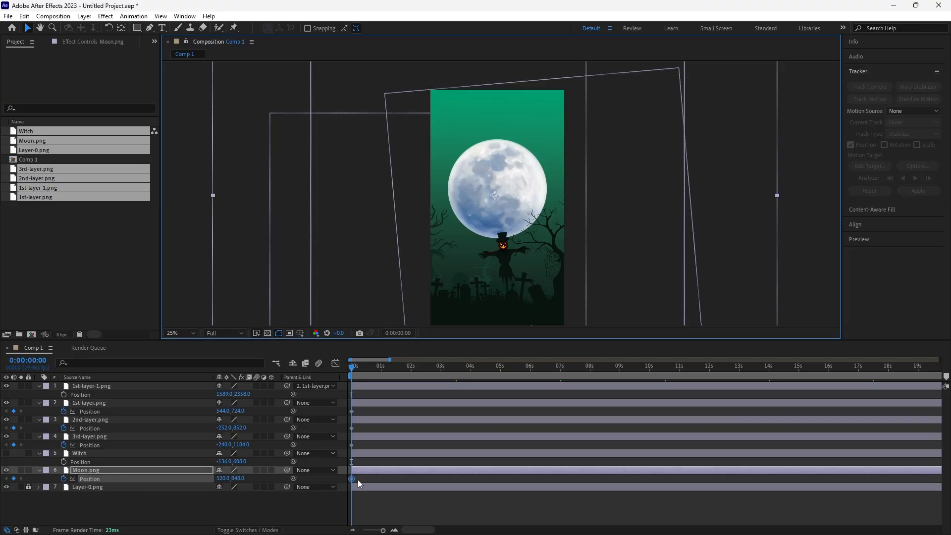
left_click_drag(361, 411, 522, 480)
left_click(456, 517)
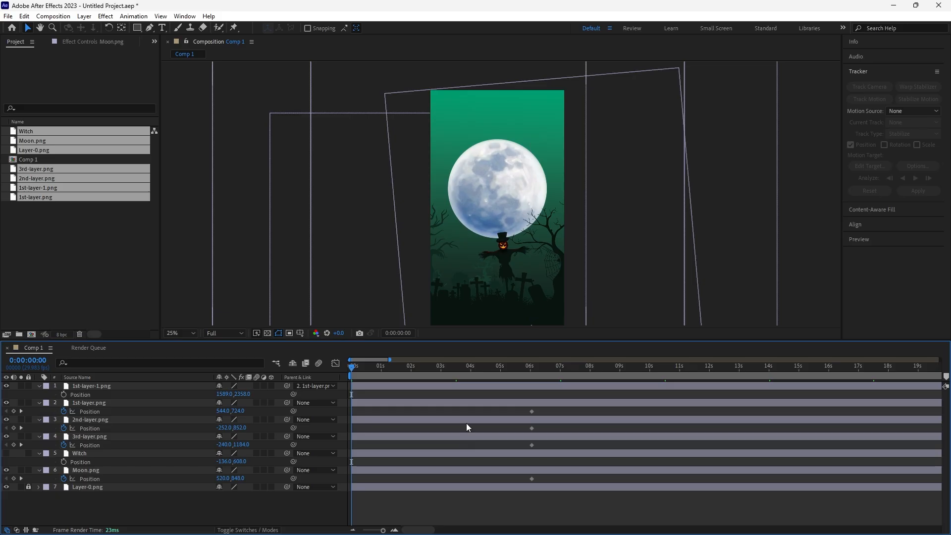
- At 0:00:00:00, slide the moon and all 1st, 2nd and 3rd layers right together, placing 1st-layer.png at 1328, 724
left_click(97, 470, "ctrl")
left_click(91, 436, "ctrl")
left_click(92, 420, "ctrl")
left_click(97, 403, "ctrl")
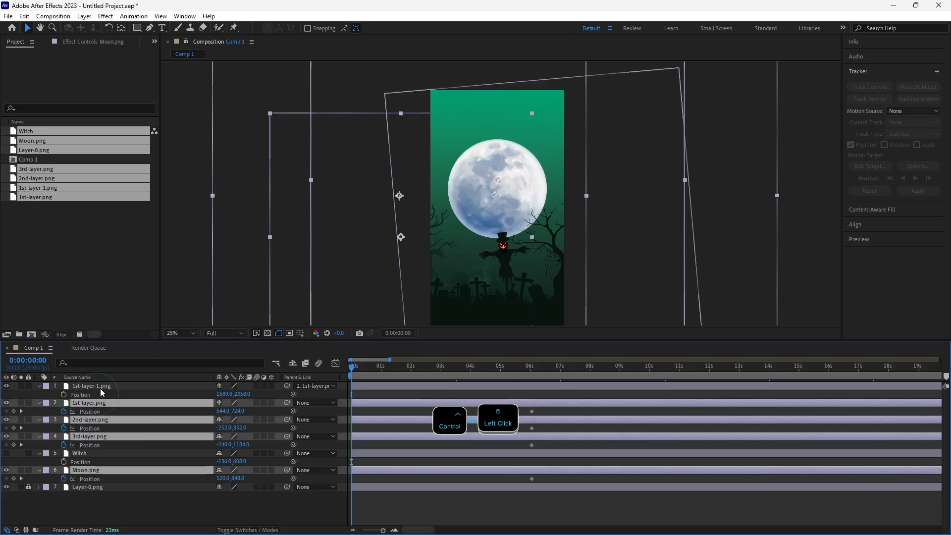
left_click(100, 387, "ctrl")
left_click_drag(521, 245, 604, 244)
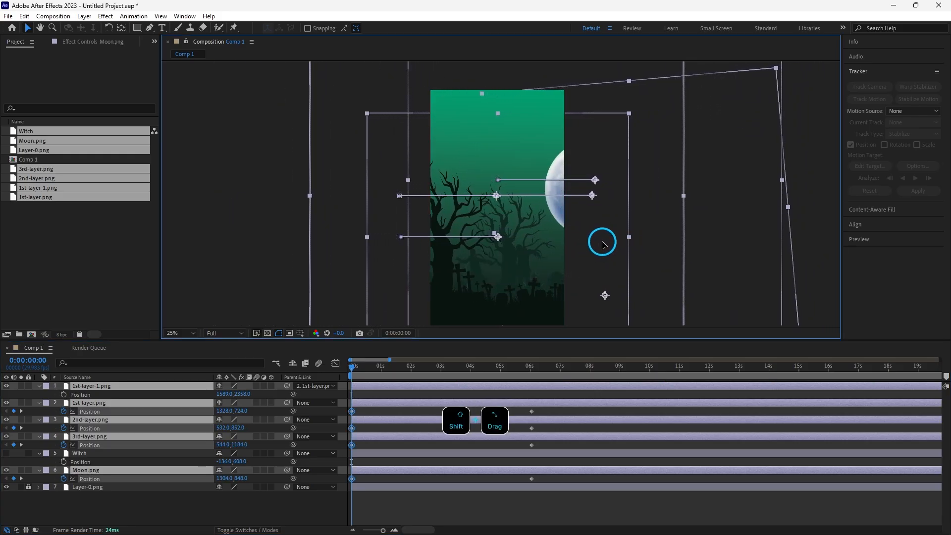
left_click(252, 512)
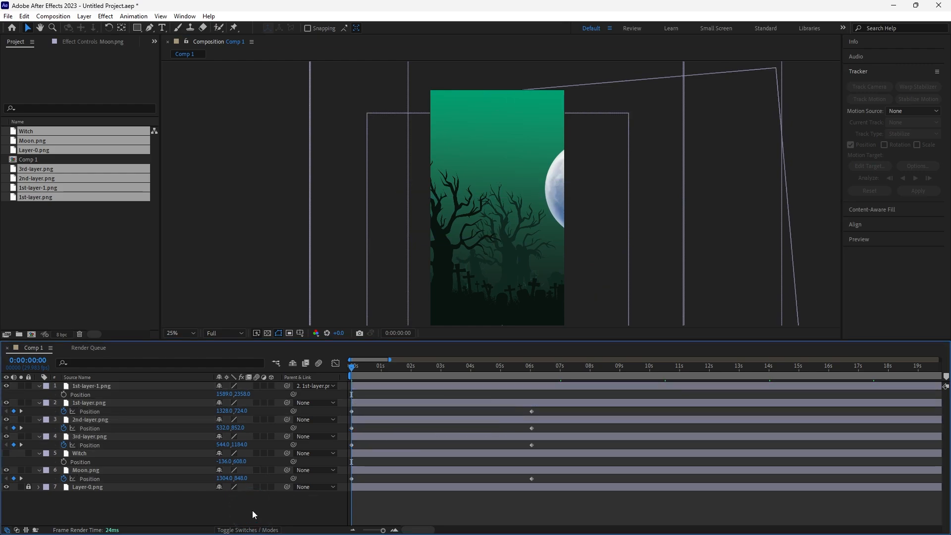
- Move 2nd-layer.png's starting position left to 376, 852 and scrub the opening to check its motion
left_click_drag(529, 254, 527, 234)
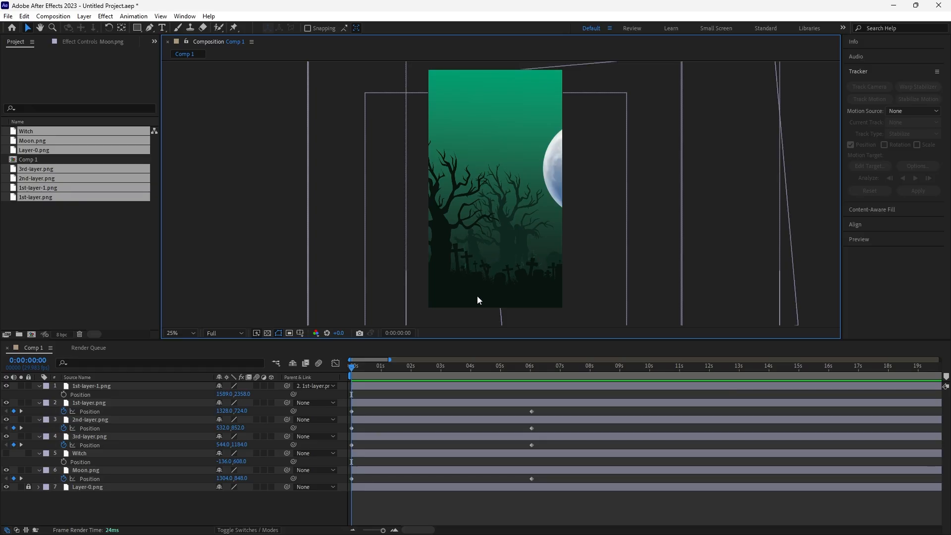
left_click_drag(355, 373, 334, 375)
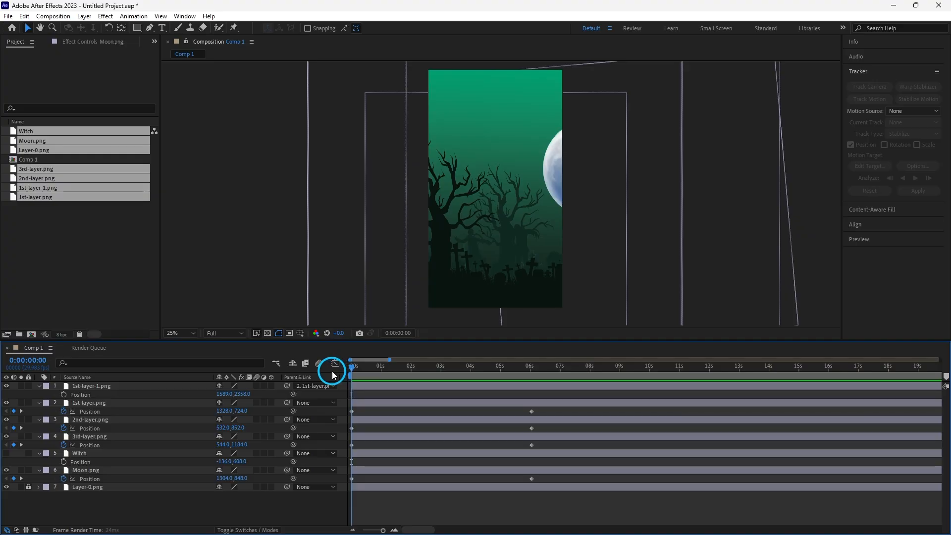
left_click(369, 437)
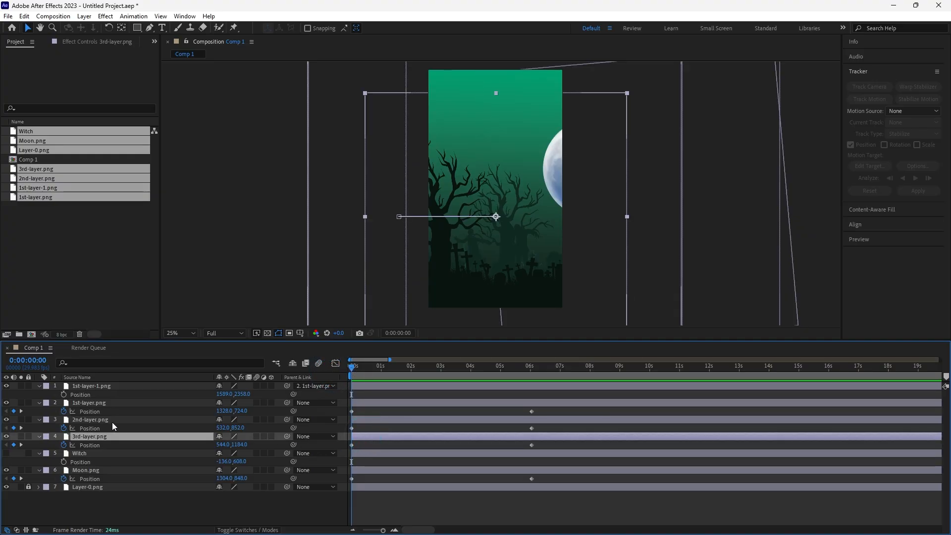
left_click(91, 421)
left_click_drag(495, 176, 462, 175)
left_click_drag(361, 366, 297, 370)
left_click_drag(463, 175, 475, 176)
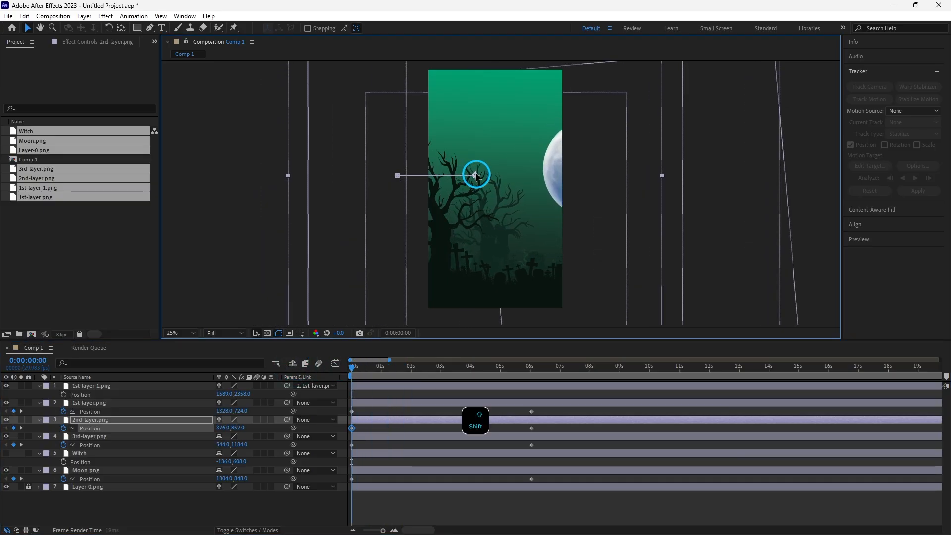
mouse_move(355, 369)
left_mouse_down()
mouse_move(408, 367)
mouse_move(340, 366)
left_mouse_up()
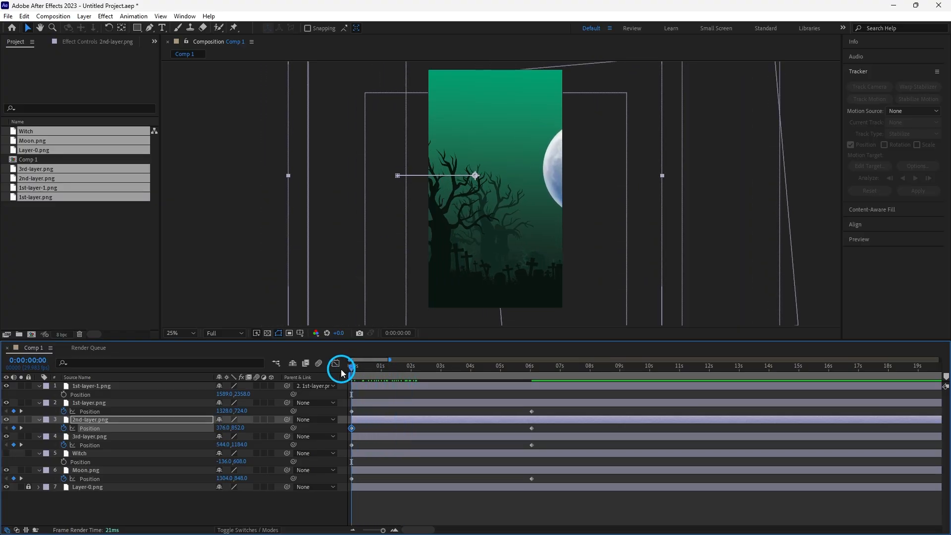
- Move 3rd-layer.png's starting position left to 116, 1184, preview the animation, and return to 0:00:00:00
left_click(147, 437)
left_click_drag(498, 219, 442, 215)
left_click_drag(353, 367, 292, 365)
key("space")
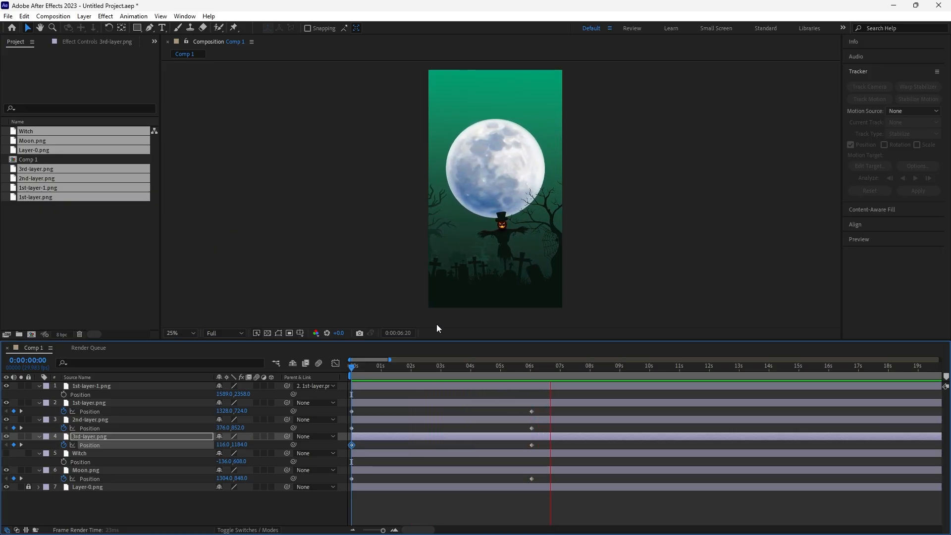
left_click_drag(570, 369, 301, 369)
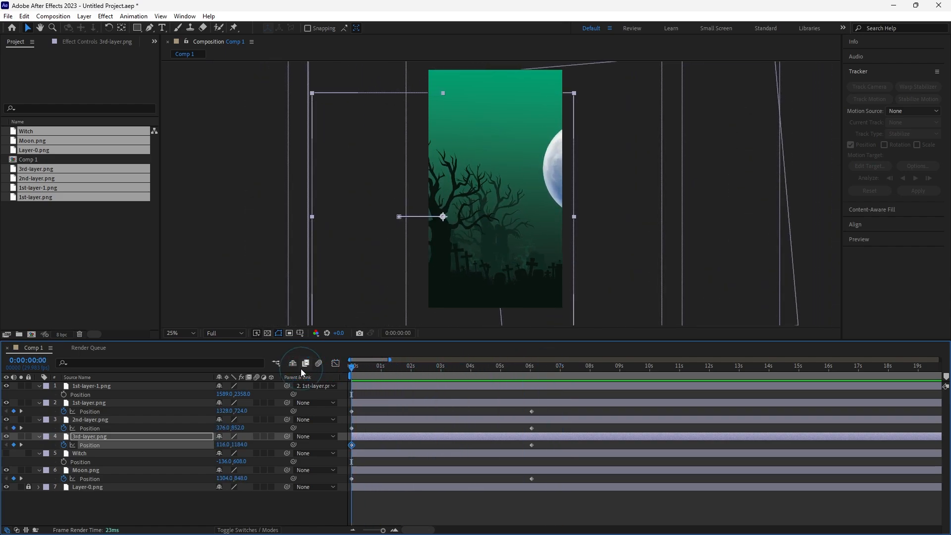
- Scale 2nd-layer.png down to 78%
left_click(95, 421)
key("s")
left_click_drag(225, 428, 215, 427)
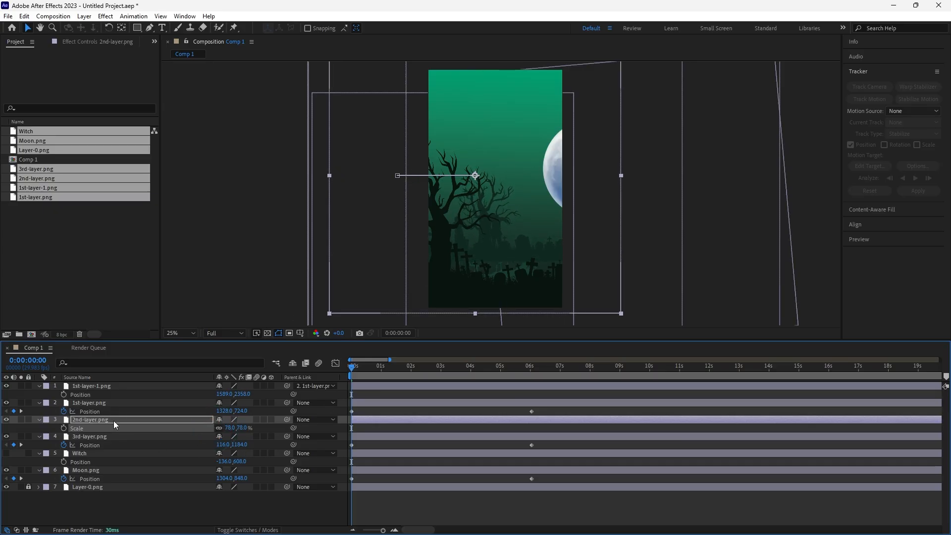
- Lower both Position keyframes of 2nd-layer.png together, placing its start at 376, 1064, and preview the motion
key("Return")
left_click_drag(550, 435, 349, 427)
left_click_drag(400, 180, 398, 203)
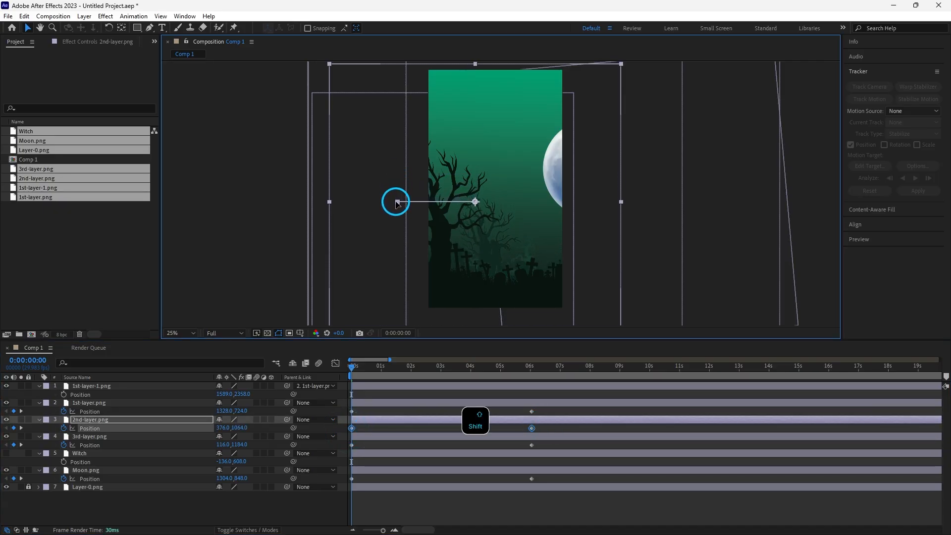
key("space")
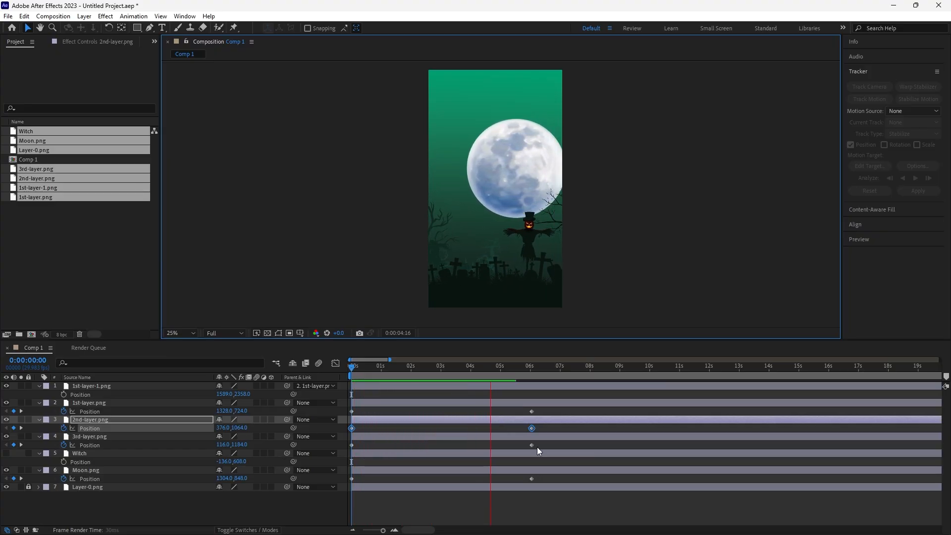
key("space")
- At 0:00:06:01, move 2nd-layer.png's ending position right to -104, 1064, preview from the start, and return to 0:00:00:00
mouse_move(526, 366)
left_mouse_down()
mouse_move(545, 367)
mouse_move(536, 372)
left_mouse_up()
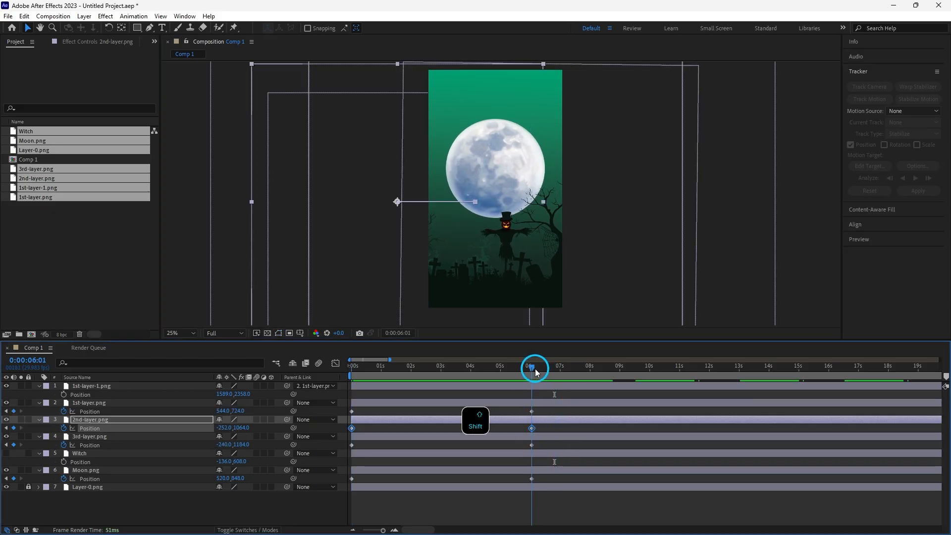
left_click(476, 510)
left_click(524, 420)
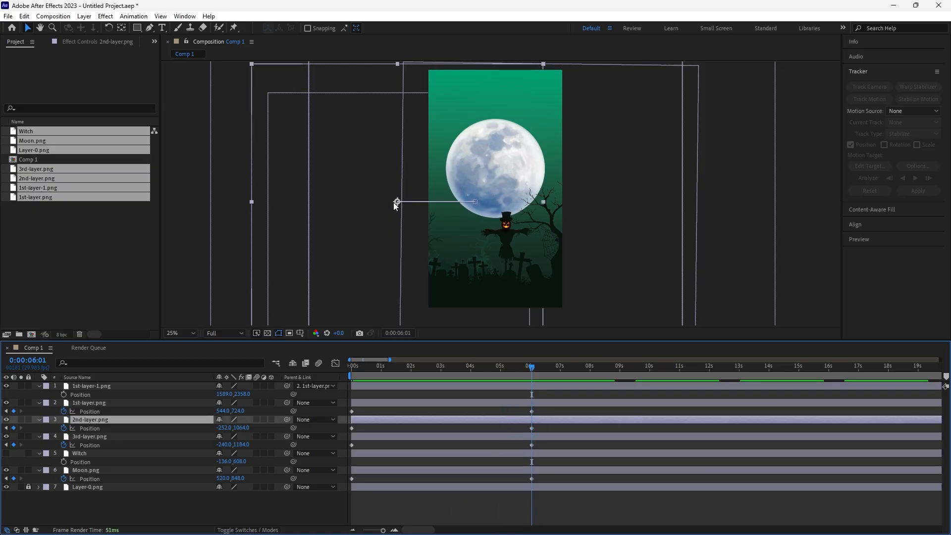
mouse_move(397, 202)
left_mouse_down()
mouse_move(435, 203)
mouse_move(415, 206)
left_mouse_up()
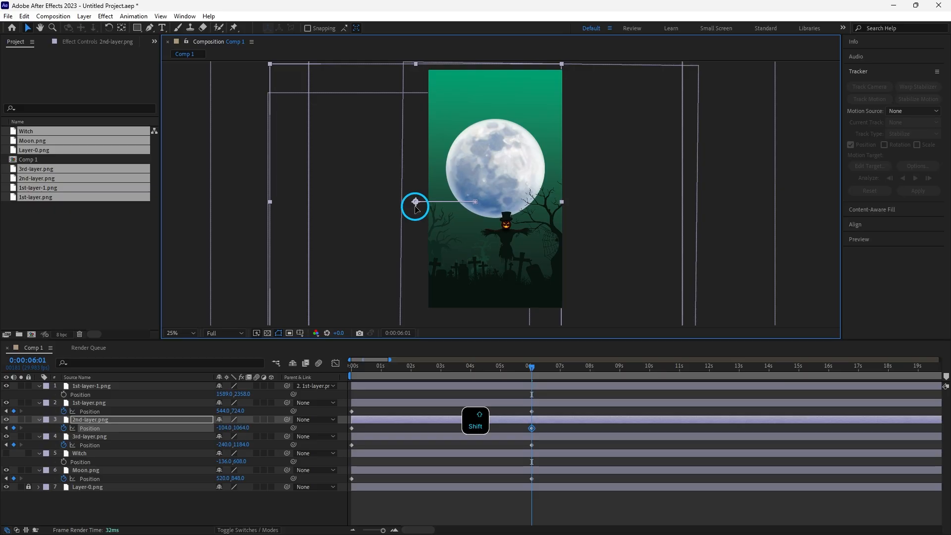
left_click_drag(534, 368, 277, 370)
key("space")
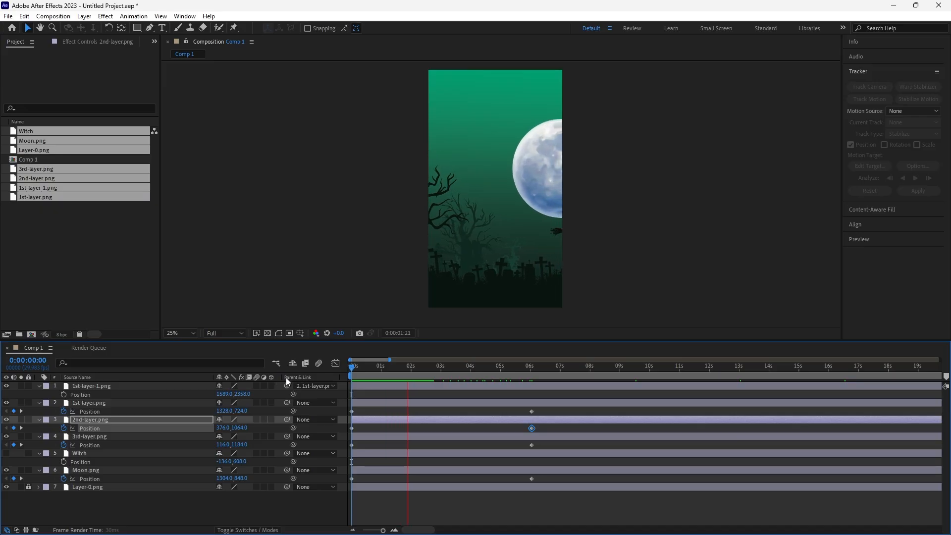
left_click_drag(466, 369, 322, 381)
- Move Moon.png's starting position left to 796, 848 and preview the animation
left_click(105, 469)
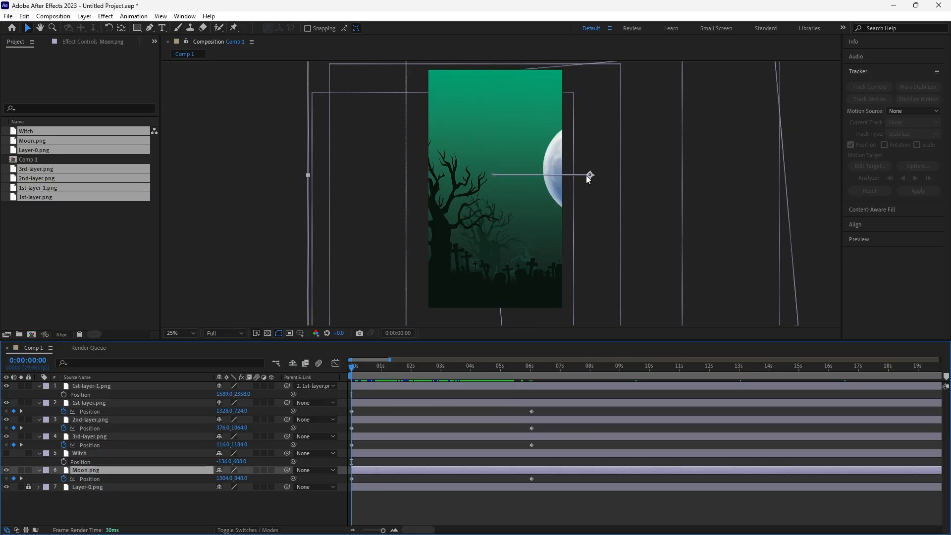
left_click_drag(589, 175, 531, 175)
key("space")
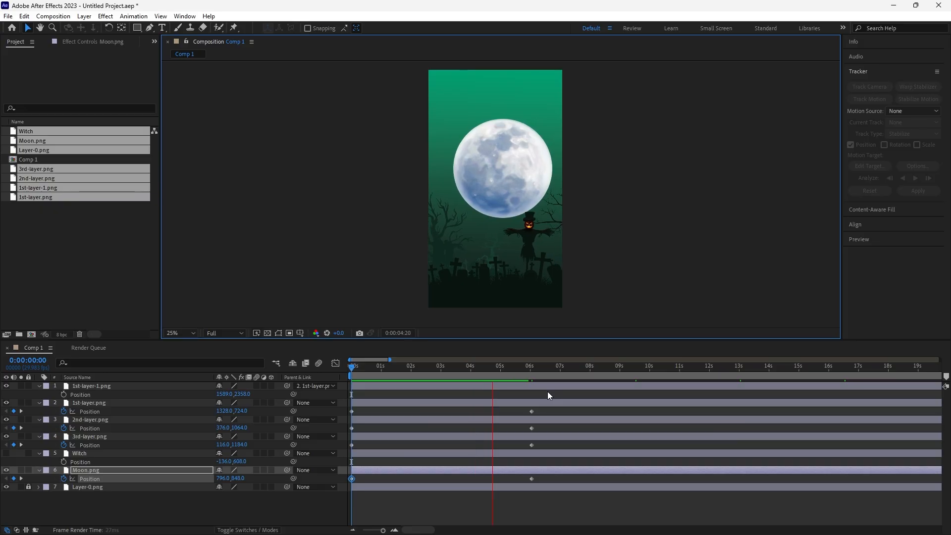
key("space")
- Apply Easy Ease to all Position keyframes of the moon and tree layers, preview the motion, and return to 0:00:00:00
left_click_drag(561, 407, 349, 513)
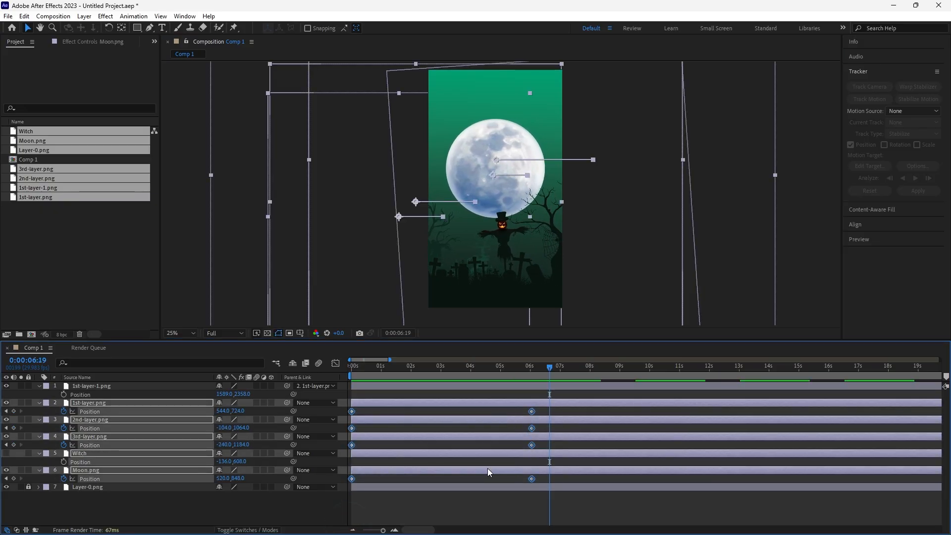
right_click(532, 448)
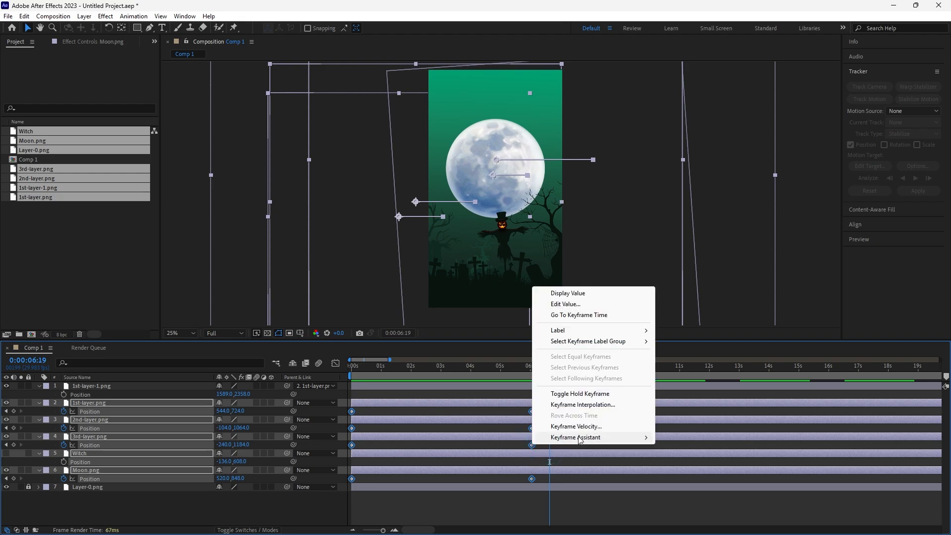
mouse_move(580, 440)
left_click(704, 370)
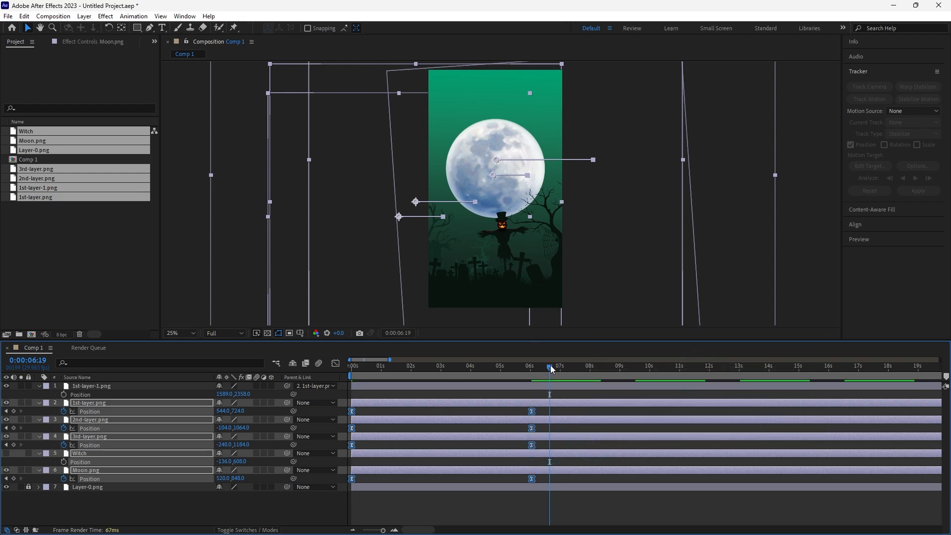
left_click_drag(551, 364, 318, 397)
left_click(415, 510)
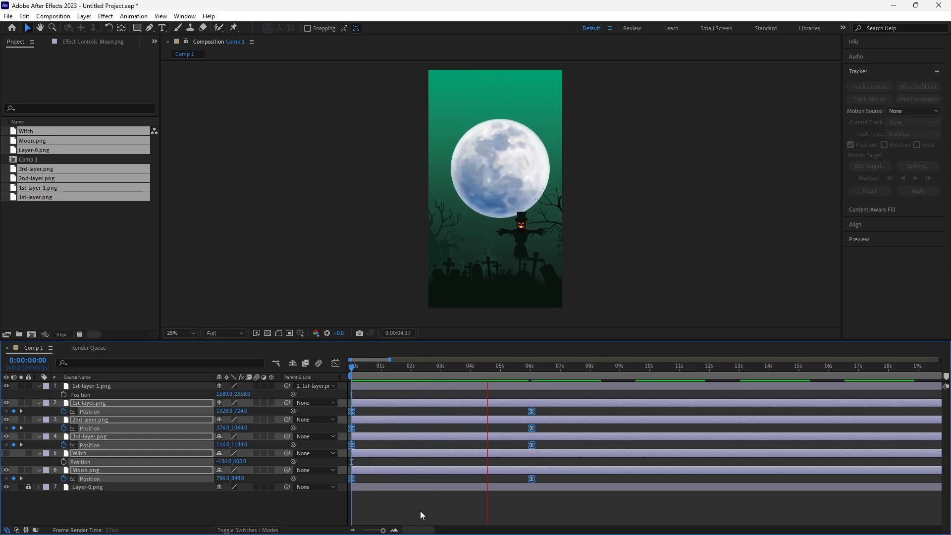
left_click(388, 371)
left_click_drag(390, 374, 321, 377)
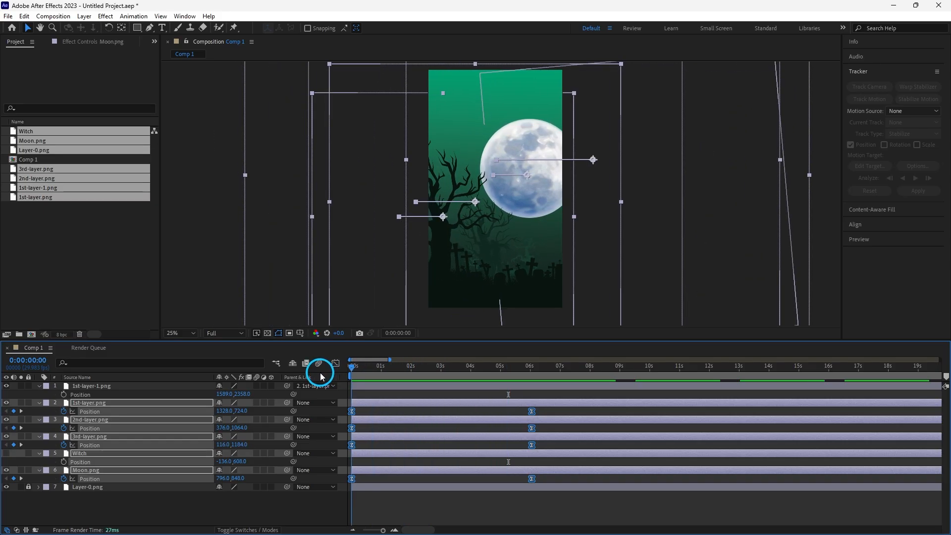
- Add a new full-frame solid layer above all other layers, keeping the default settings
left_click(165, 510)
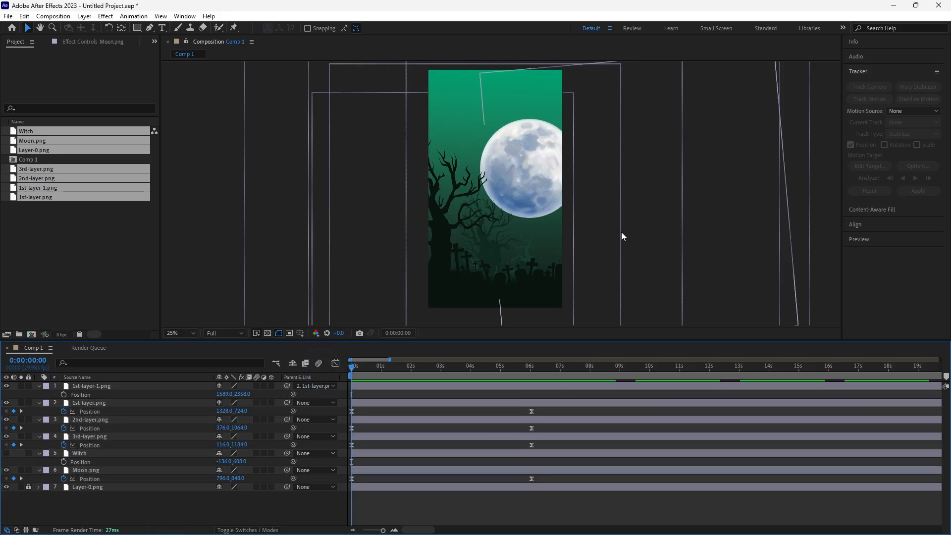
left_click(92, 17)
mouse_move(101, 30)
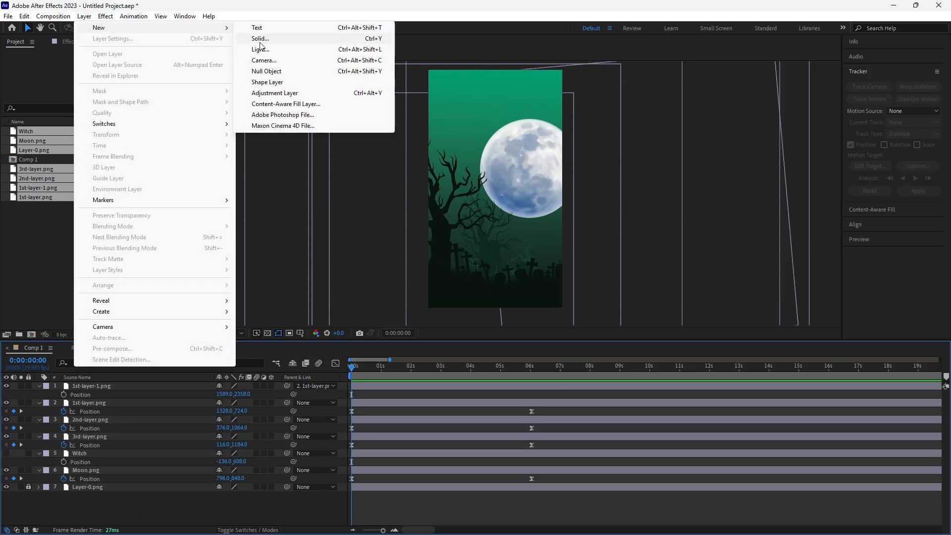
left_click(286, 38)
left_click(716, 324)
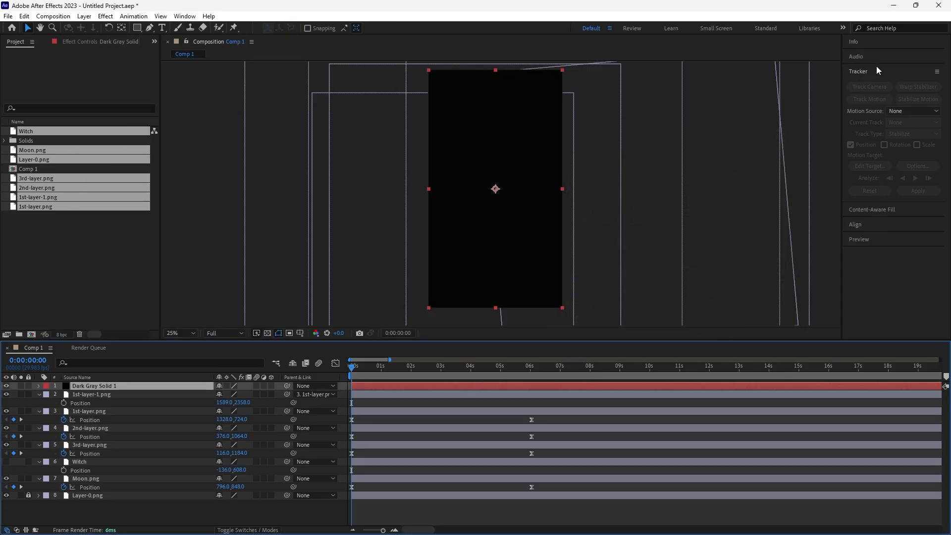
- Search the effects for "noise" and apply Fractal Noise to the new solid
left_click(184, 16)
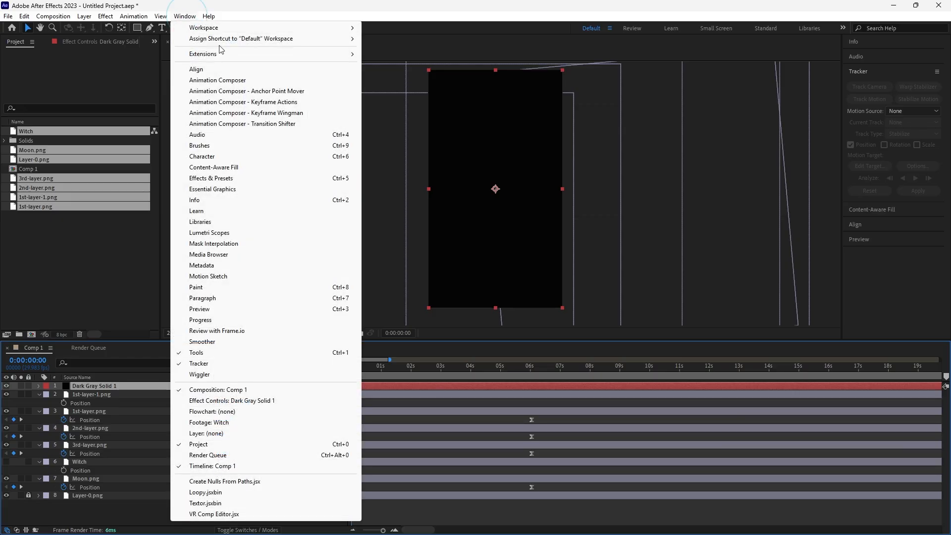
left_click(221, 178)
left_click(880, 143)
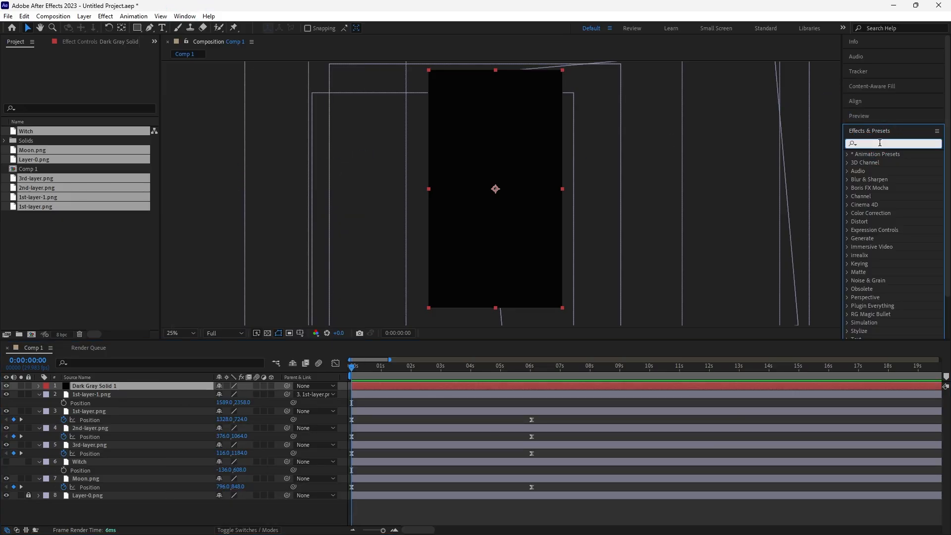
type("noise")
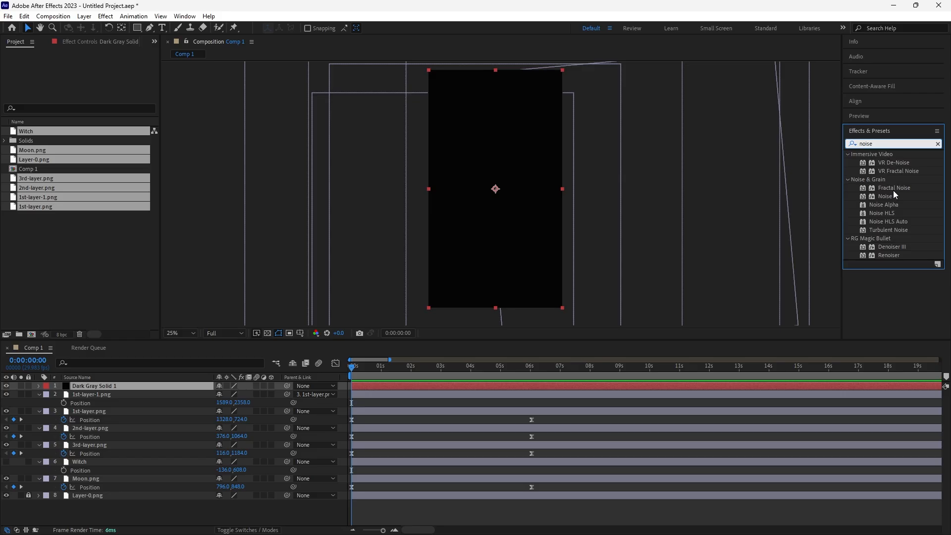
left_click_drag(903, 189, 96, 388)
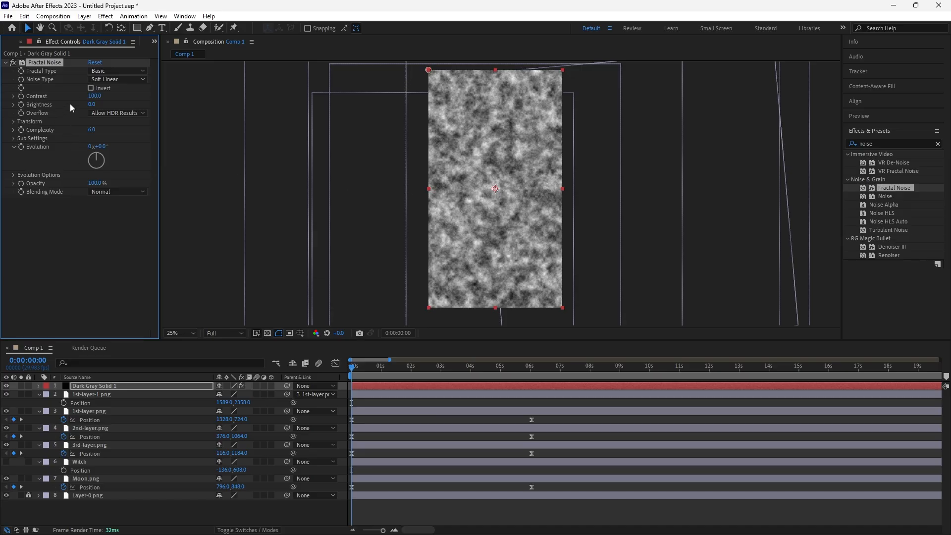
- Set Fractal Noise Contrast to 43, Brightness to -6 and Complexity to 4.3
left_click_drag(79, 96, 54, 95)
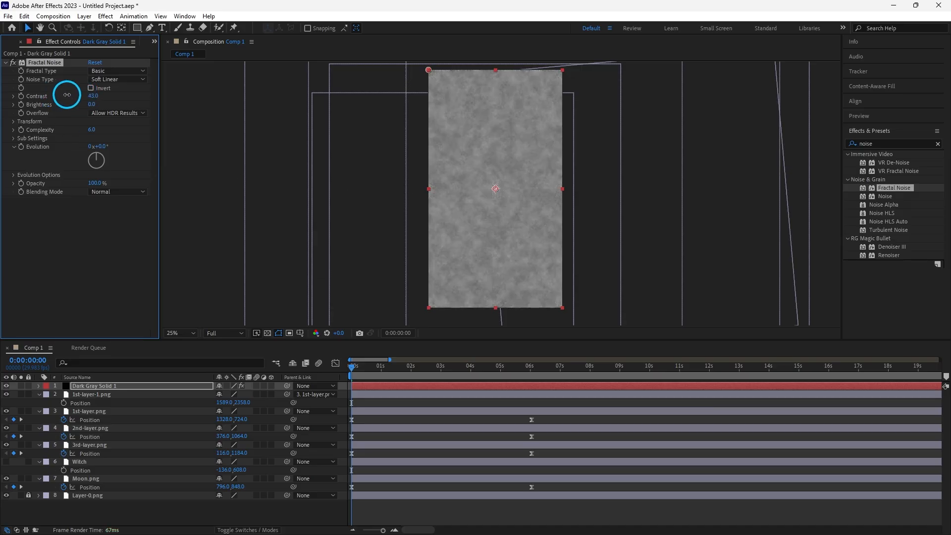
left_click(93, 104)
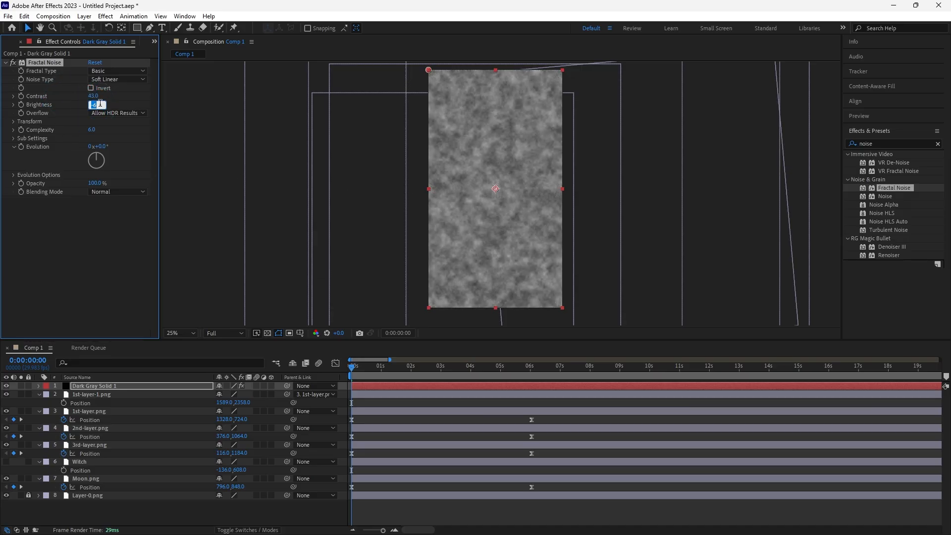
key("Return")
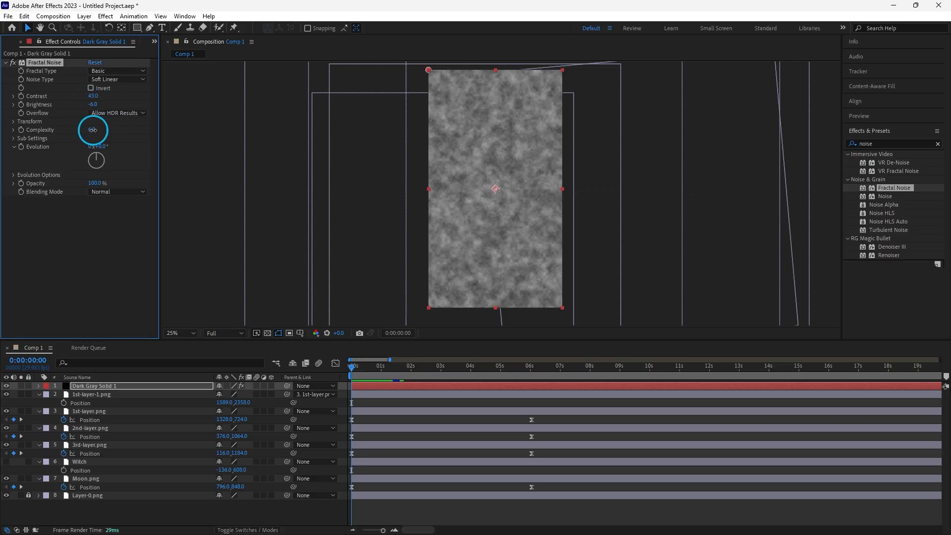
left_click_drag(92, 130, 37, 131)
- In the Fractal Noise Sub Settings, set Sub Influence to 51.8% and Sub Scaling to 65.3
left_click(14, 138)
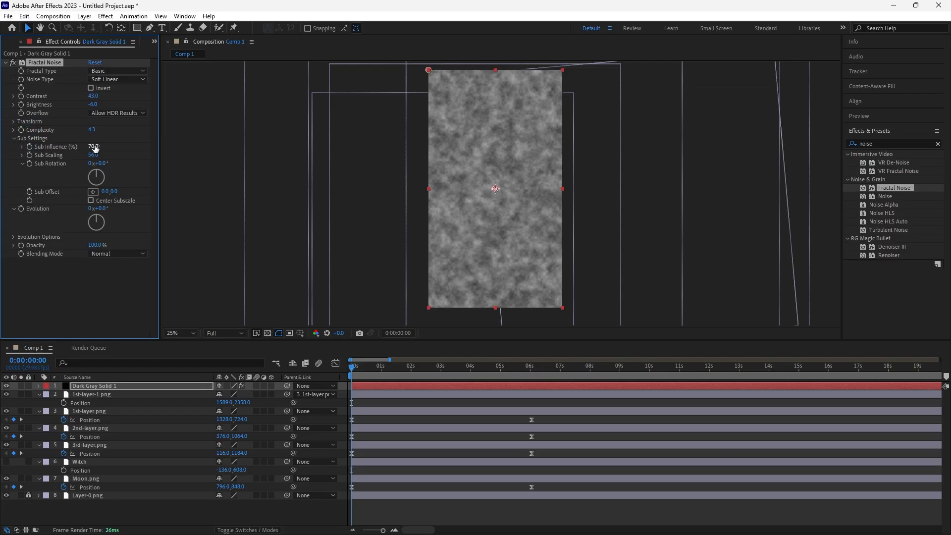
left_click_drag(96, 147, 54, 145)
left_click_drag(87, 157, 153, 155)
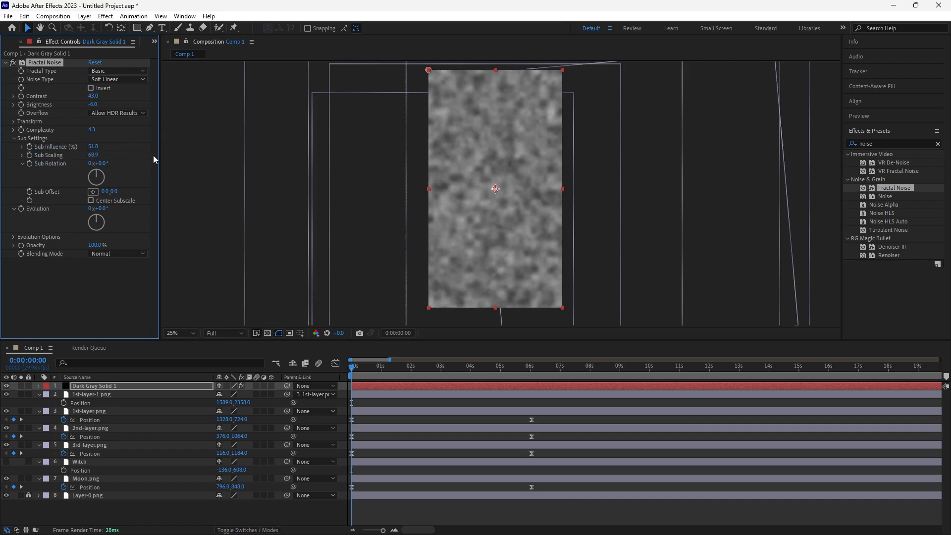
mouse_move(91, 154)
left_mouse_down()
mouse_move(38, 153)
mouse_move(79, 153)
left_mouse_up()
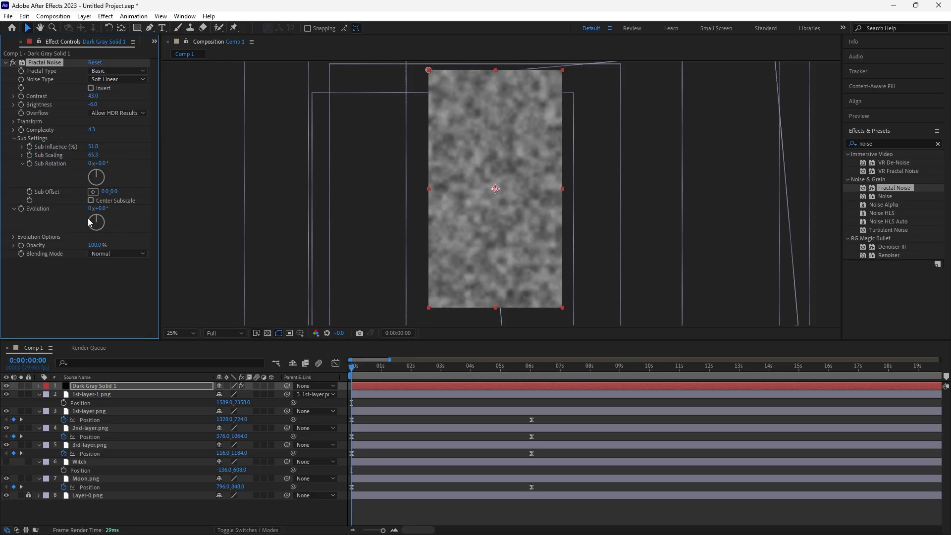
- Add the expression time*20 to the Fractal Noise Evolution property
left_click(21, 208, "alt")
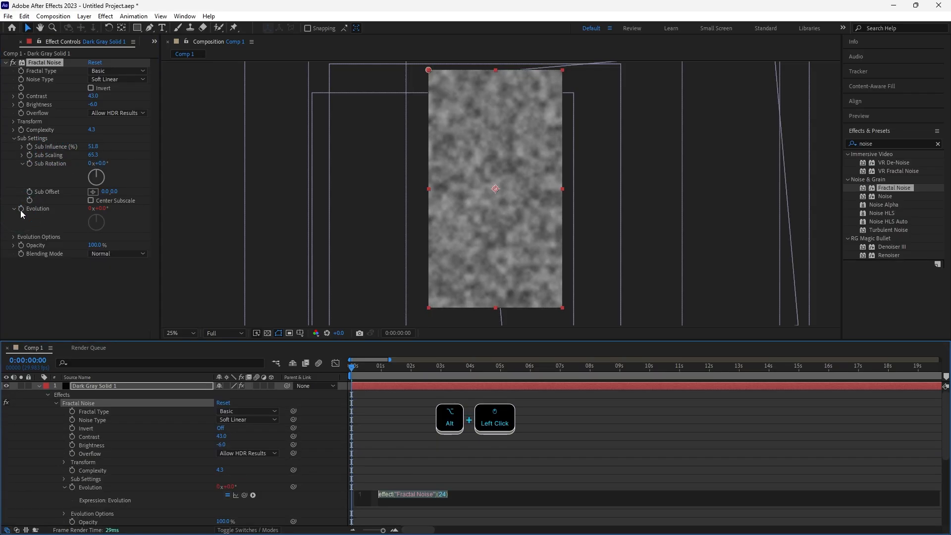
type("timw")
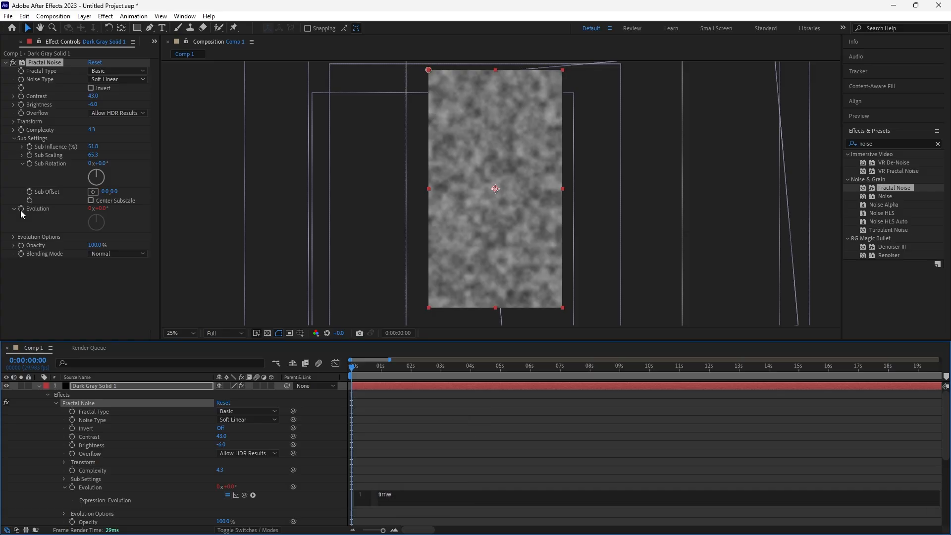
type("*")
key("BackSpace")
key("BackSpace")
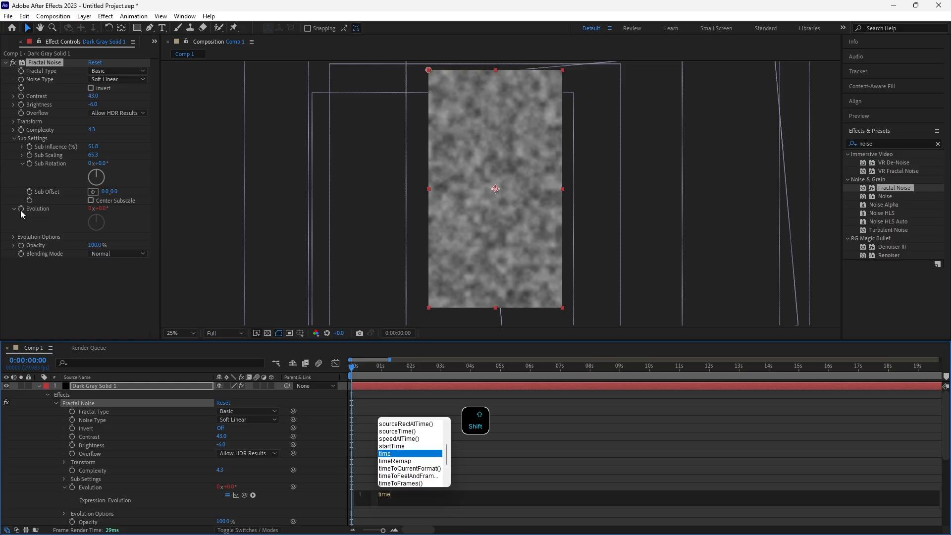
type("*")
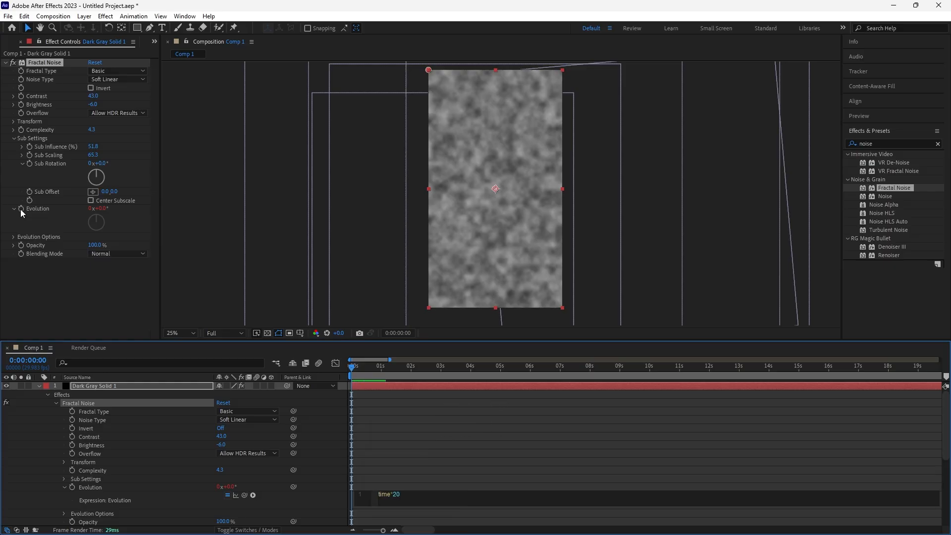
left_click(216, 184)
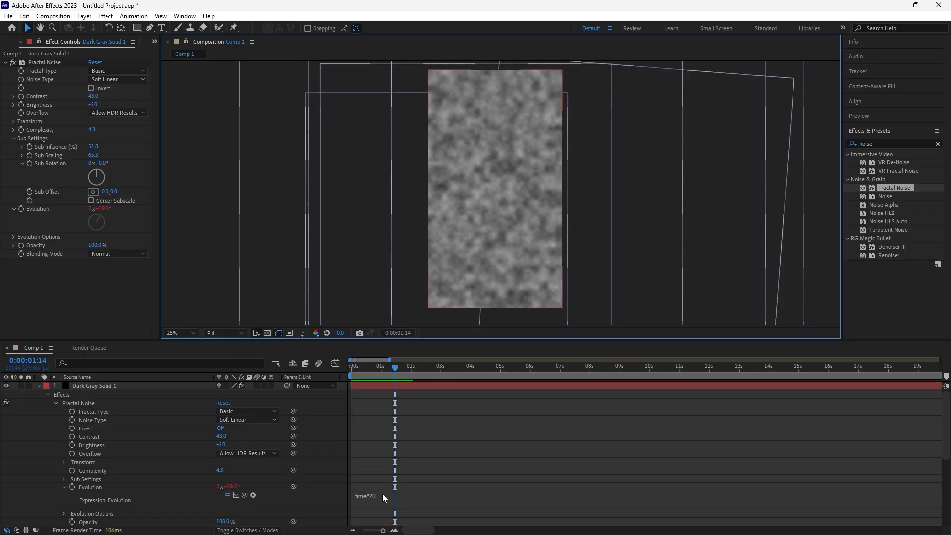
- Change the Evolution expression to time*200, preview the noise, and return to 0:00:00:00
left_click(412, 494)
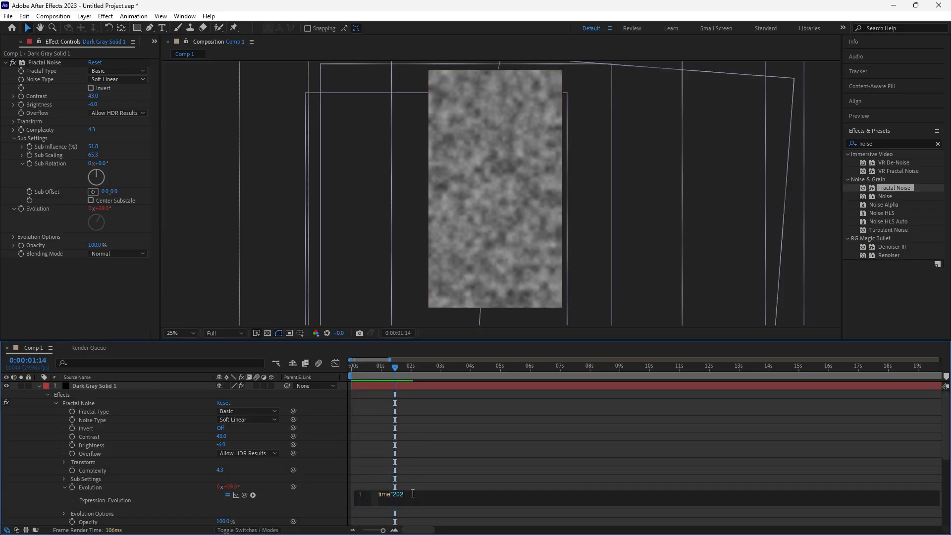
left_click(204, 234)
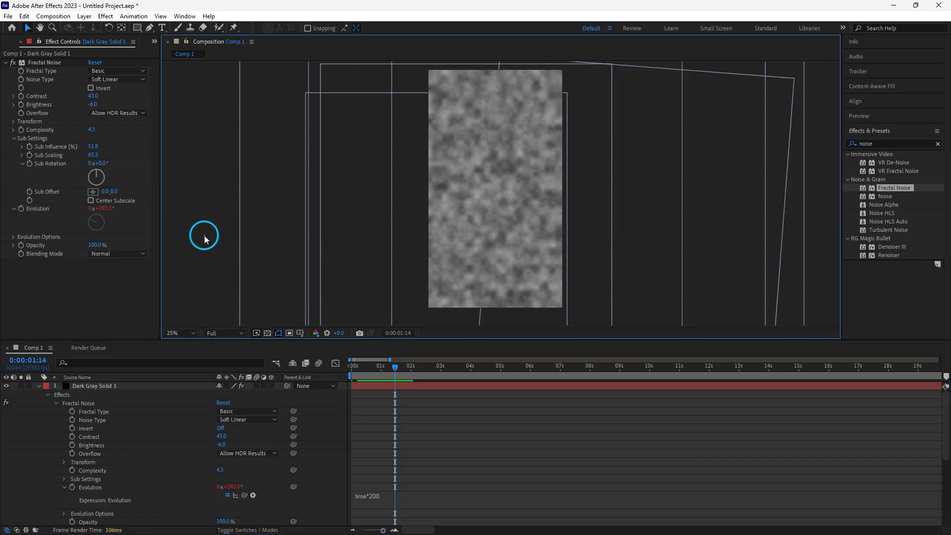
key("space")
left_click(499, 250)
left_click_drag(429, 367, 315, 367)
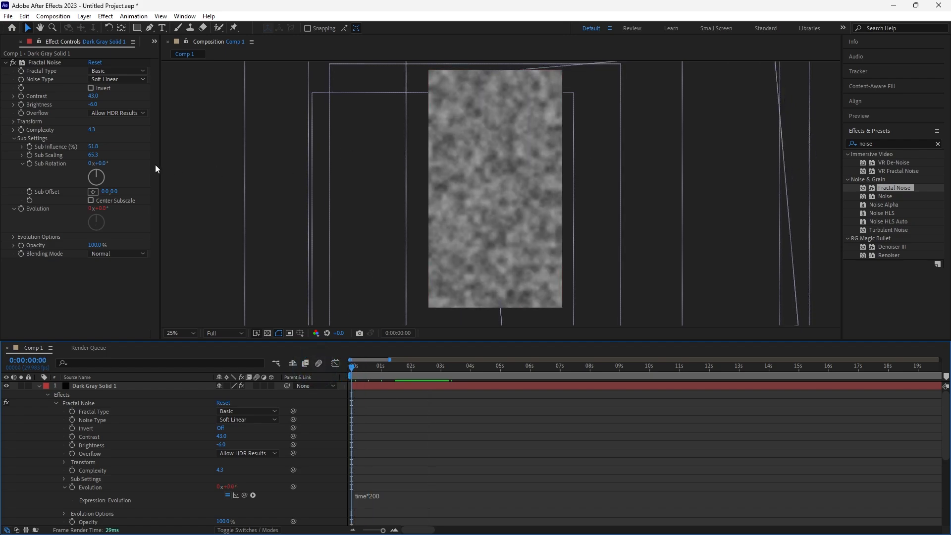
- Keyframe the Fractal Noise Offset Turbulence at 0:00:00:00, shift its X value lower at 0:00:10:02, and preview the drift
left_click(14, 122)
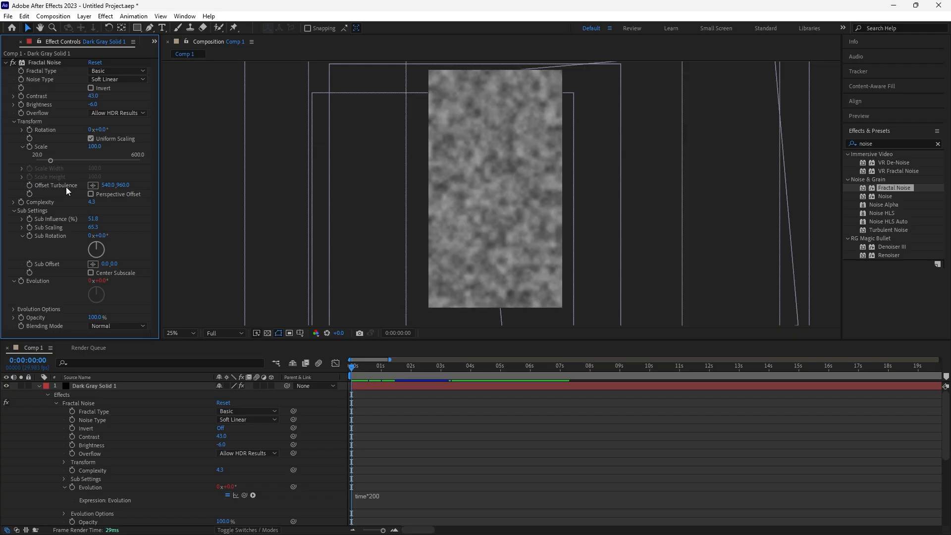
left_click(28, 190)
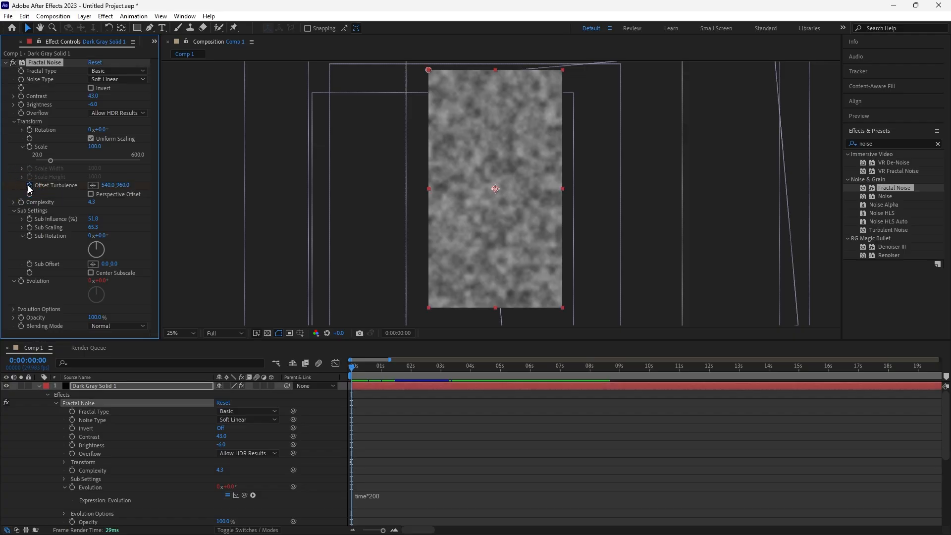
left_click_drag(360, 365, 652, 385)
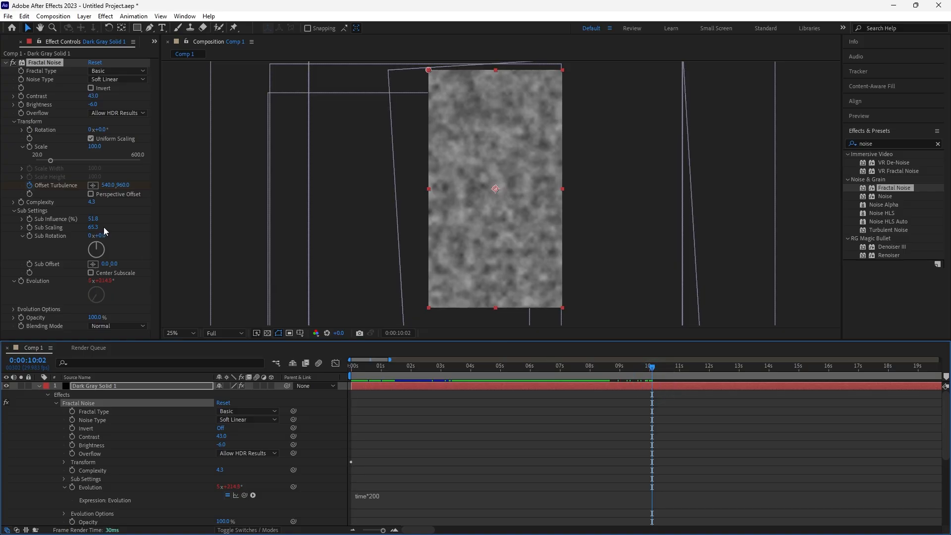
left_click_drag(108, 188, 4, 184)
left_click_drag(110, 185, 33, 185)
left_click_drag(638, 366, 228, 369)
key("space")
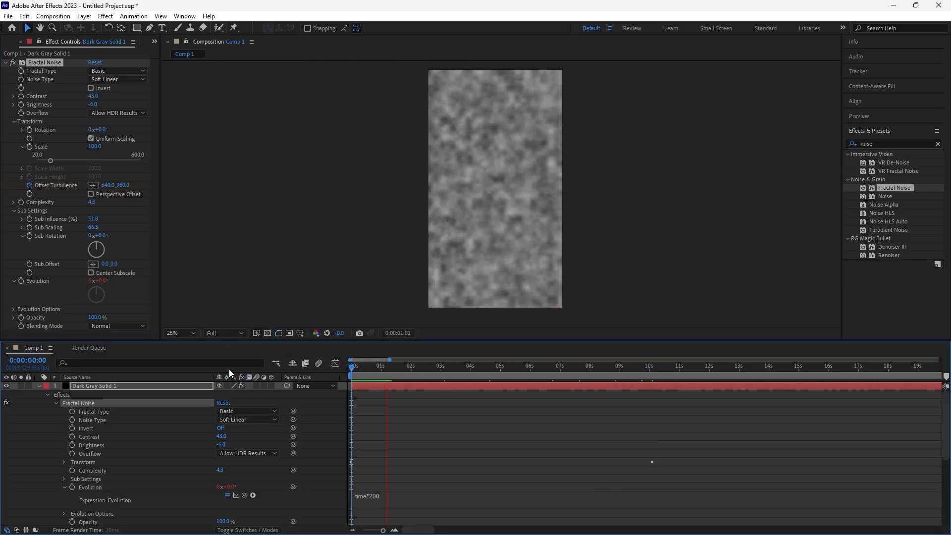
key("space")
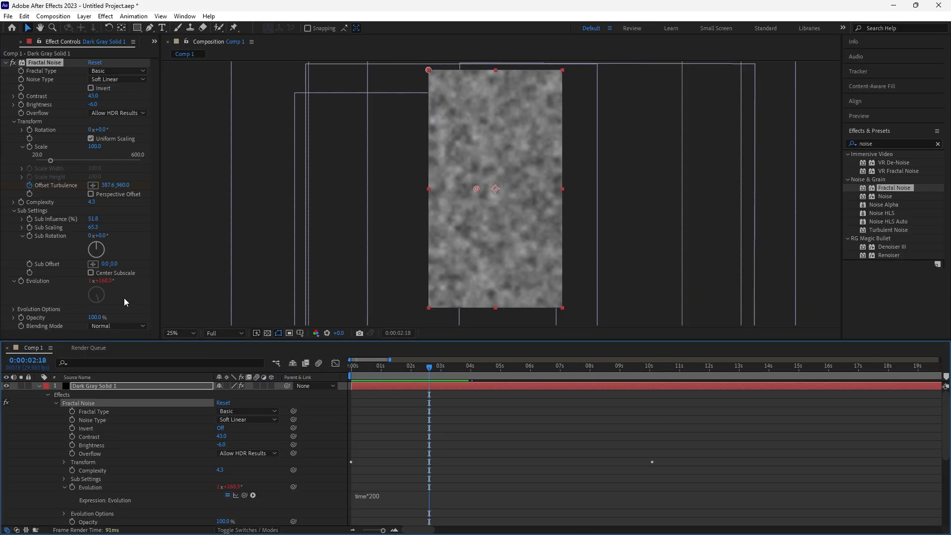
- Change the Evolution expression to time*100 and preview the noise
left_click(374, 498)
left_click(397, 495)
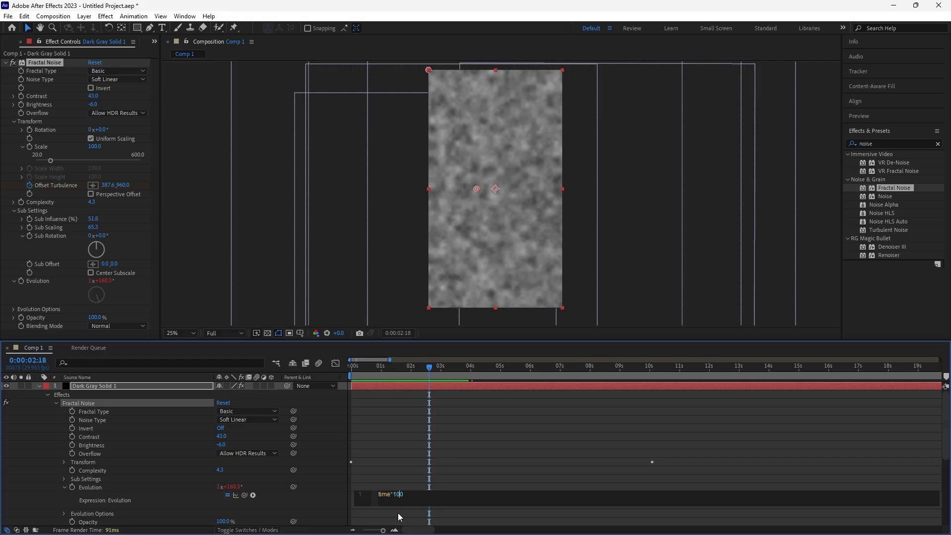
left_click(182, 173)
key("space")
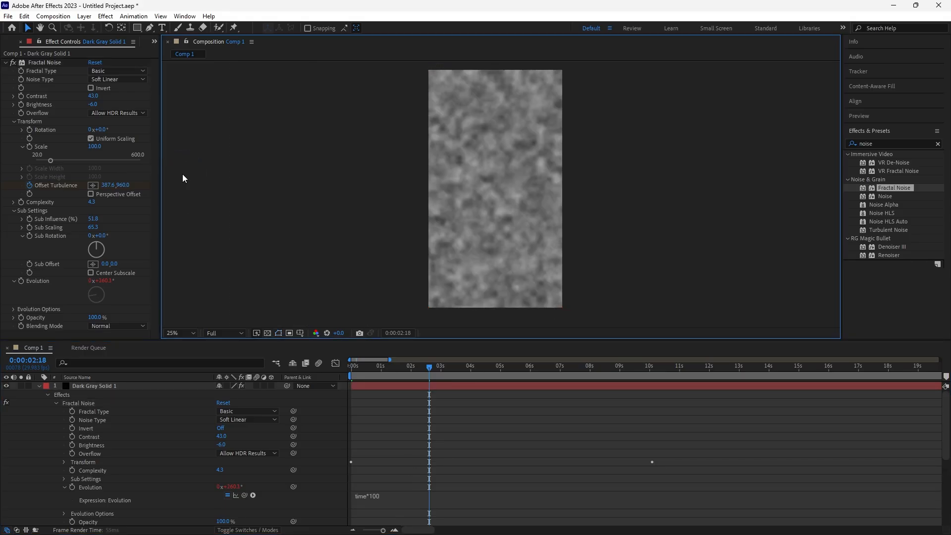
key("space")
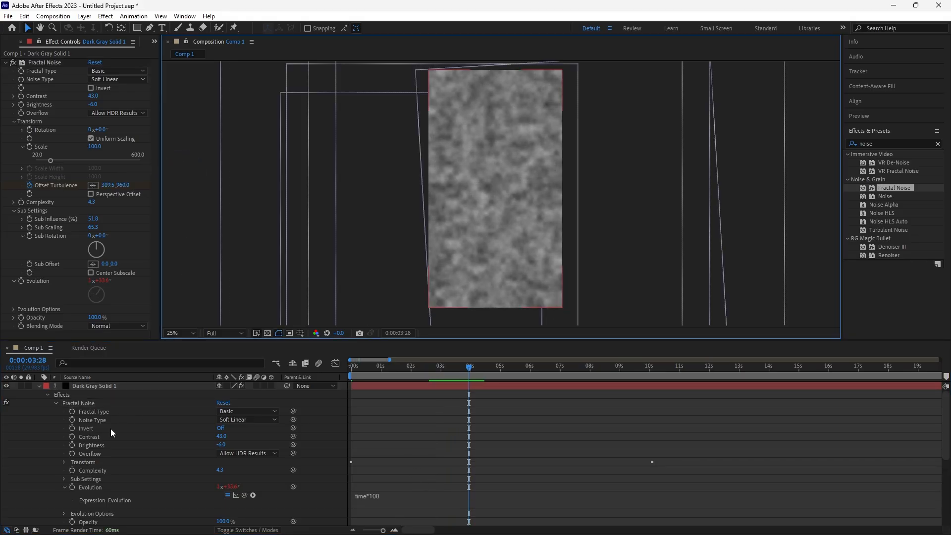
- Set the blending mode of Dark Gray Solid 1 to Screen and its Opacity to 20%
left_click(39, 386)
left_click(126, 389)
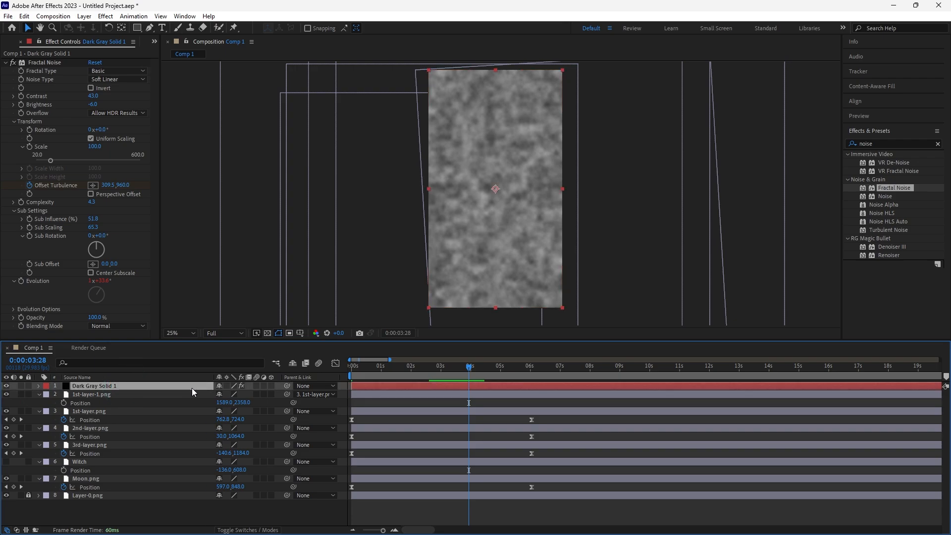
left_click(252, 530)
left_click(228, 386)
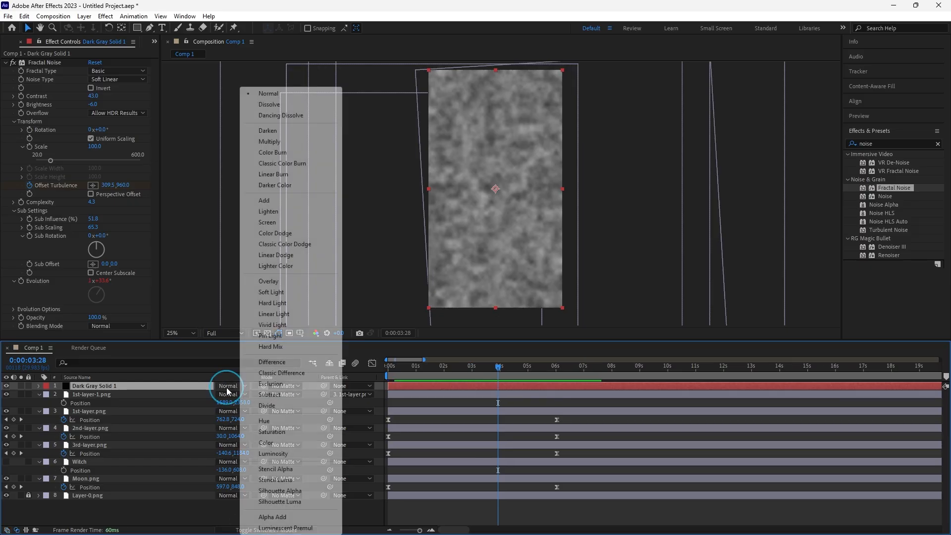
left_click(279, 222)
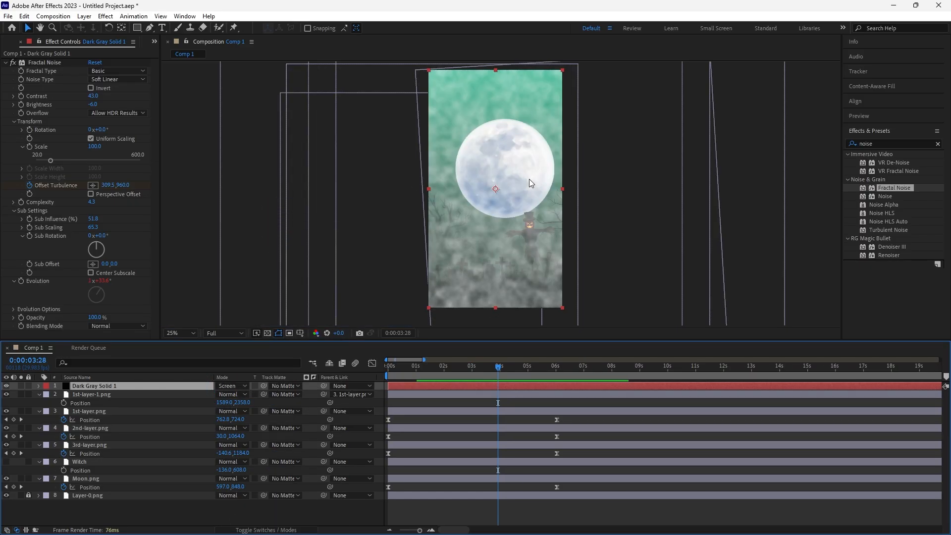
key("t")
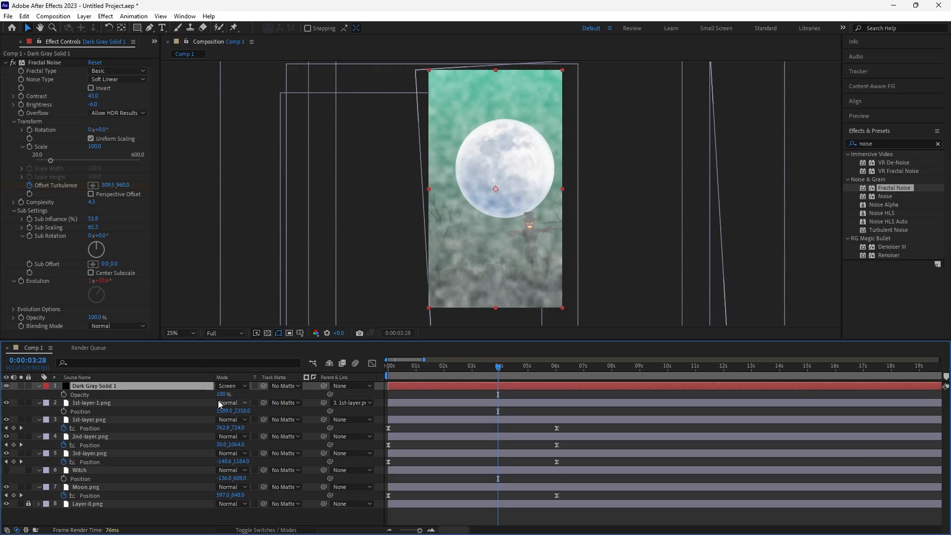
left_click_drag(219, 394, 180, 393)
- Lower the Fractal Noise Contrast to 15 and inspect the fog over the graveyard
scroll(500, 287, "up", 2)
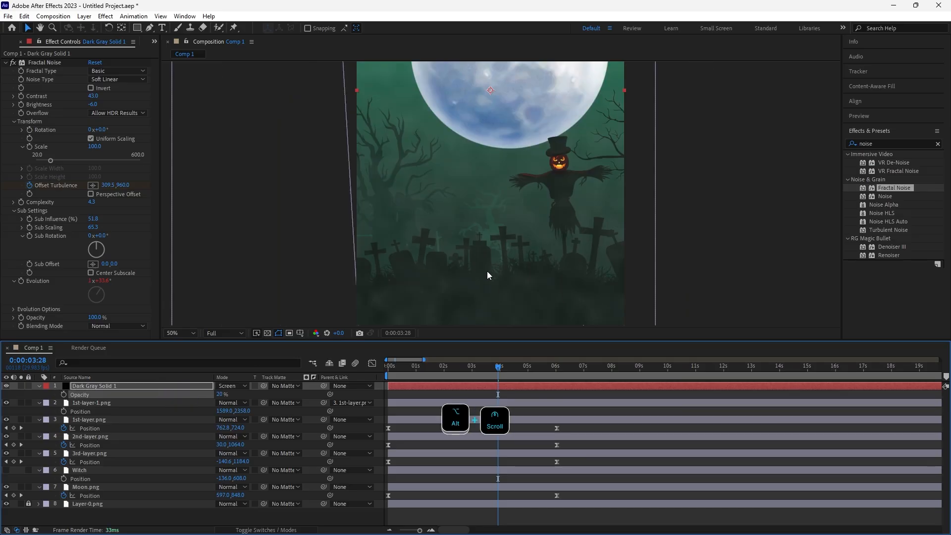
mouse_move(93, 95)
left_mouse_down()
mouse_move(122, 95)
mouse_move(81, 98)
left_mouse_up()
key("h")
left_click_drag(465, 239, 462, 223)
scroll(457, 220, "down", 2)
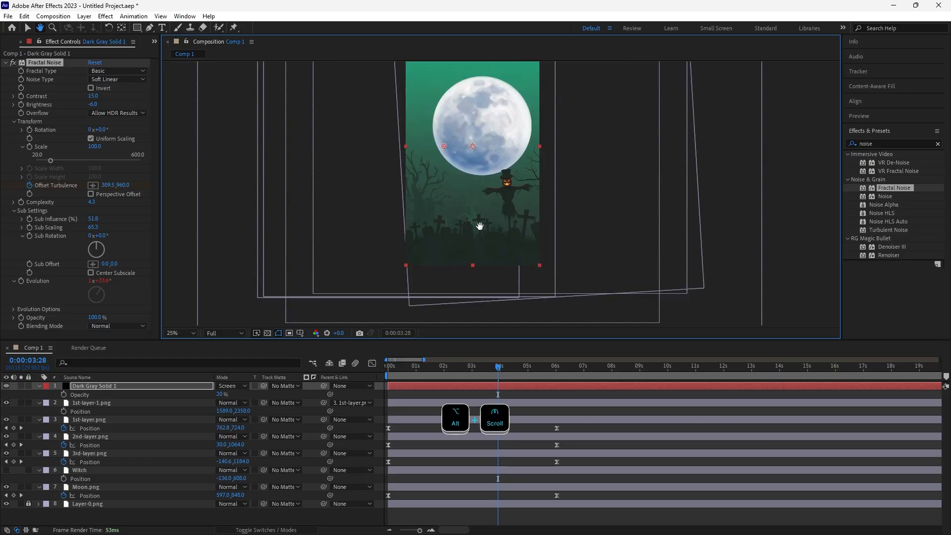
- Draw a rectangular mask on Dark Gray Solid 1 from the middle of the moon downward, extending beyond the frame's sides and bottom
scroll(476, 228, "down", 1)
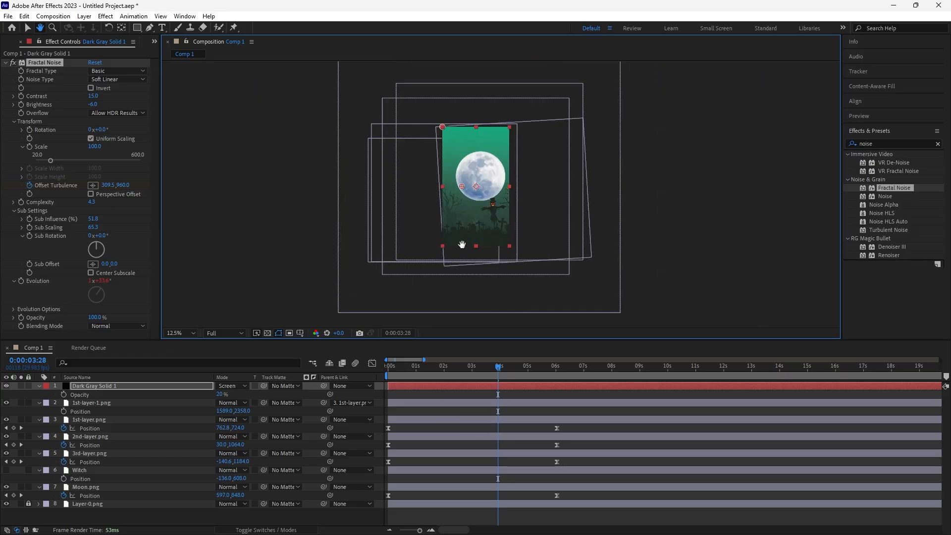
scroll(462, 244, "up", 1)
left_click(137, 30)
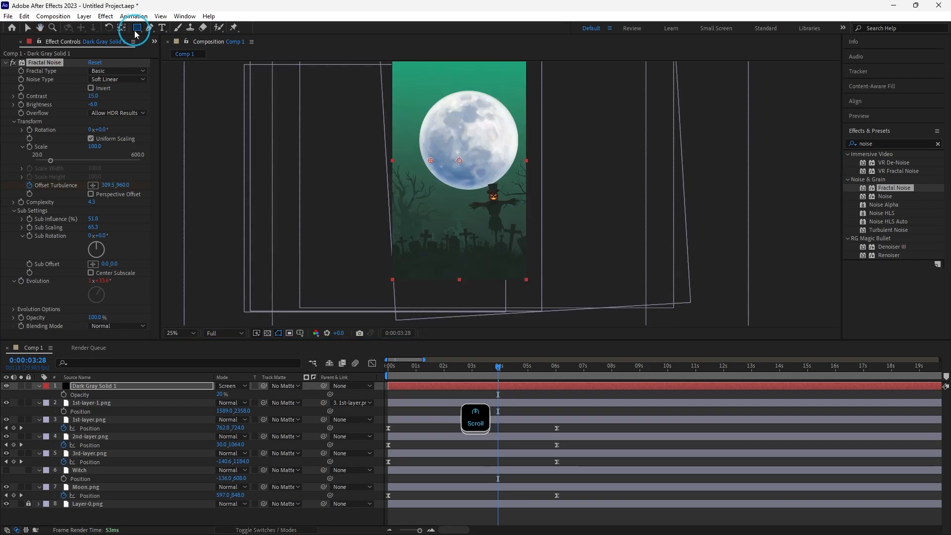
scroll(500, 173, "down", 1)
mouse_move(420, 167)
left_mouse_down()
mouse_move(497, 226)
mouse_move(536, 274)
left_mouse_up()
scroll(491, 192, "up", 1)
scroll(491, 192, "up", 1)
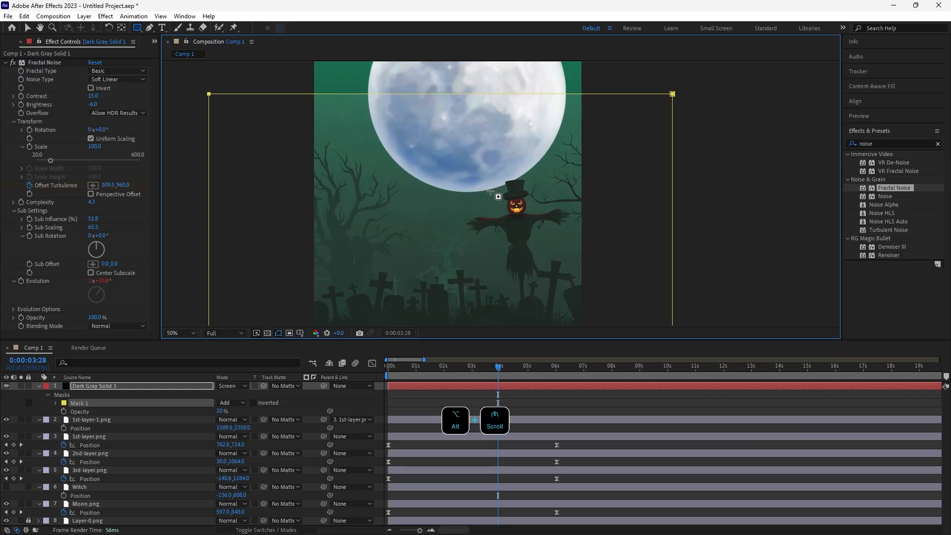
key("v")
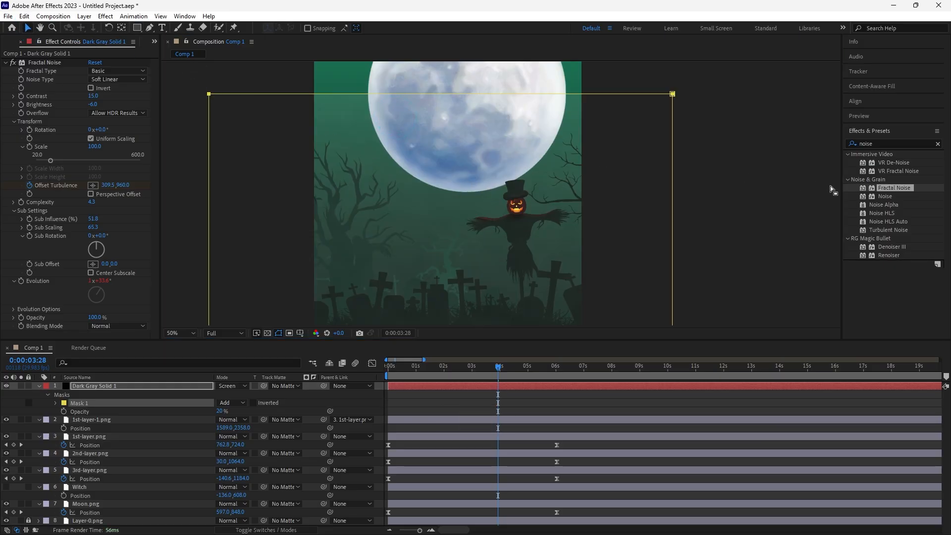
- Set the Mask Feather of Mask 1 on Dark Gray Solid 1 to 209 pixels and check the softened fog edge
left_click(766, 173)
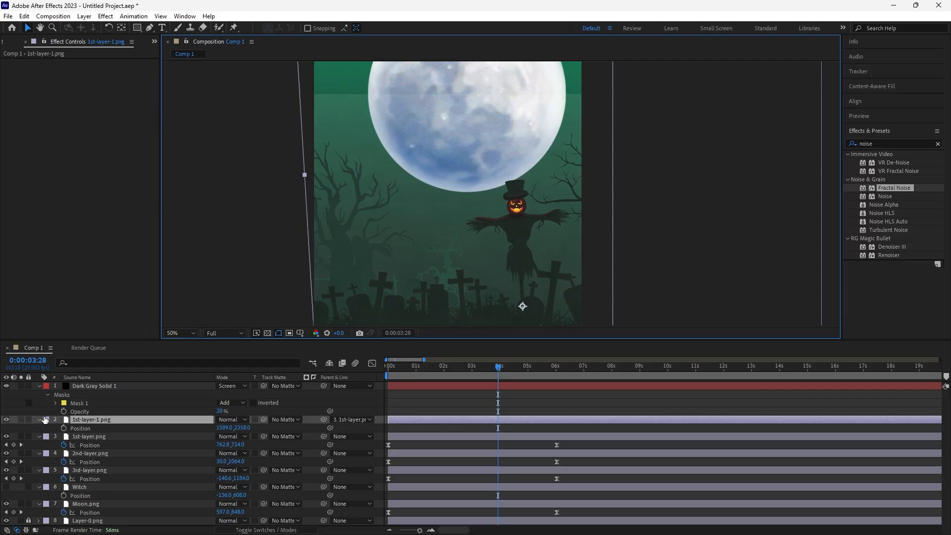
left_click(55, 403)
left_click_drag(235, 420, 330, 419)
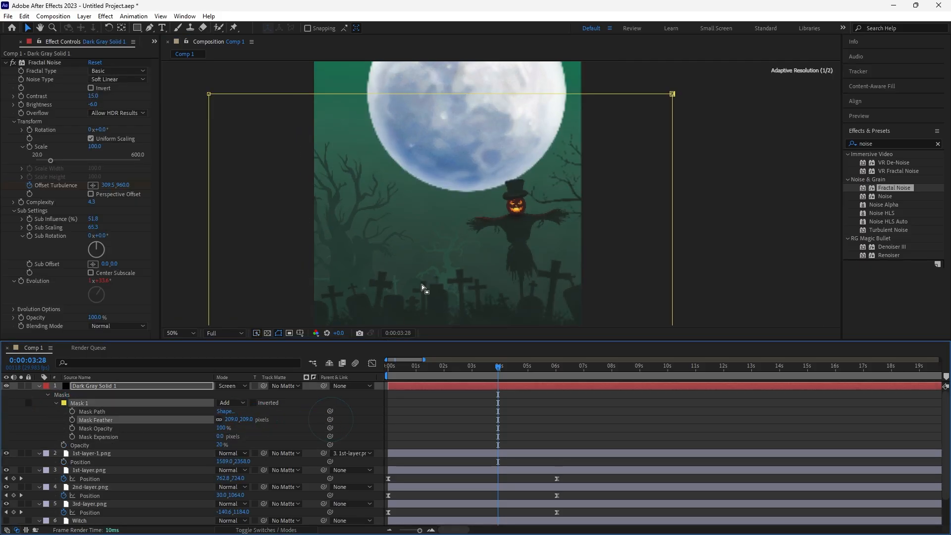
scroll(422, 285, "down", 2)
left_click(284, 124)
left_click(188, 124)
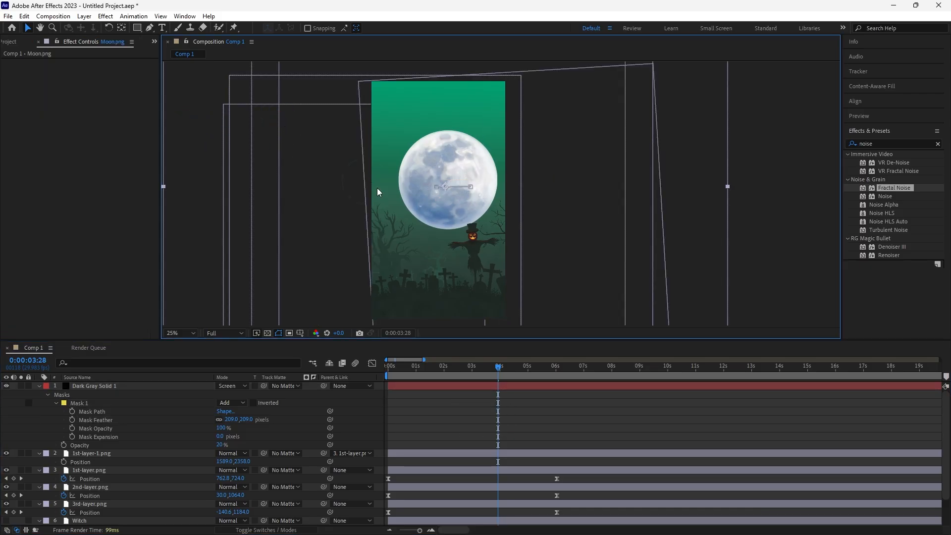
scroll(378, 189, "up", 2)
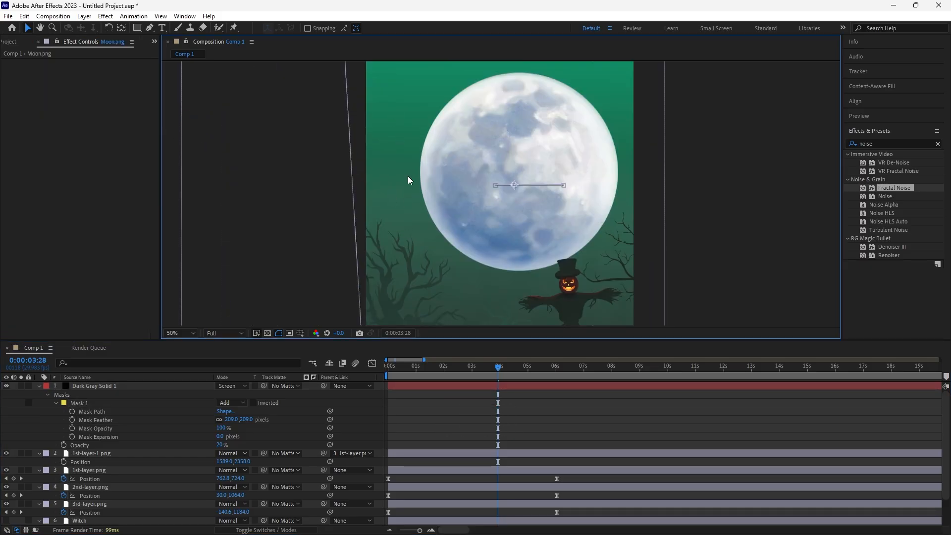
scroll(415, 127, "down", 2)
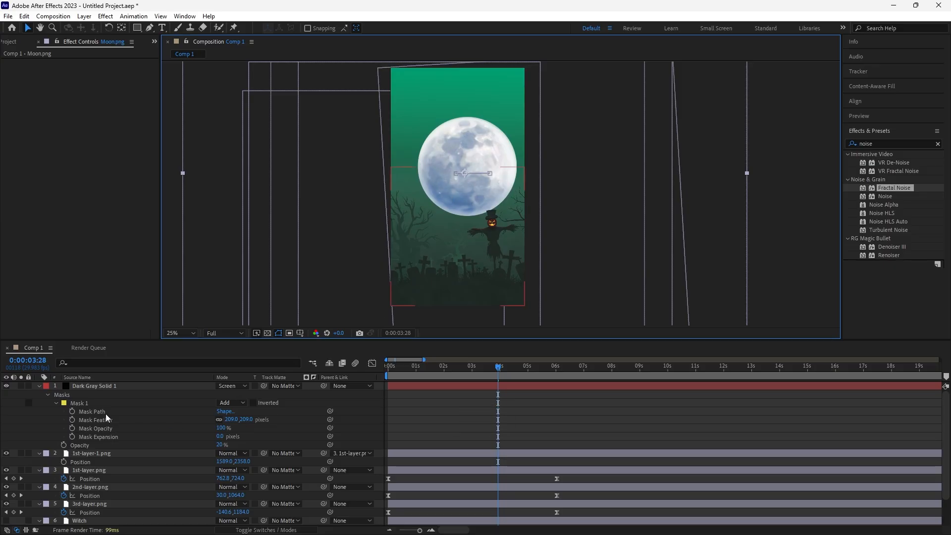
- Collapse the expanded properties of all layers in the timeline and clear the selection
left_click(38, 385)
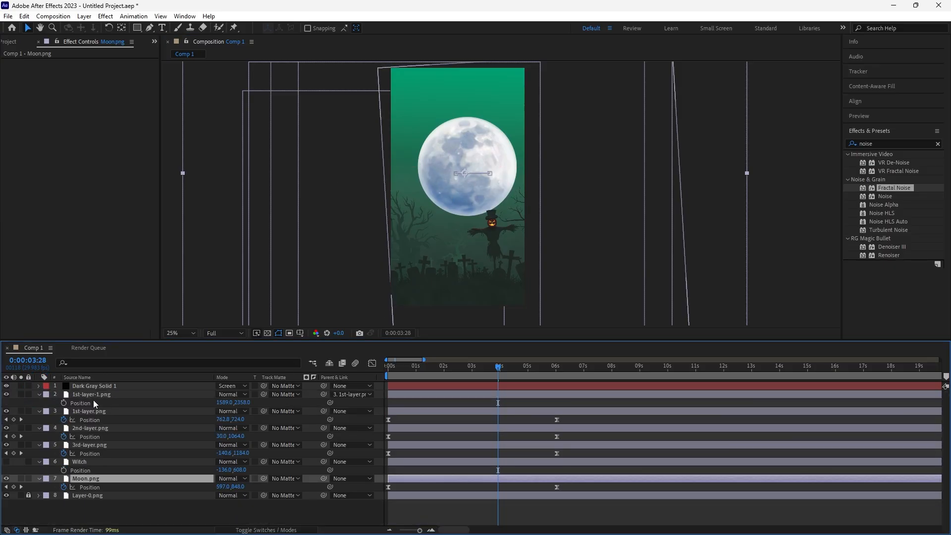
key("ctrl+a")
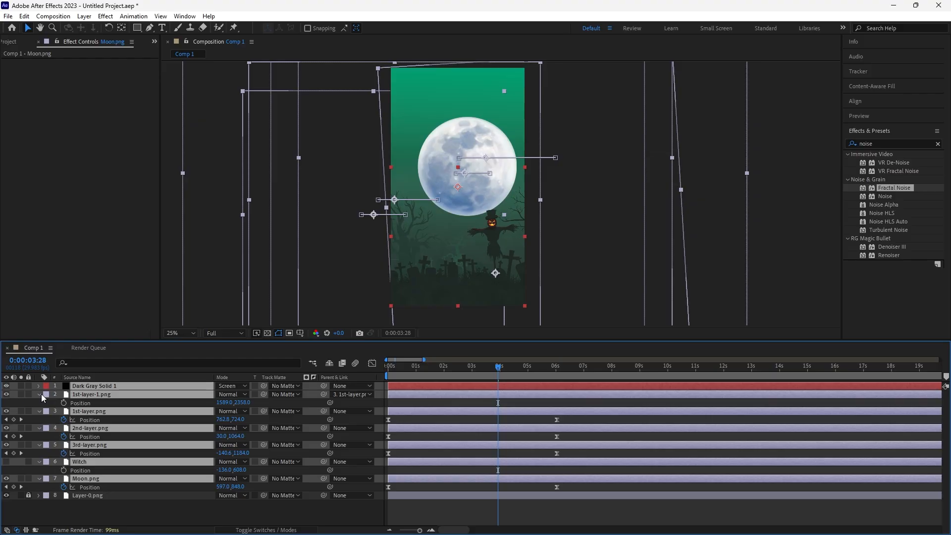
left_click(40, 394)
left_click(154, 486)
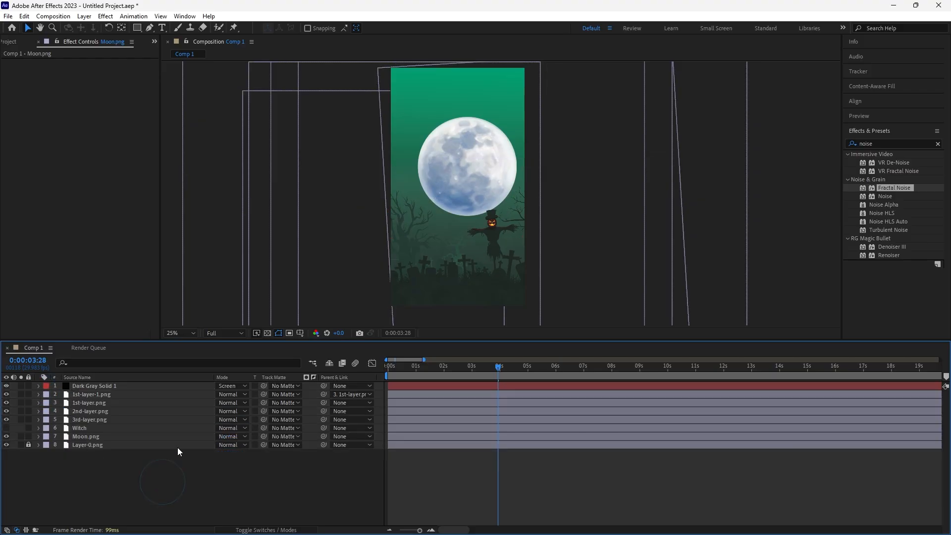
- Duplicate Dark Gray Solid 1 three times, placing one copy directly beneath each of 1st-layer.png, 2nd-layer.png and 3rd-layer.png
left_click(93, 385)
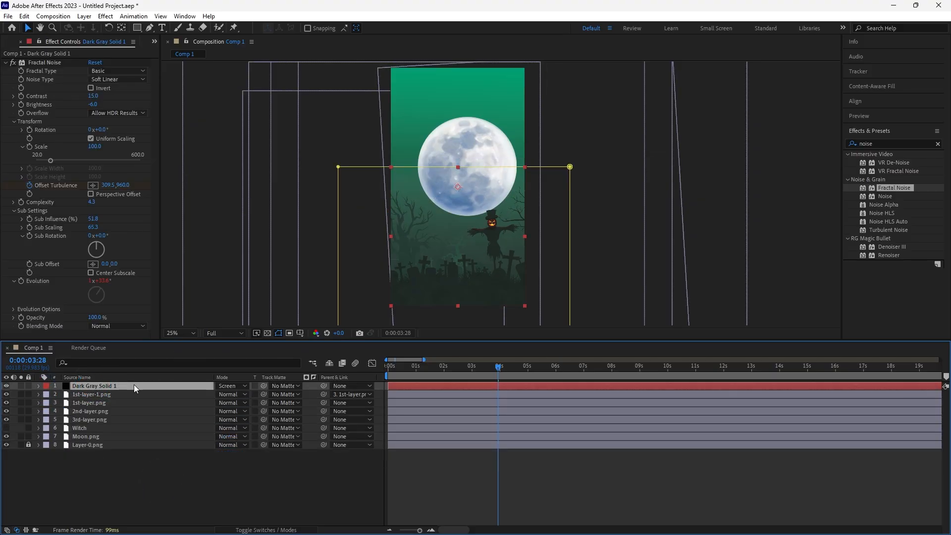
key("ctrl+d")
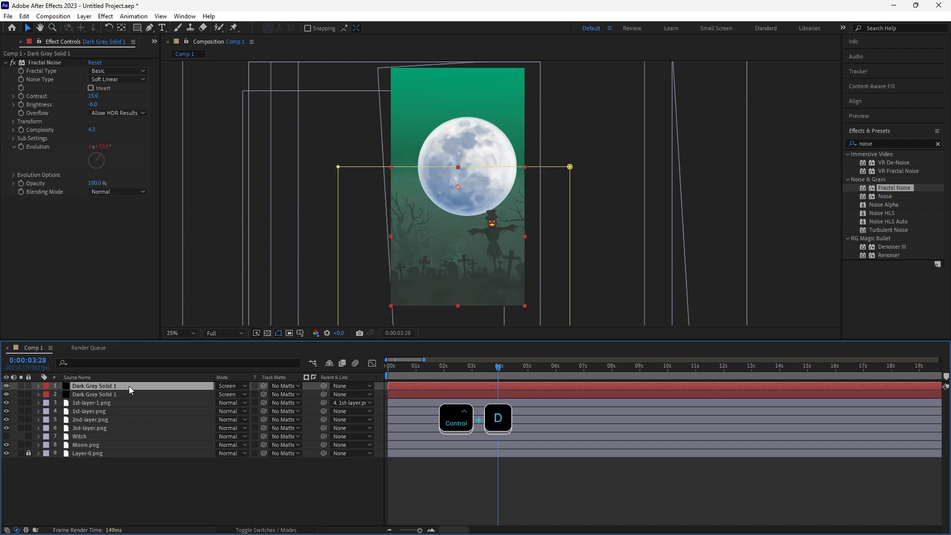
left_click_drag(129, 385, 132, 415)
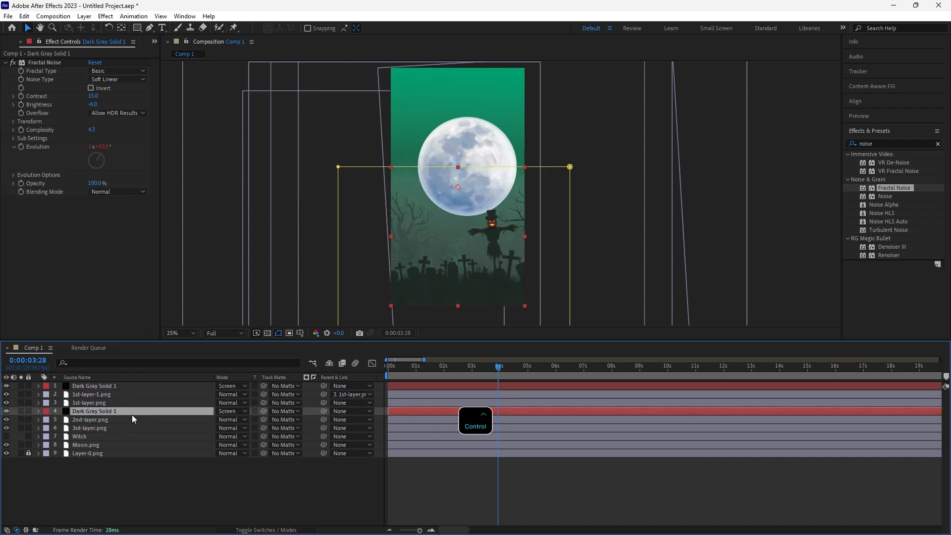
key("ctrl+d")
left_click_drag(131, 413, 129, 435)
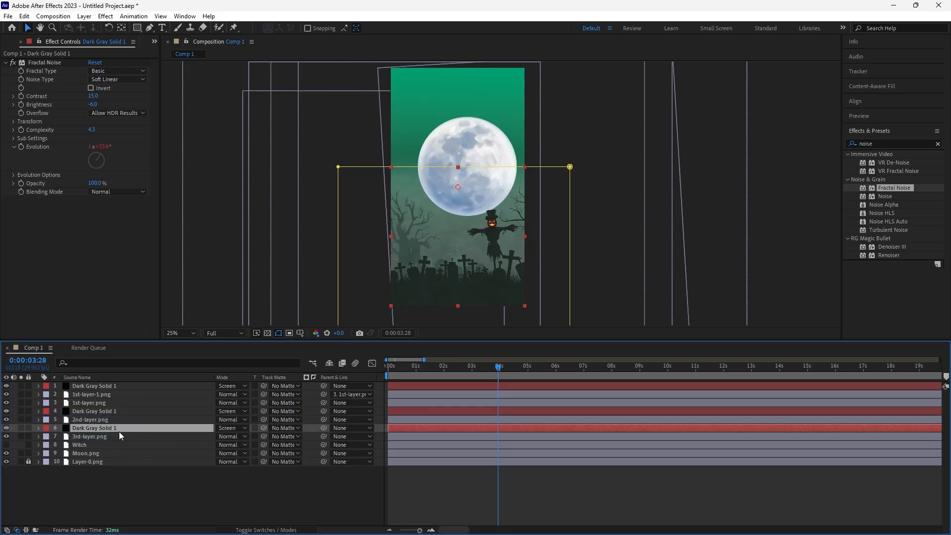
key("ctrl+d")
left_click_drag(126, 429, 120, 449)
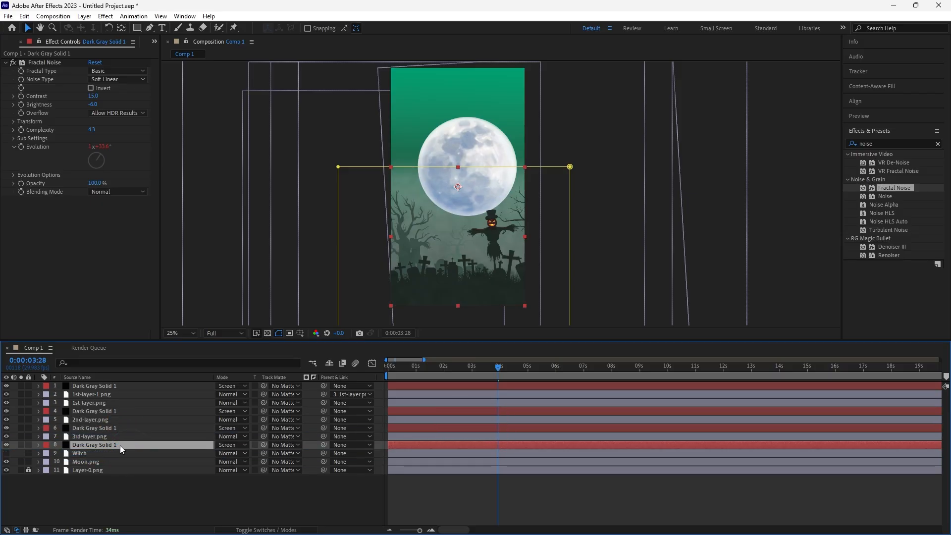
left_click(113, 487)
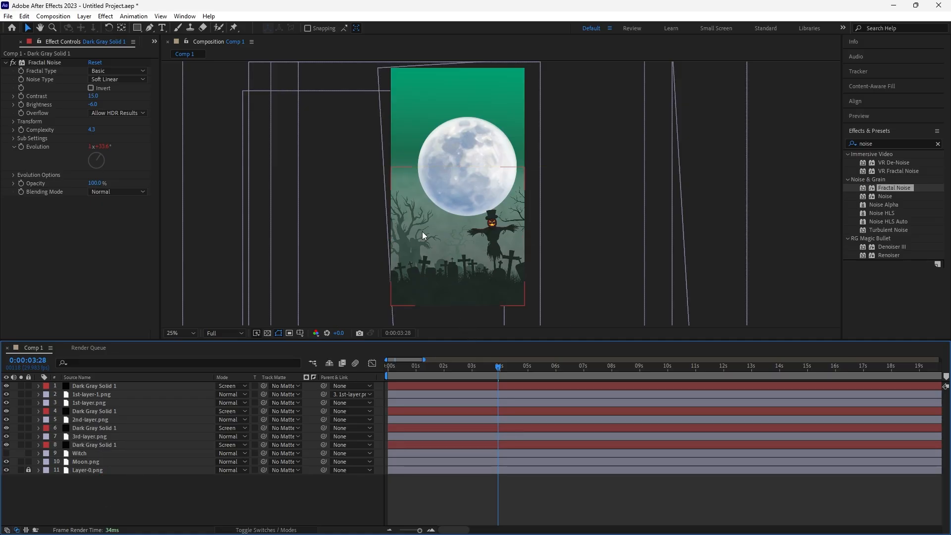
scroll(422, 231, "up", 1)
scroll(422, 222, "down", 1)
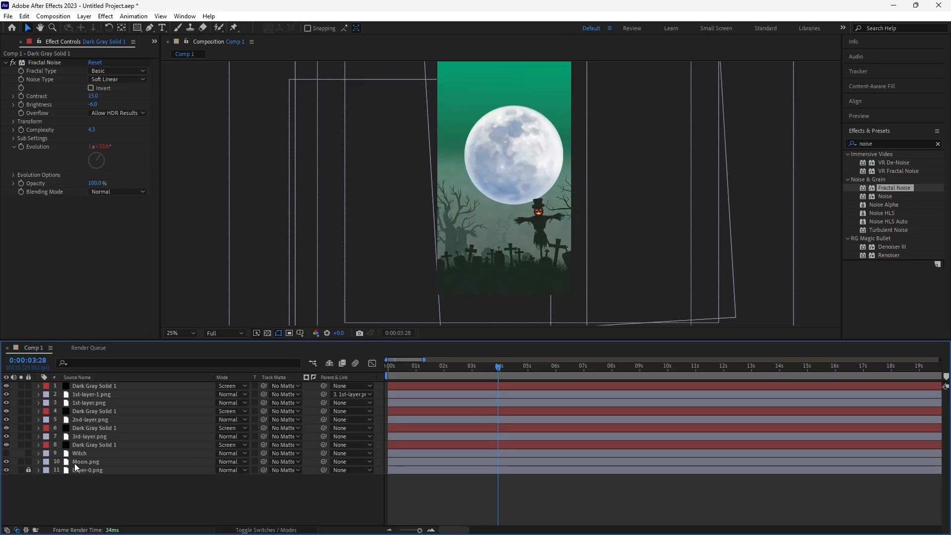
- Set the opacity of all four Dark Gray Solid 1 fog layers to 10%
left_click(90, 445)
left_click(93, 428, "ctrl")
left_click(93, 411, "ctrl")
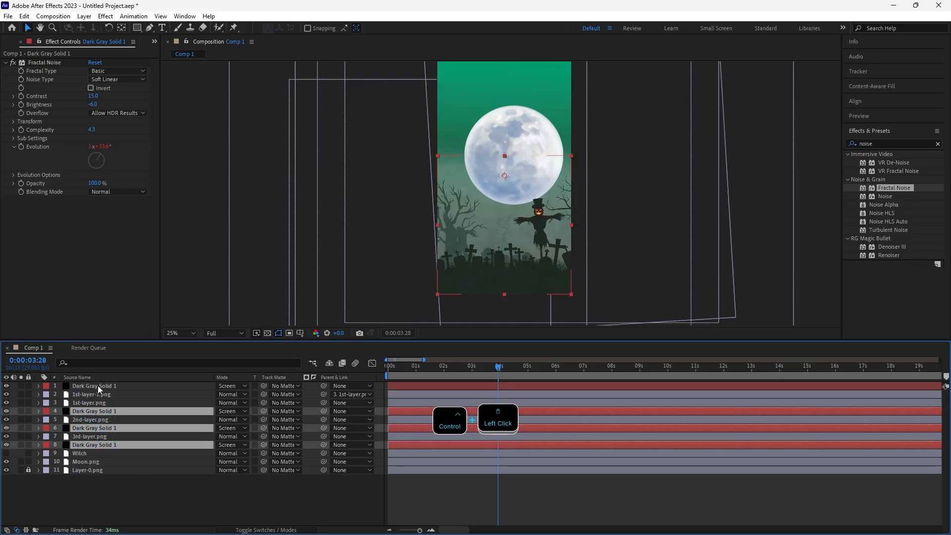
left_click(97, 385, "ctrl")
key("t")
left_click(220, 394)
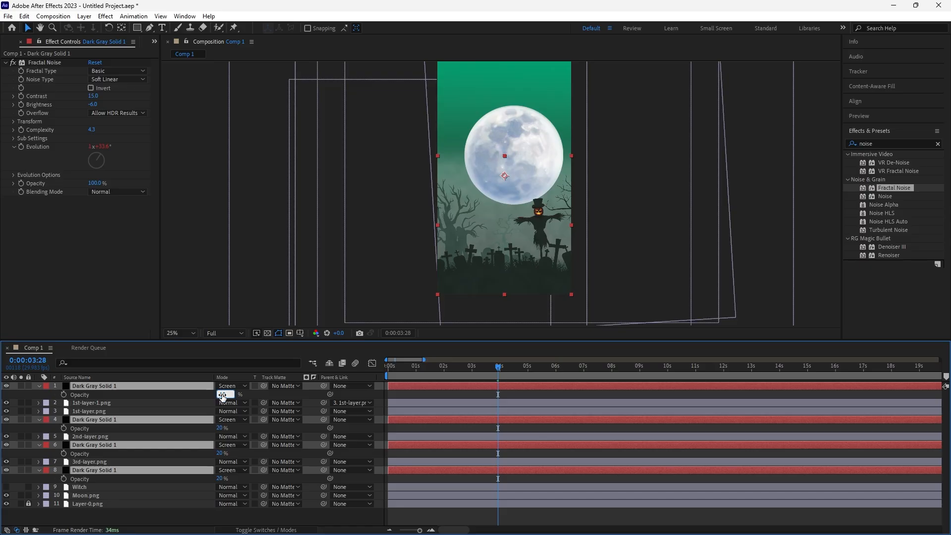
key("Return")
left_click(815, 224)
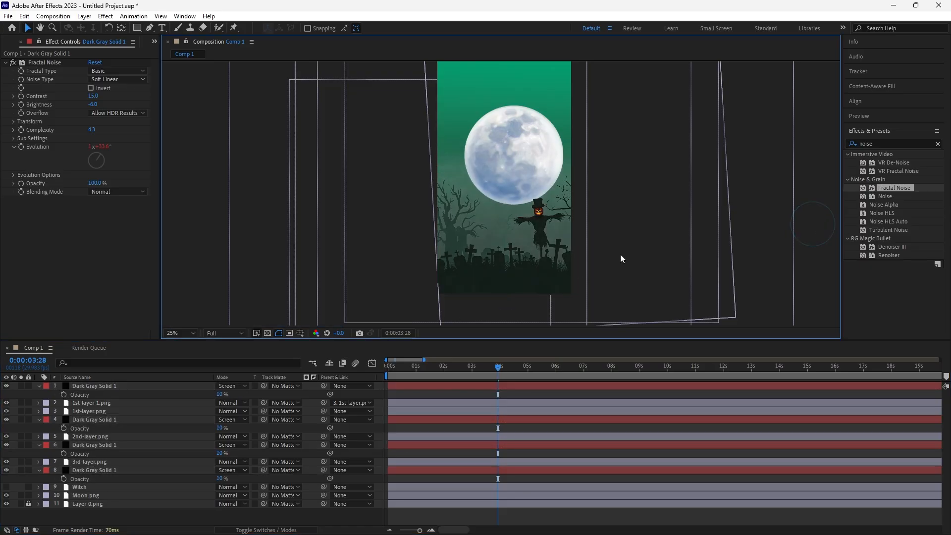
- Check the fog over the graveyard up close and set the topmost Dark Gray Solid 1 layer's opacity to 20%
scroll(495, 272, "up", 1, "alt")
scroll(495, 273, "up", 1, "alt")
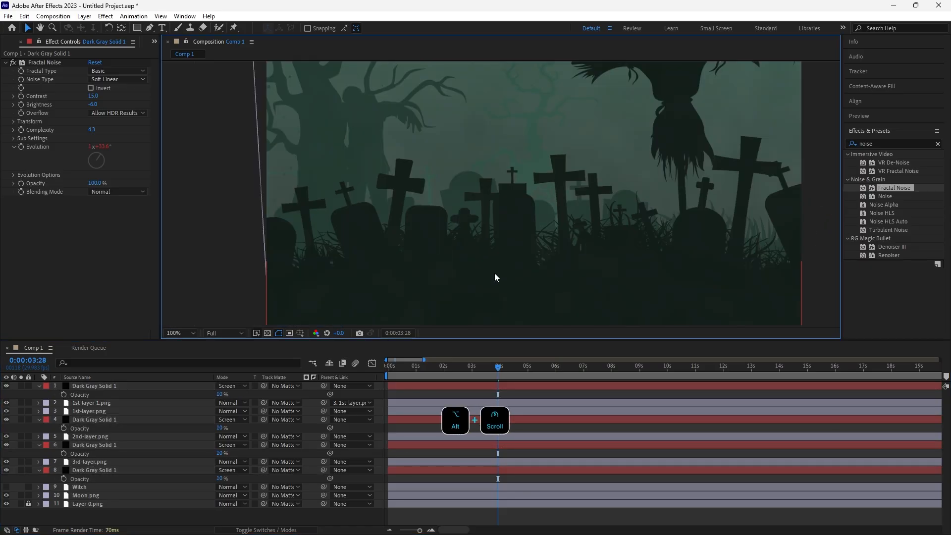
scroll(495, 272, "down", 2, "alt")
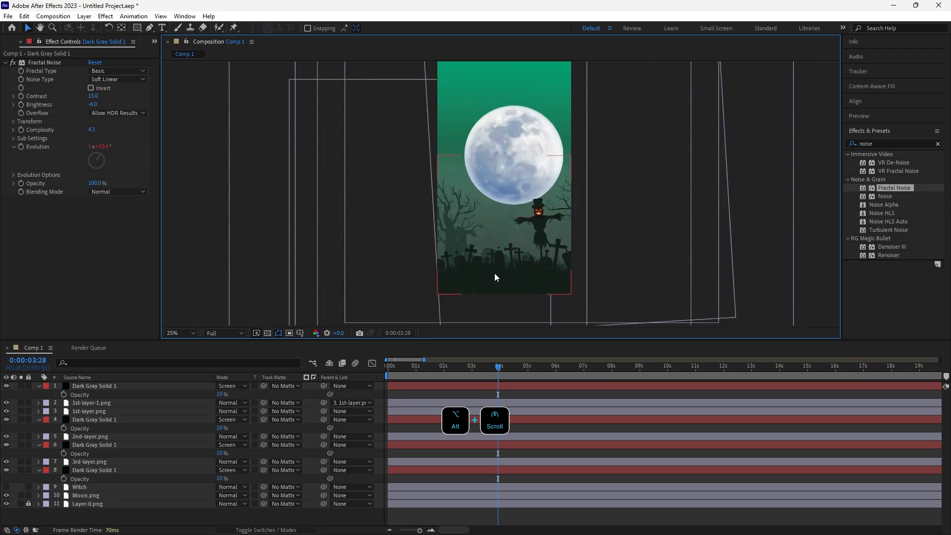
left_click(108, 387)
left_click(220, 395)
type("2")
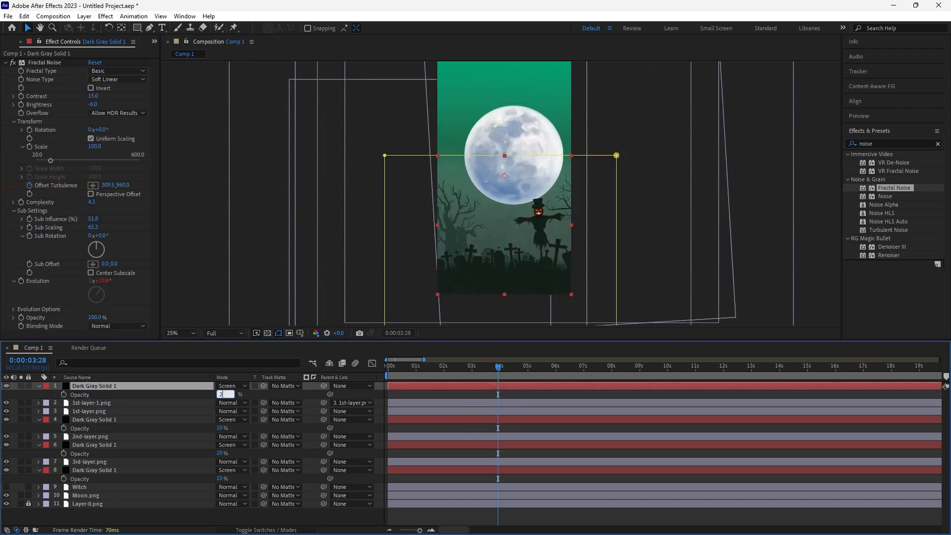
type("0")
key("Return")
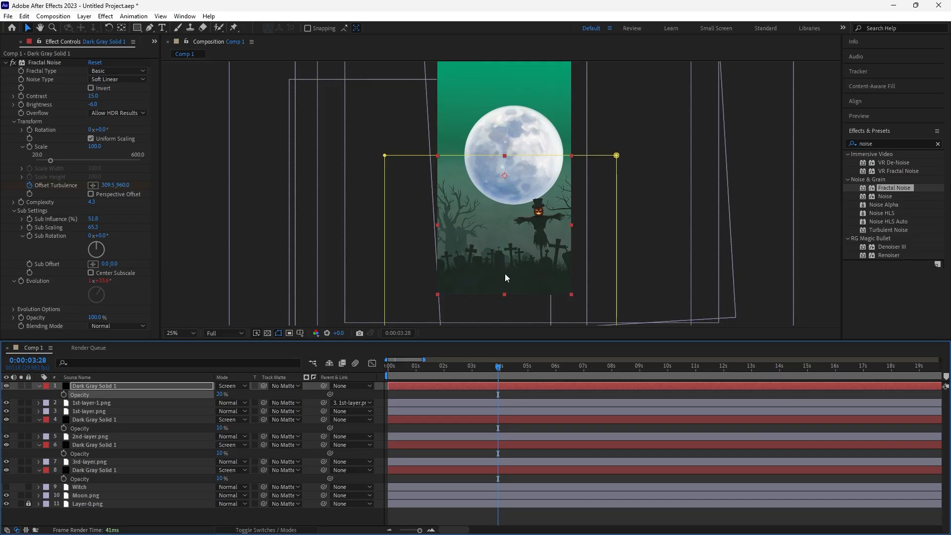
- Preview the composition from its first frame to check the fog, and return the playhead to the start
left_click_drag(503, 367, 289, 364)
left_click(215, 214)
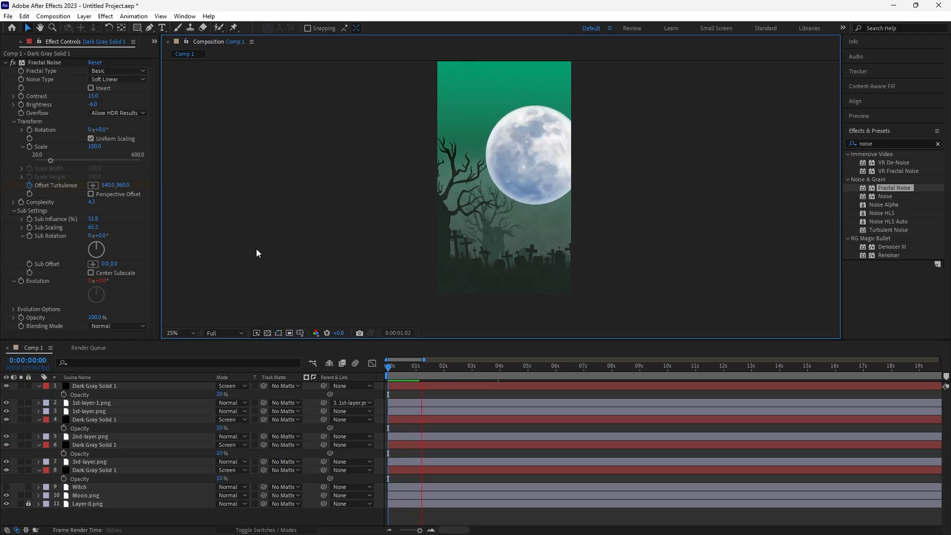
left_click_drag(422, 372, 311, 375)
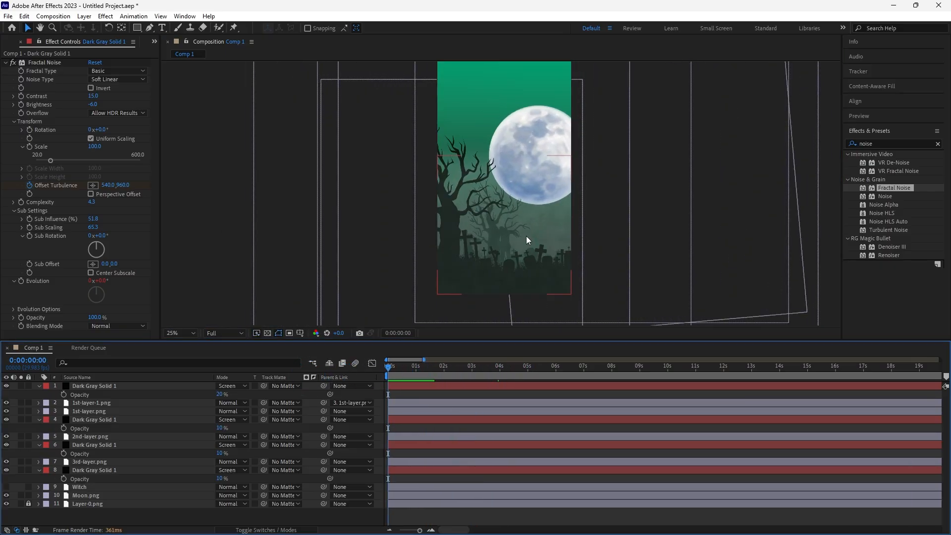
scroll(557, 231, "down", 2)
scroll(543, 193, "up", 1)
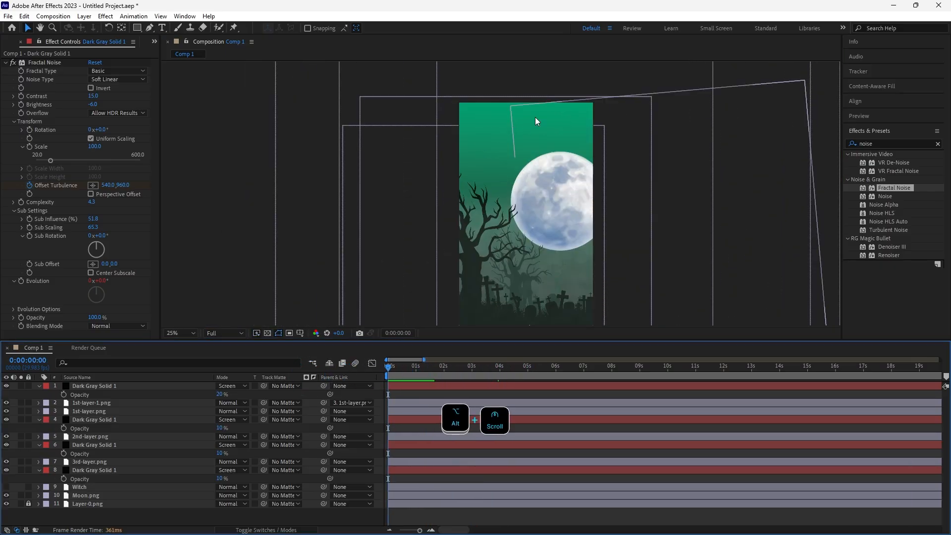
left_click(248, 139)
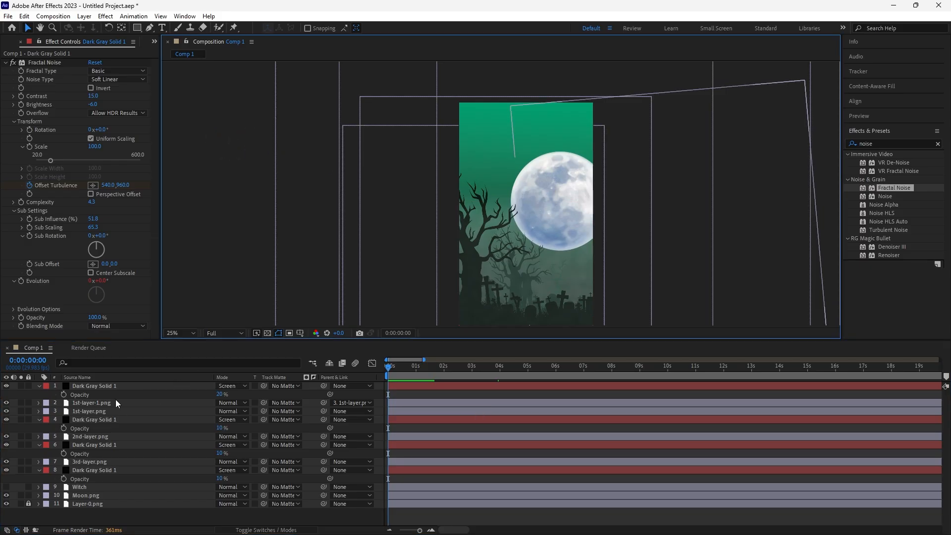
- Collapse the properties of the four fog layers and the Fractal Noise settings, and clear the layer selection
left_click(107, 386)
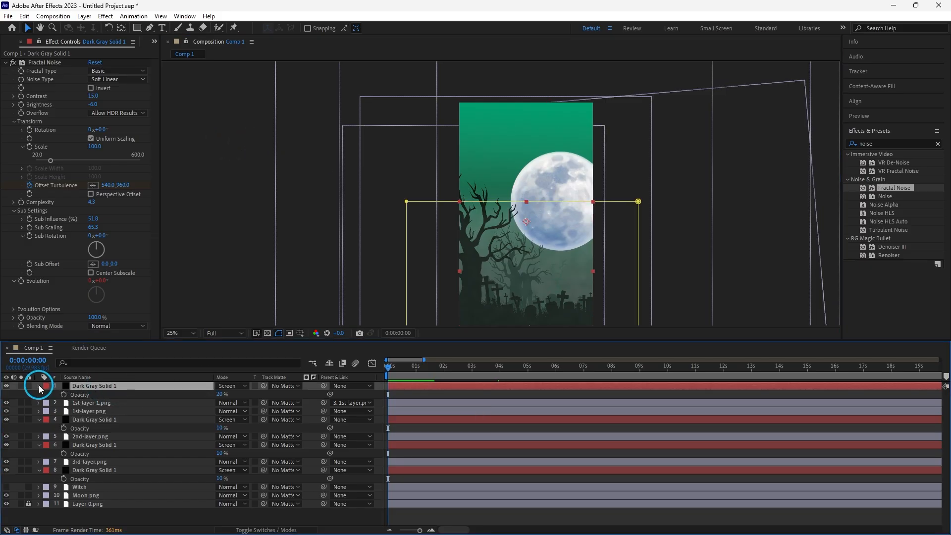
left_click(39, 386)
left_click(40, 410)
left_click(40, 429)
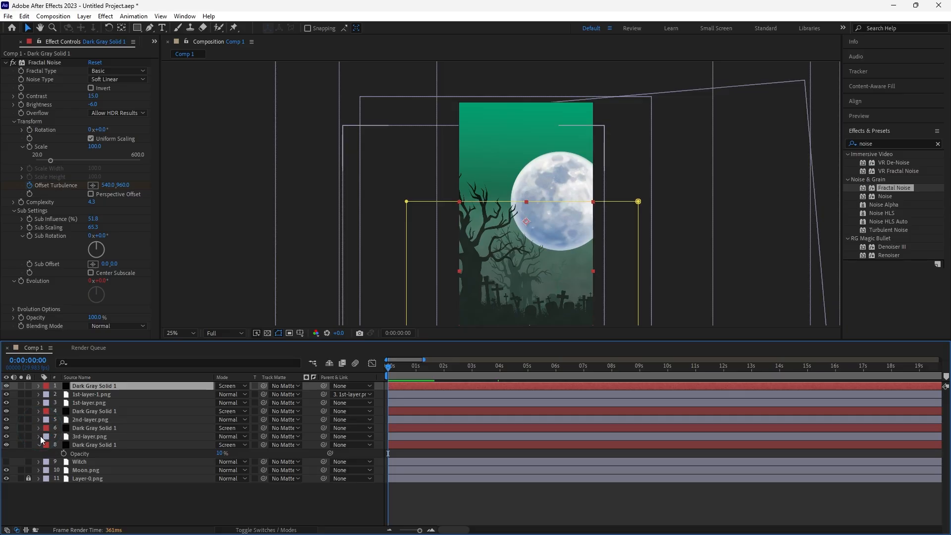
left_click(41, 445)
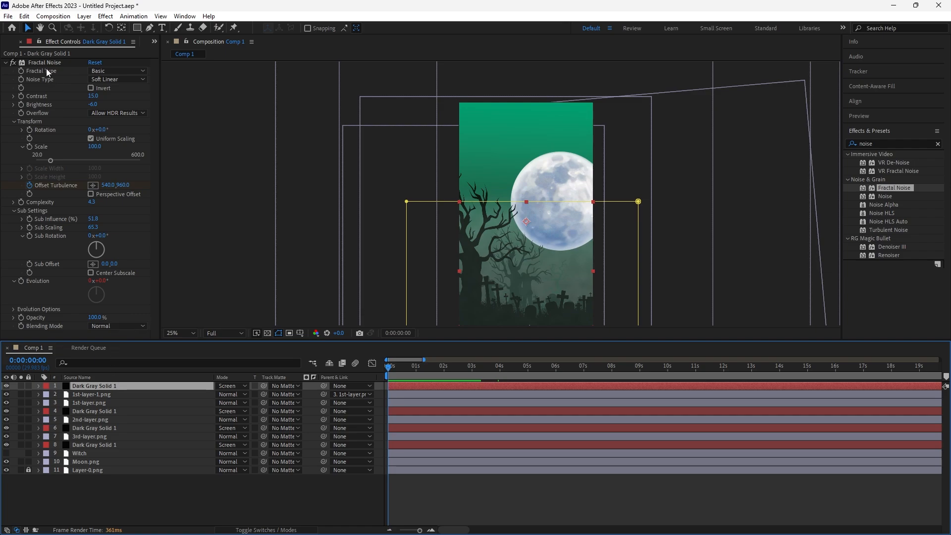
left_click(4, 62)
left_click(120, 386)
left_click(137, 510)
- Create a 1080 x 1920 px solid, place it between Moon.png and Layer-0.png, and apply Fractal Noise to it
left_click(83, 16)
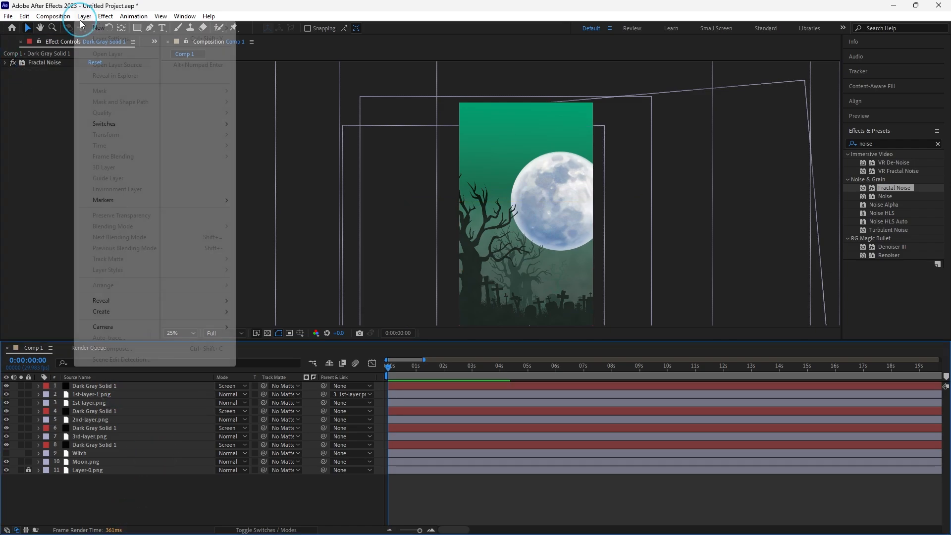
mouse_move(105, 29)
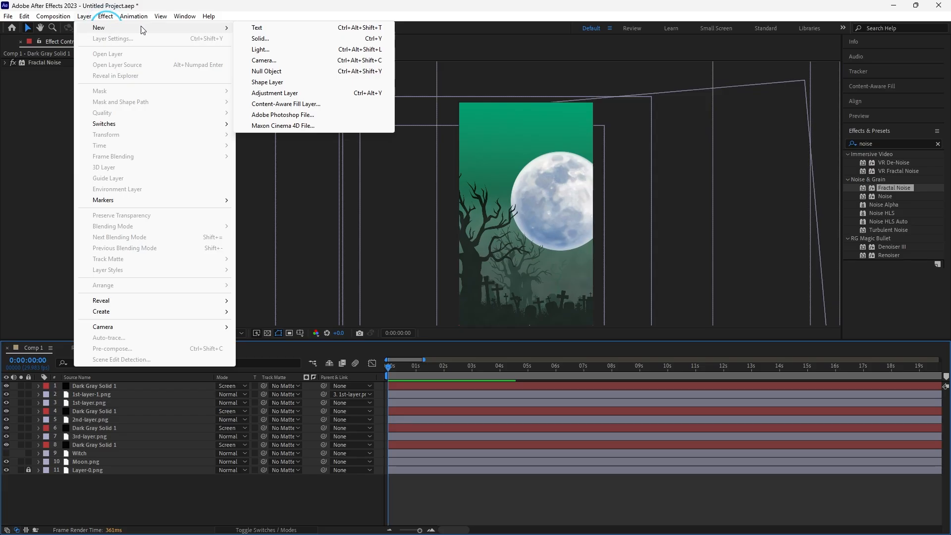
left_click(268, 39)
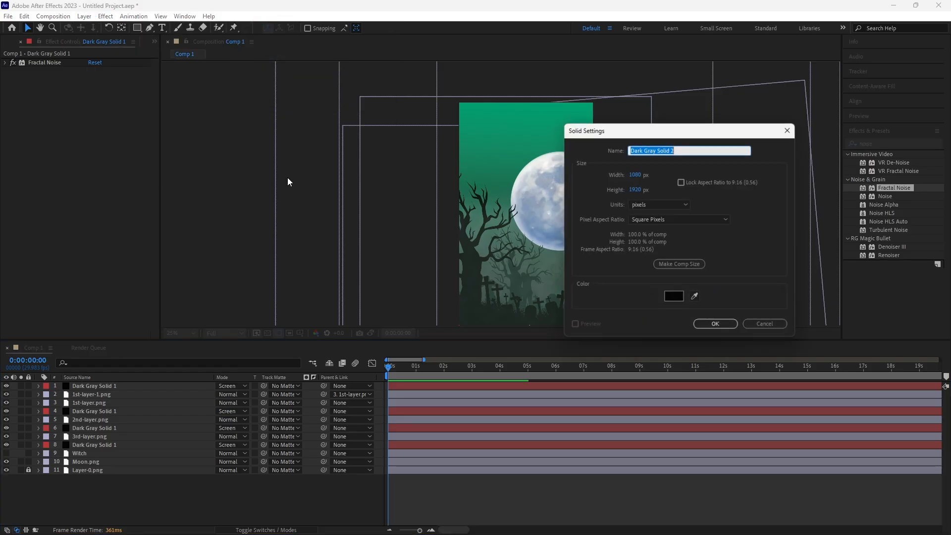
left_click(712, 320)
left_click_drag(132, 388, 151, 475)
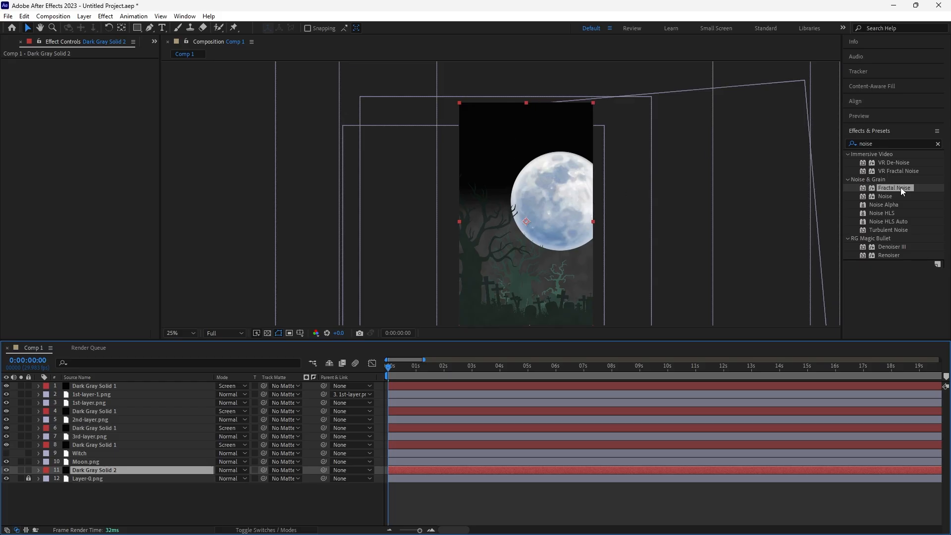
left_click_drag(901, 187, 92, 470)
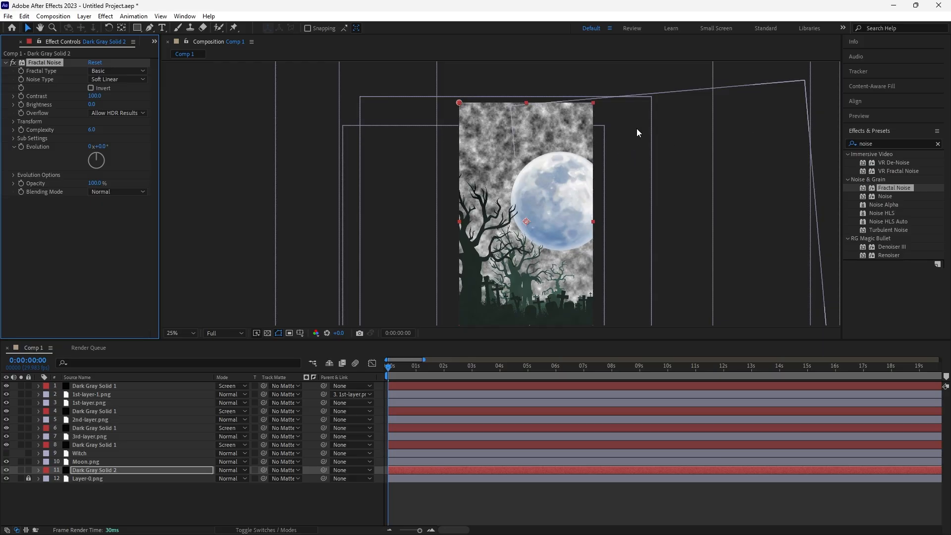
- Turn off Uniform Scaling in Dark Gray Solid 2's Fractal Noise and set Scale Width to 600 and Scale Height to about 100
left_click(14, 121)
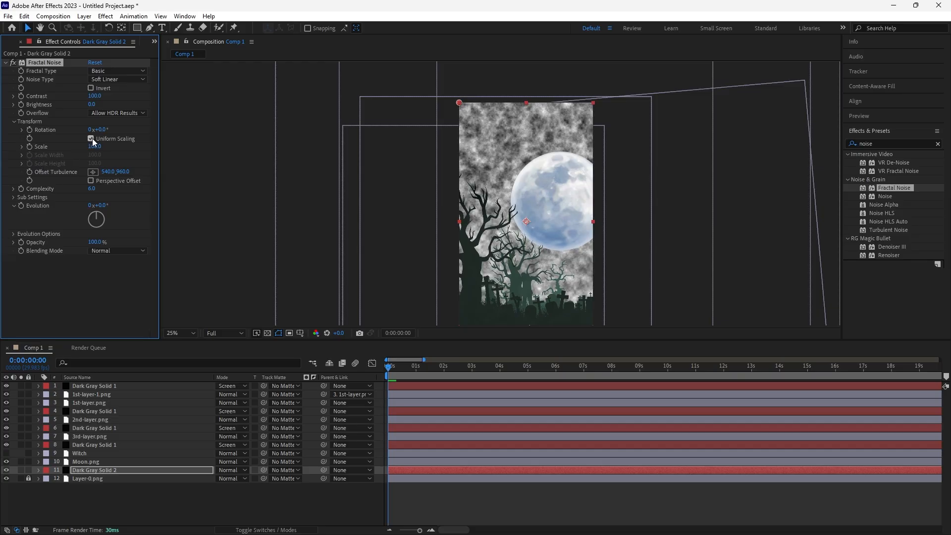
left_click(90, 140)
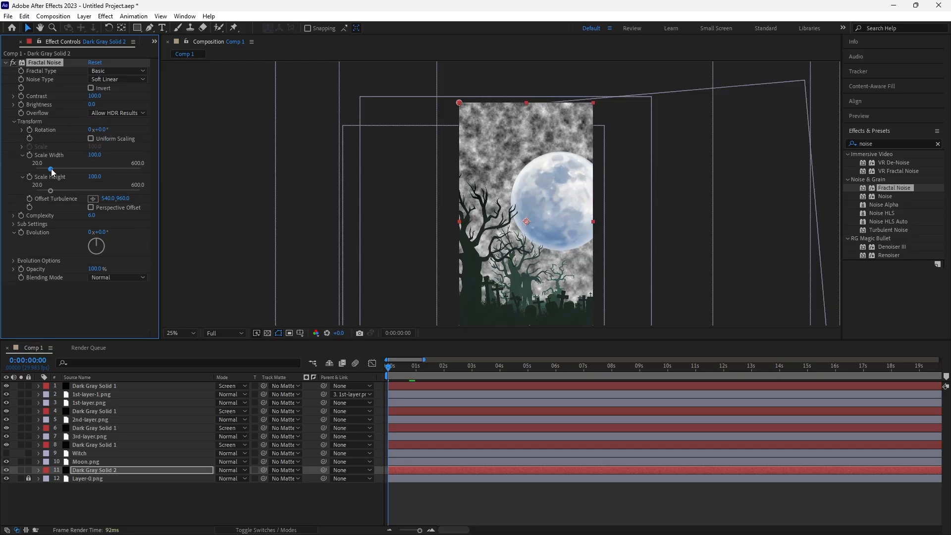
left_click_drag(51, 168, 138, 172)
key("ctrl+z")
left_click_drag(50, 169, 151, 173)
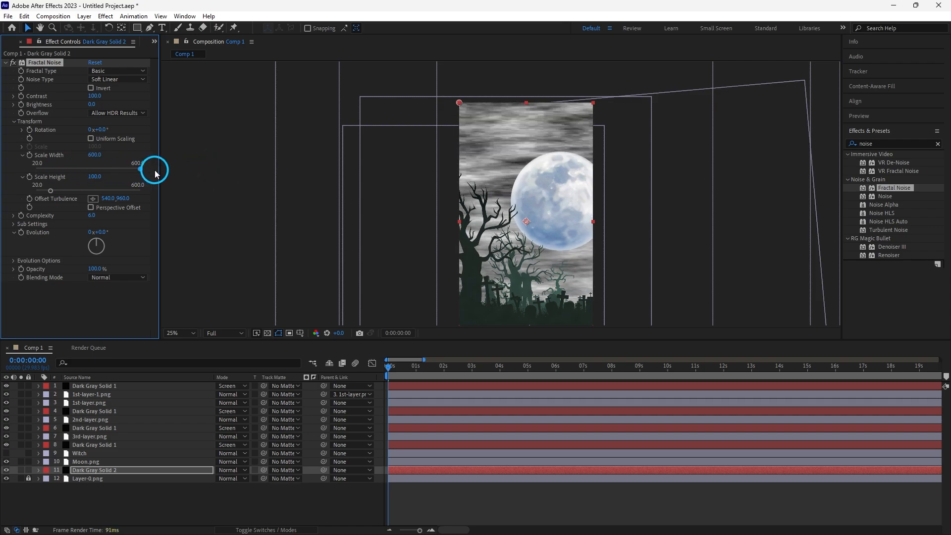
left_click_drag(52, 190, 50, 192)
- Set the Fractal Noise on Dark Gray Solid 2 to Contrast 381, Brightness 13 and Complexity 2.8
left_click_drag(95, 96, 196, 111)
mouse_move(97, 104)
left_mouse_down()
mouse_move(111, 101)
mouse_move(99, 104)
left_mouse_up()
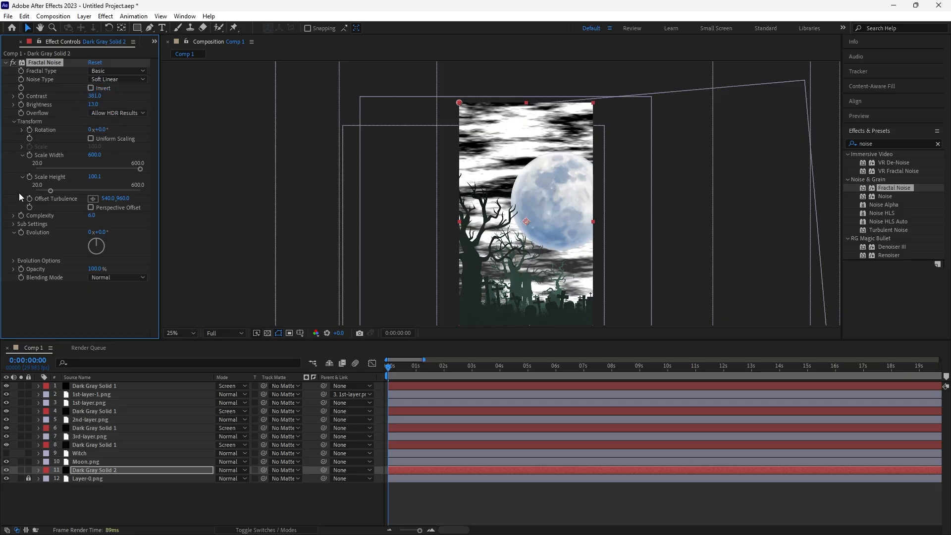
left_click_drag(87, 215, 2, 213)
left_click_drag(92, 215, 25, 215)
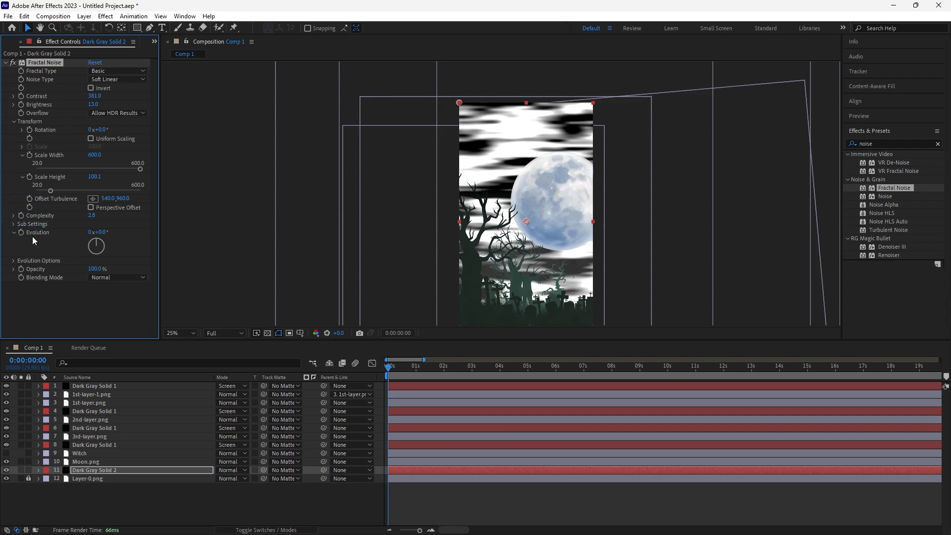
- Set the Sub Influence of Dark Gray Solid 2's Fractal Noise to 49.5%
left_click(13, 224)
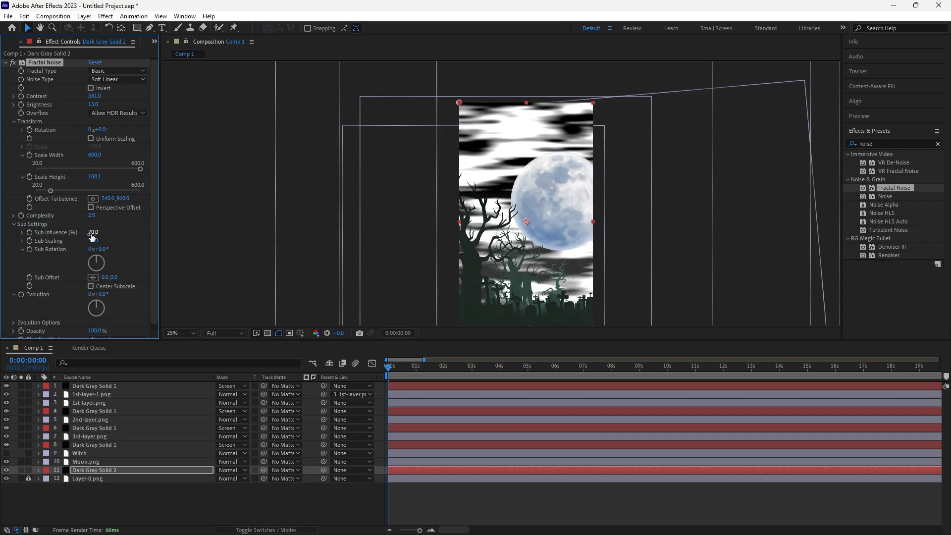
left_click_drag(94, 233, 17, 233)
left_click_drag(94, 231, 73, 231)
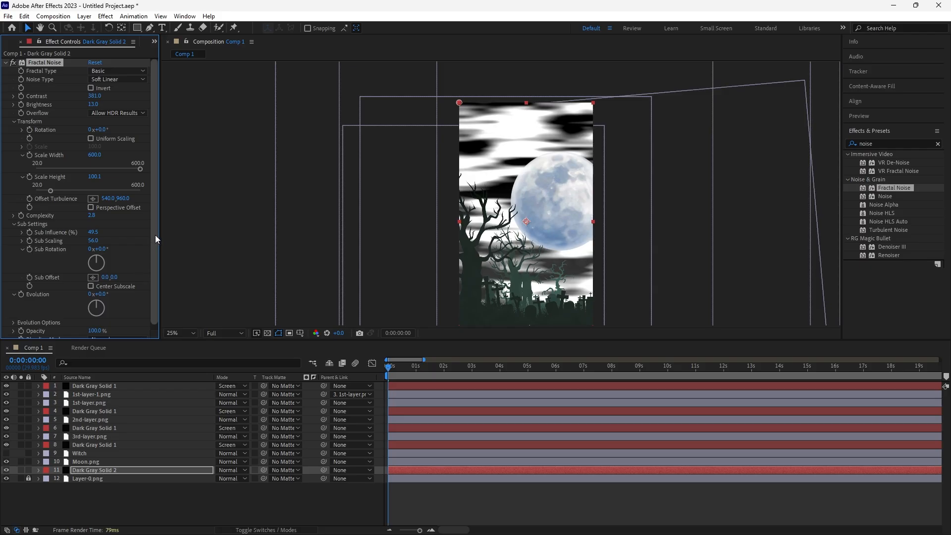
- Add the expression time*100 to the Evolution property of Dark Gray Solid 2's Fractal Noise
left_click_drag(154, 235, 154, 275)
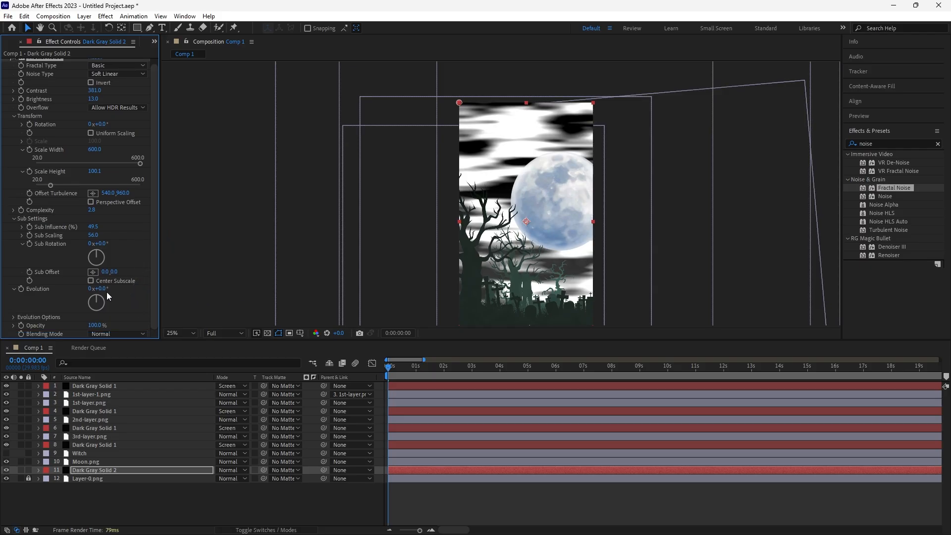
left_click(20, 288, "alt")
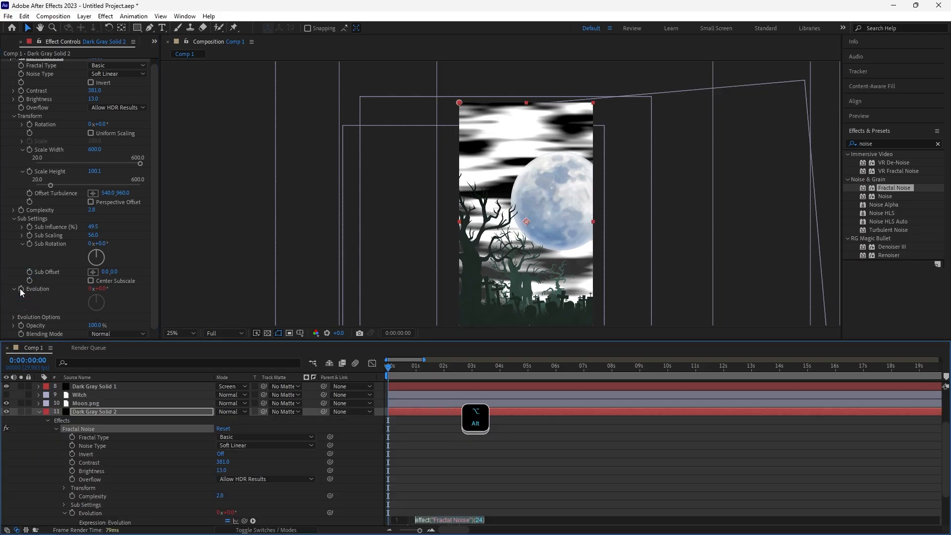
type("time")
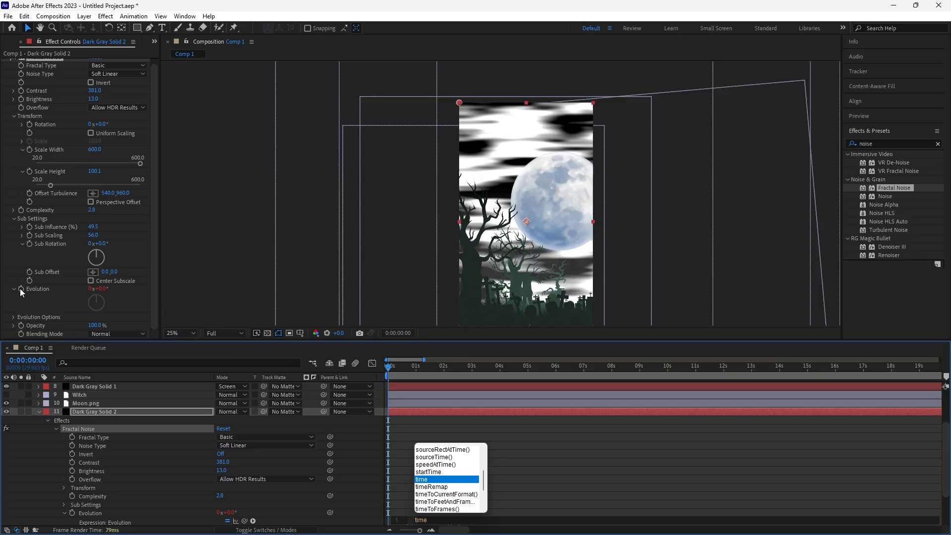
type("*")
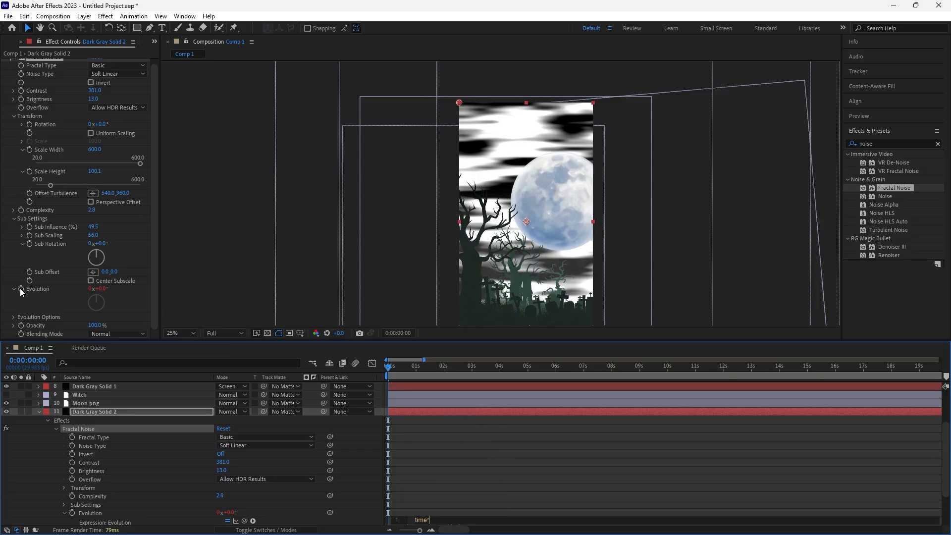
type("100")
left_click(227, 190)
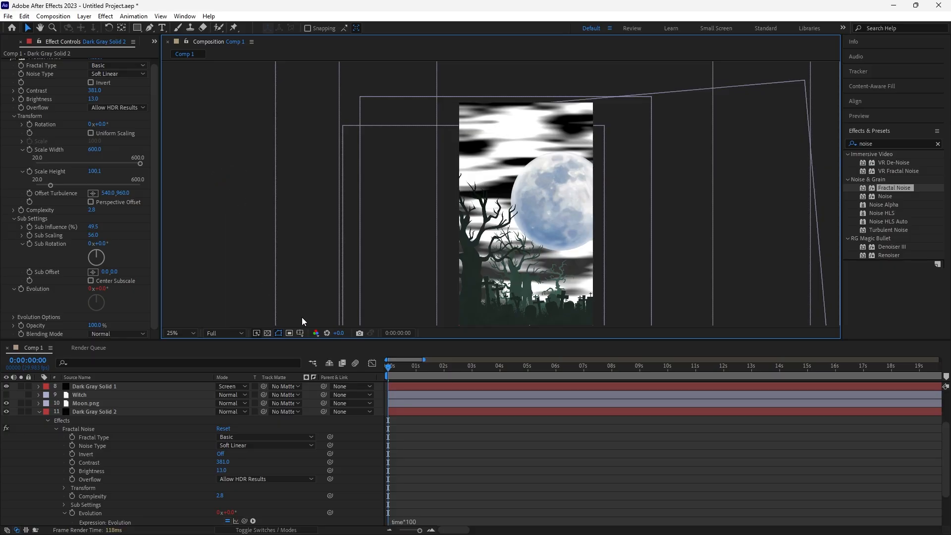
- Keyframe Dark Gray Solid 2's Offset Turbulence at 540, 960 on the first frame and 111, 960 at 0:00:10:03, and collapse the layer
scroll(57, 270, "up", 1)
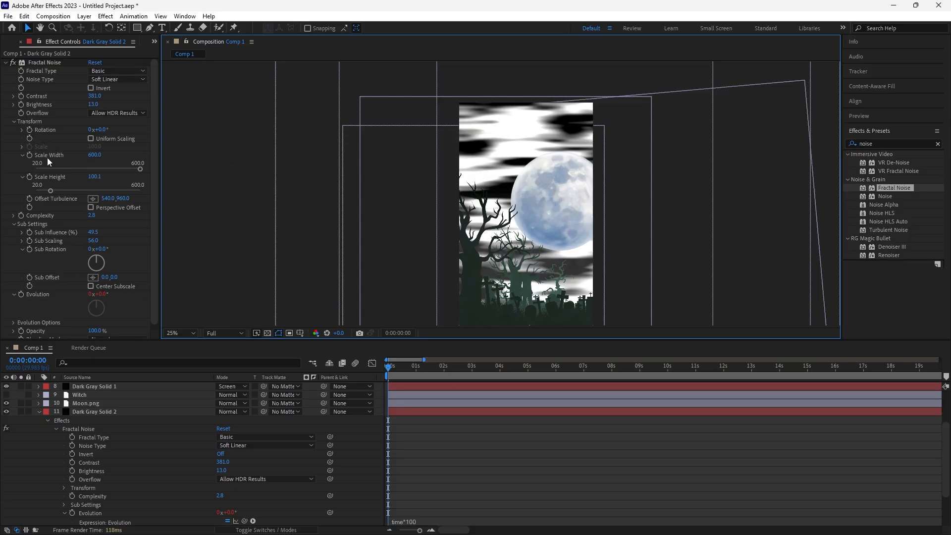
left_click(29, 198)
left_click_drag(388, 367, 670, 371)
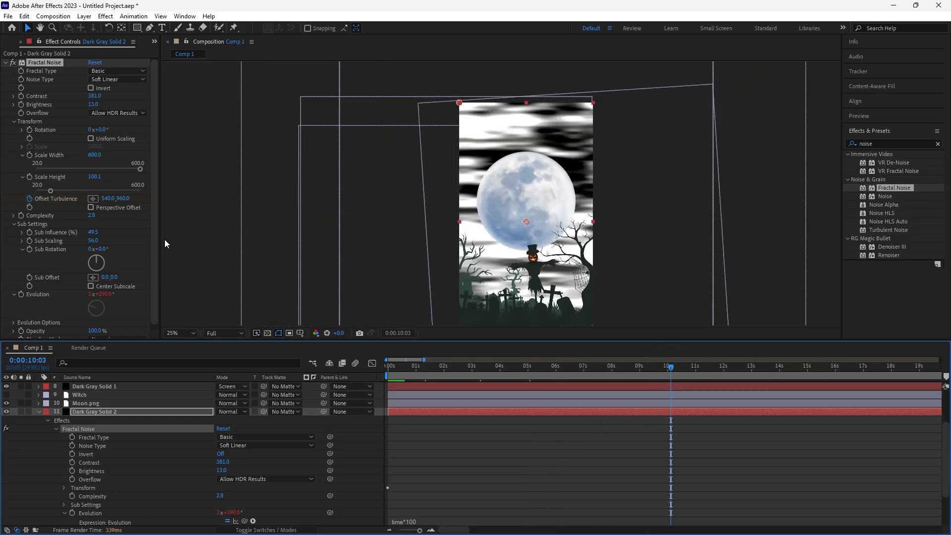
left_click_drag(104, 200, 55, 206)
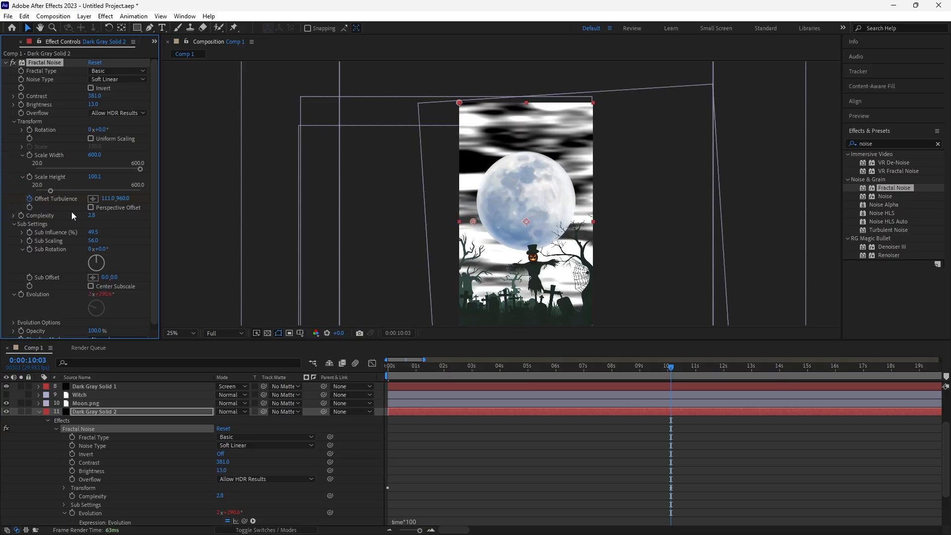
left_click(39, 413)
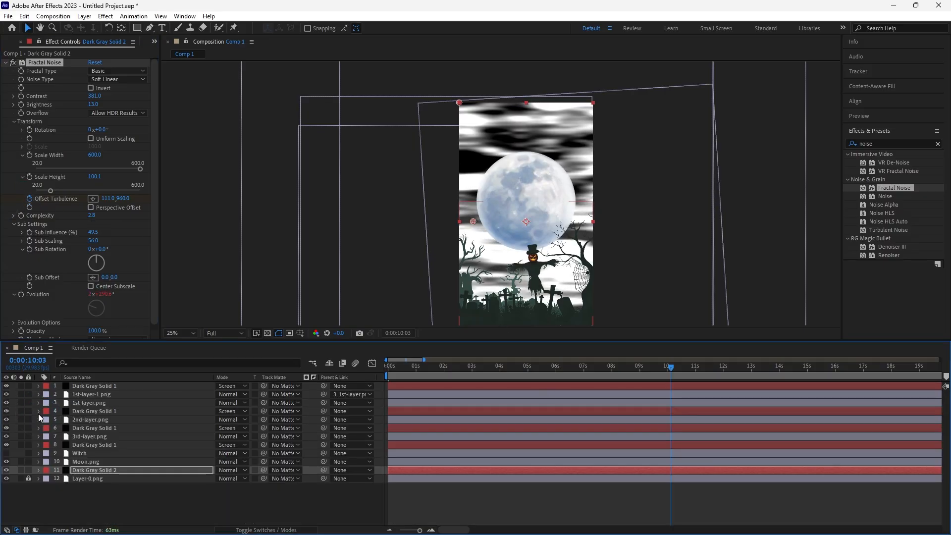
- Set Dark Gray Solid 2's blending mode to Screen and its opacity to 10%, and preview the clouds from the first frame
left_click(106, 470)
left_click(243, 470)
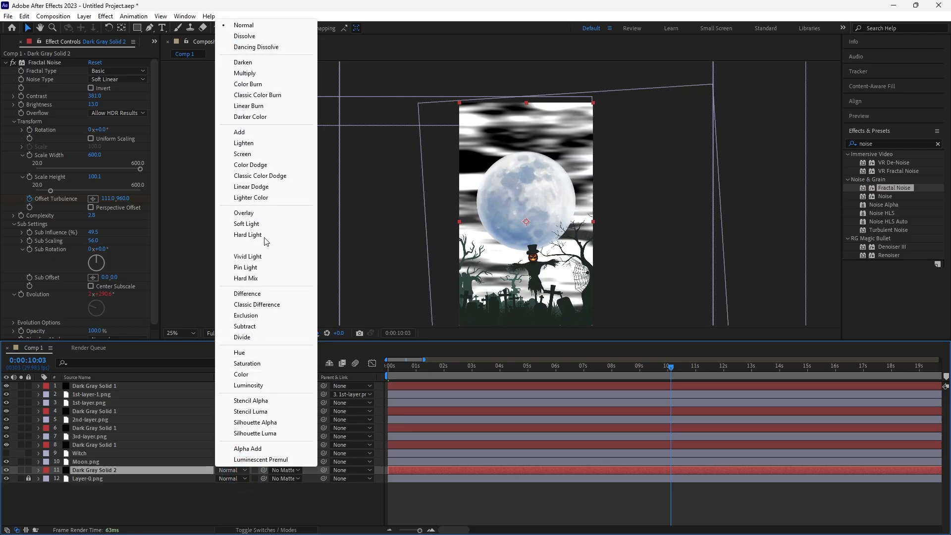
left_click(274, 153)
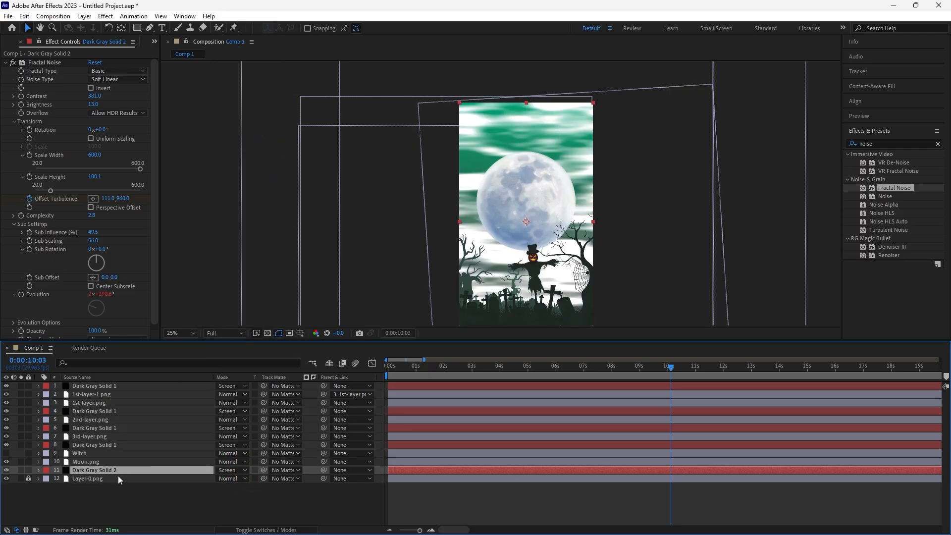
key("t")
left_click_drag(220, 478, 175, 478)
left_click_drag(657, 365, 265, 370)
key("space")
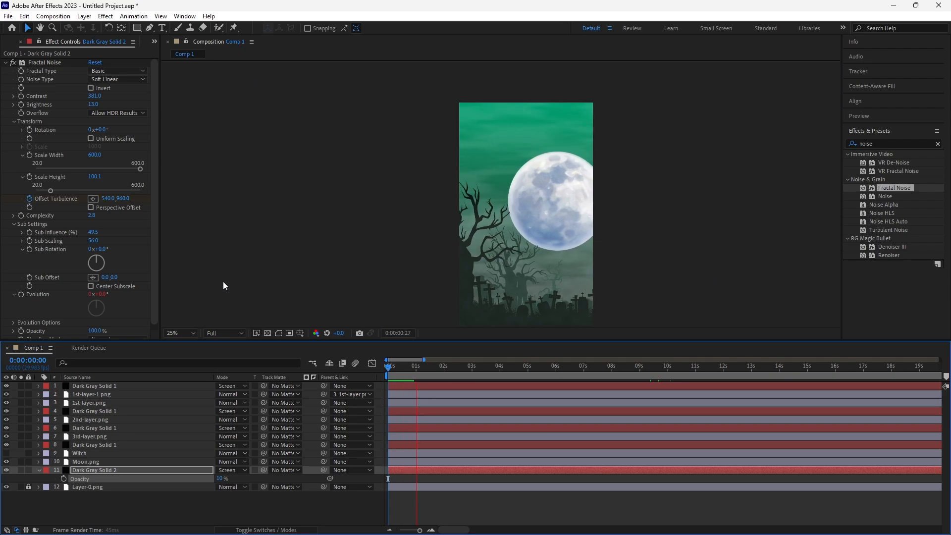
key("space")
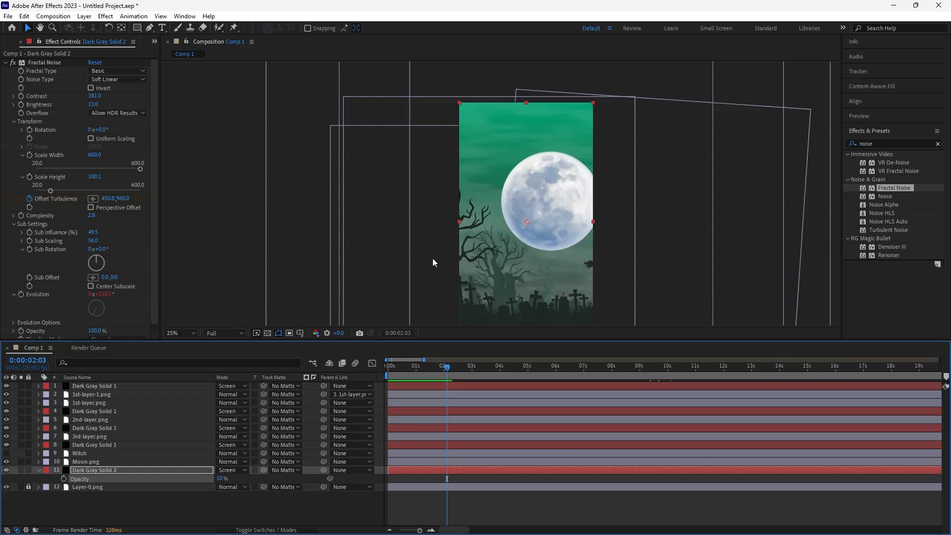
- Draw a rectangular mask over the upper sky on Dark Gray Solid 2 and feather it by 119 pixels
left_click(137, 28)
left_click_drag(374, 74, 665, 207)
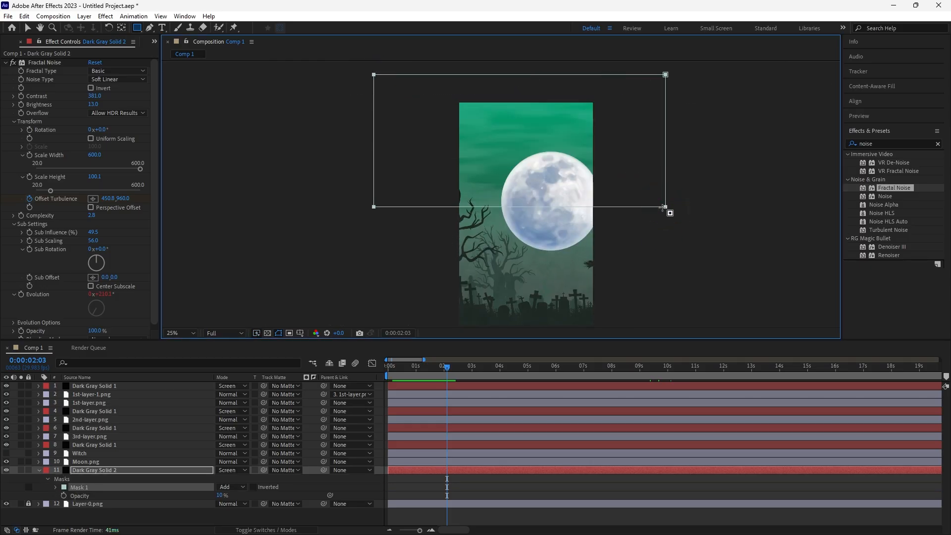
left_click(56, 487)
left_click_drag(230, 503, 294, 506)
key("v")
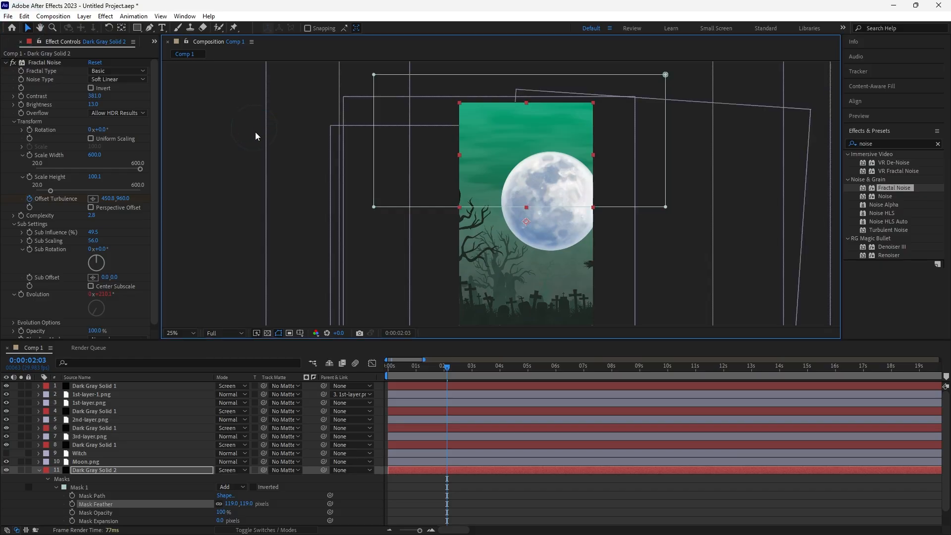
left_click(201, 149)
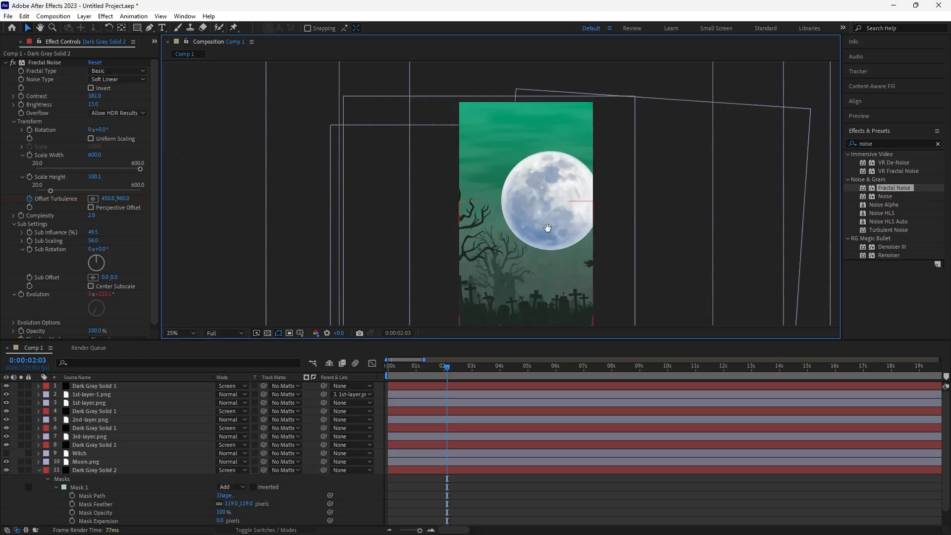
- Collapse the properties of all layers and preview the animation from the first frame
left_click_drag(548, 230, 533, 212)
left_click_drag(447, 369, 347, 367)
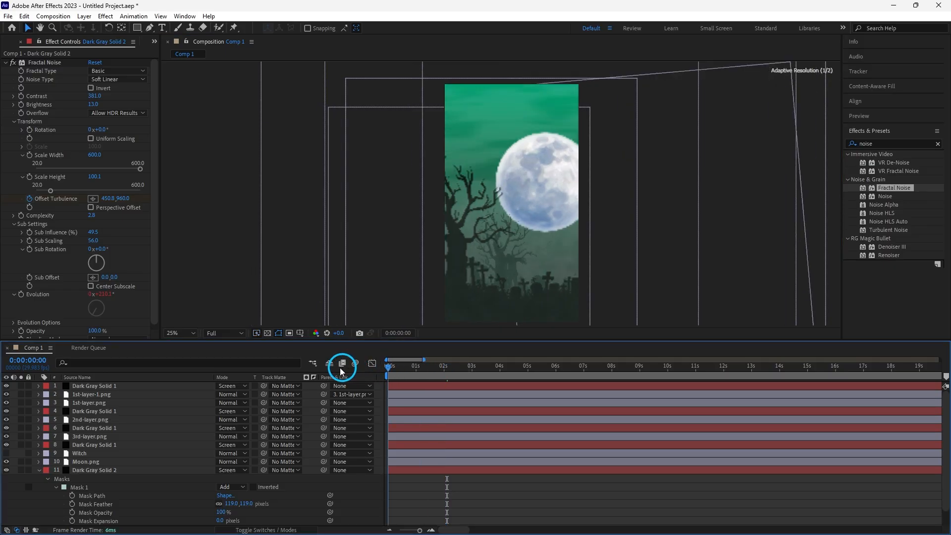
left_click(121, 412)
key("ctrl+a")
left_click(39, 469)
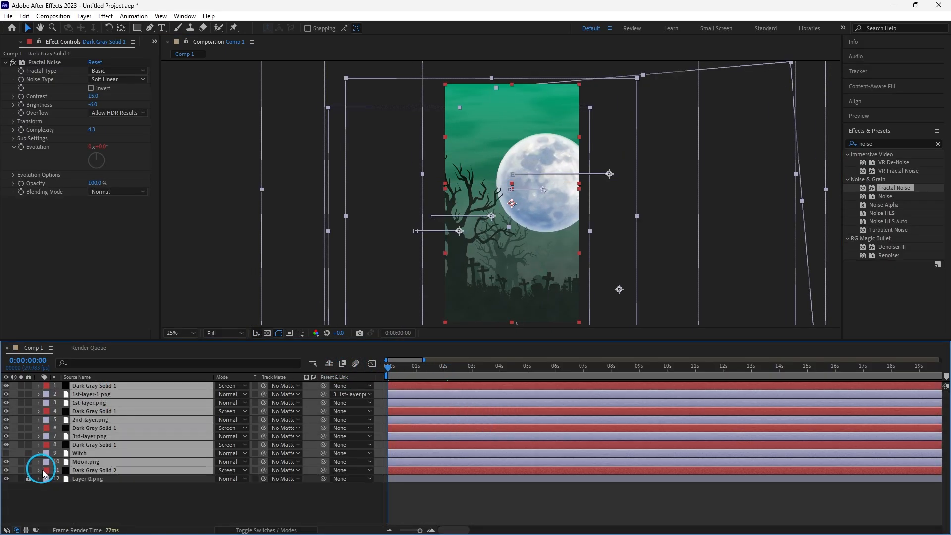
left_click(91, 505)
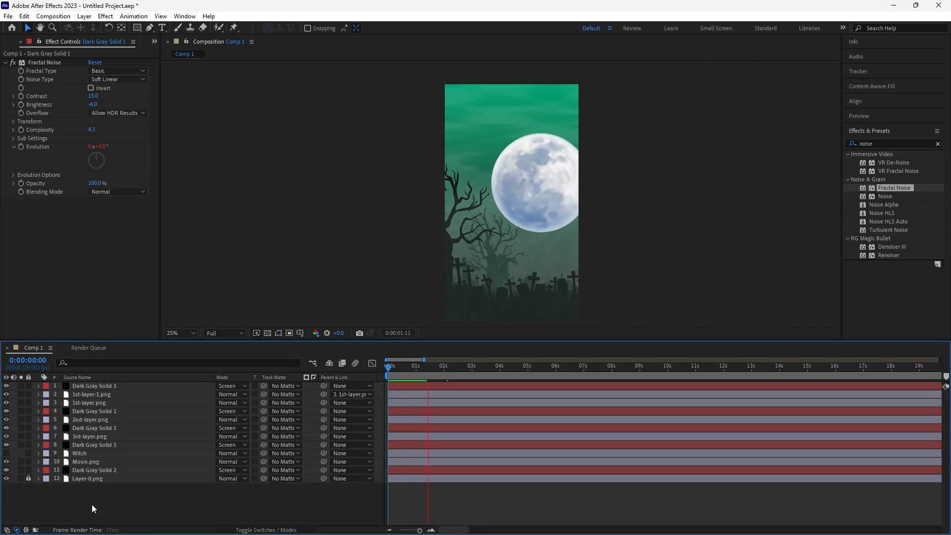
left_click_drag(501, 368, 419, 372)
key("space")
key("space")
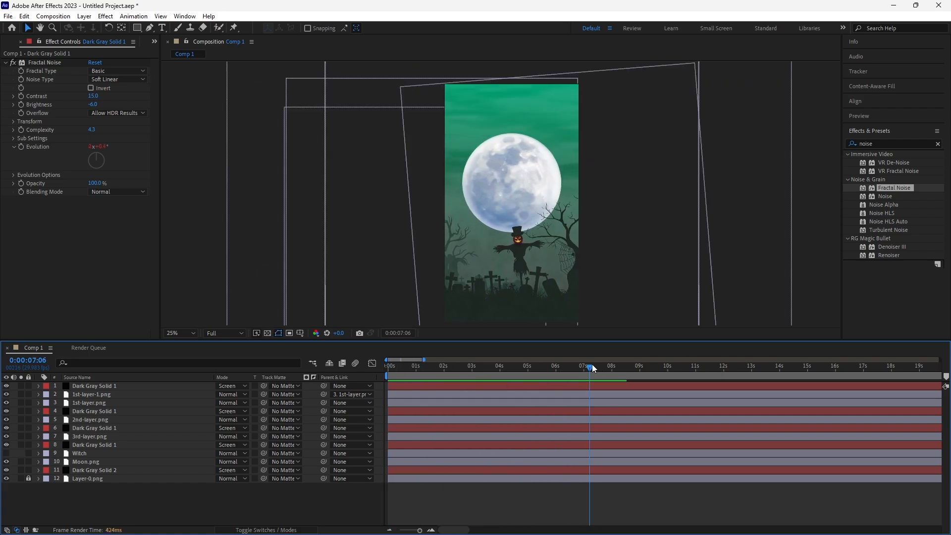
- Move the closing Offset Turbulence keyframes of all the solid layers to just before 12 seconds and collapse the layers
mouse_move(592, 364)
left_mouse_down()
mouse_move(572, 370)
mouse_move(581, 370)
left_mouse_up()
left_click_drag(105, 492, 198, 337)
key("u")
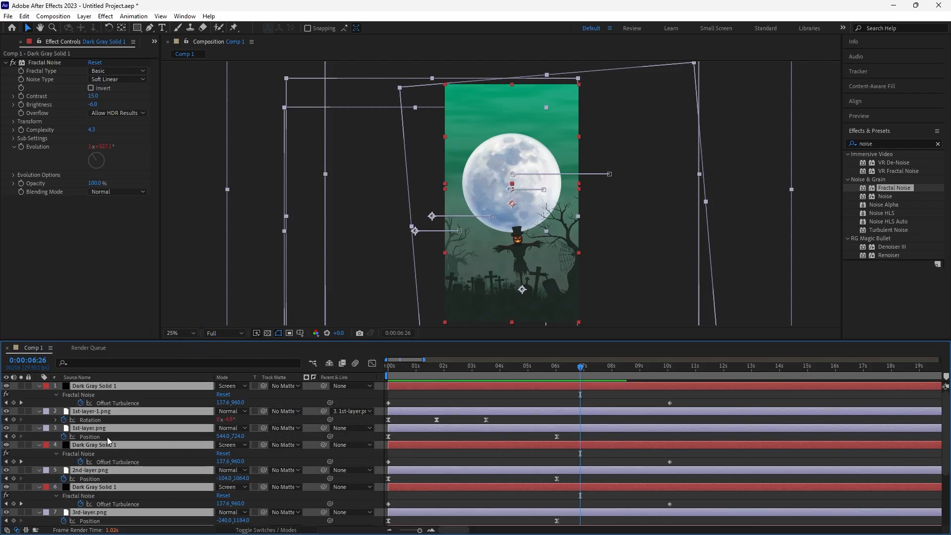
left_click(486, 434)
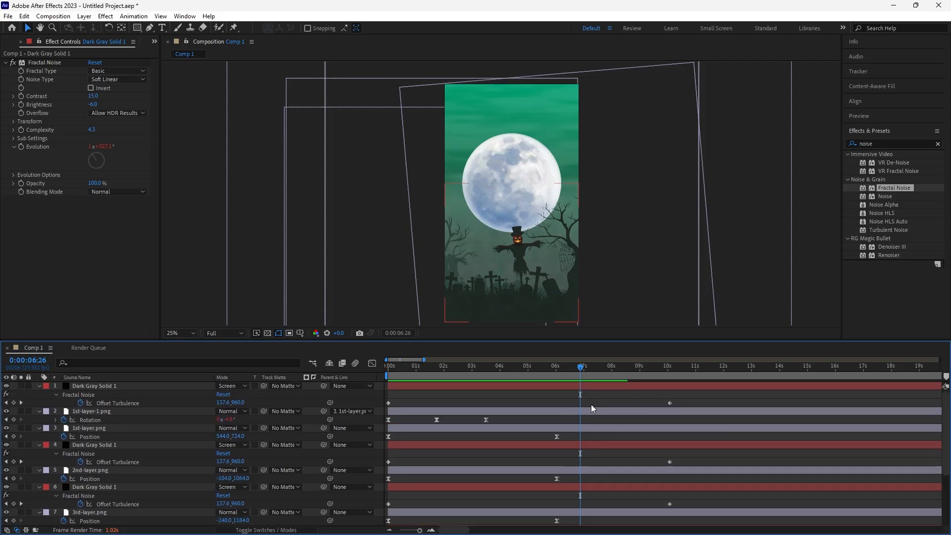
scroll(485, 413, "down", 3)
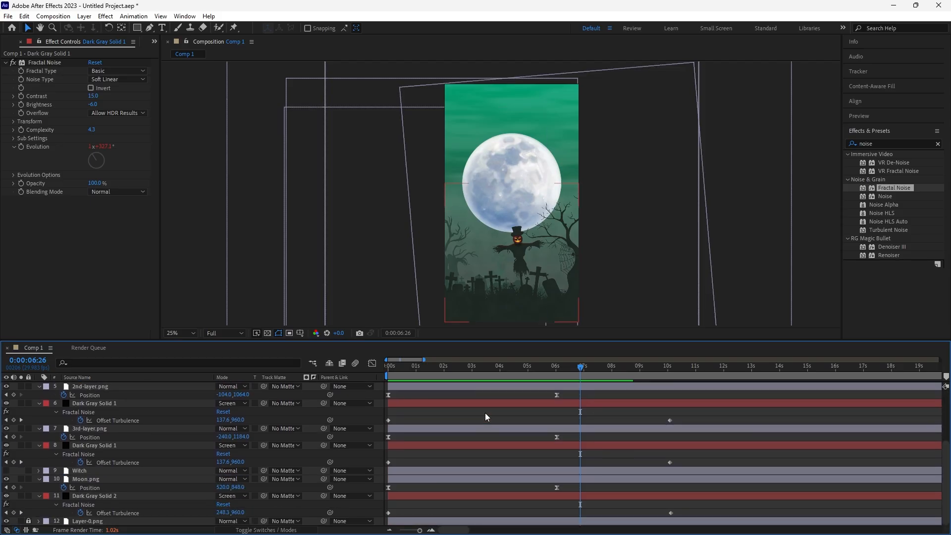
left_click(101, 497)
left_click_drag(664, 513, 697, 356)
left_click_drag(670, 403, 722, 403)
left_click_drag(597, 367, 612, 387)
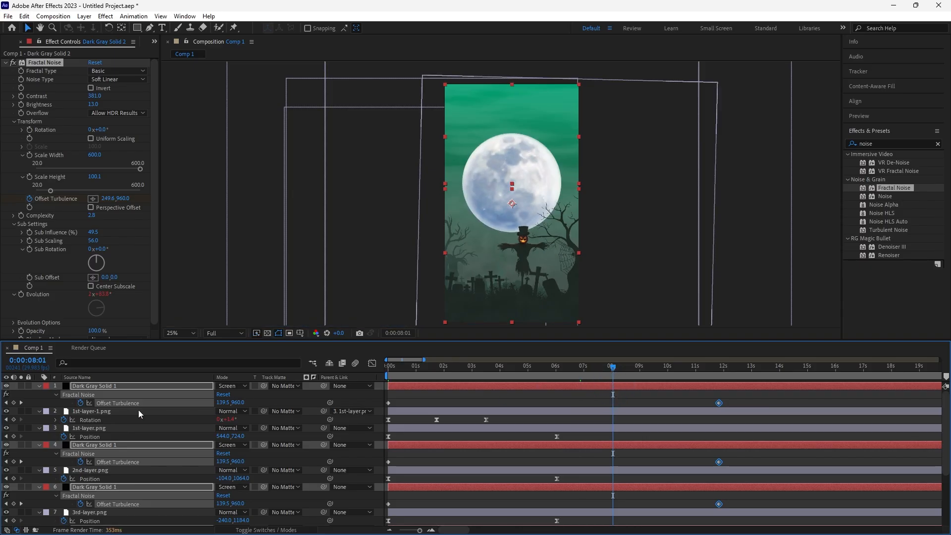
left_click(40, 388)
key("ctrl+a")
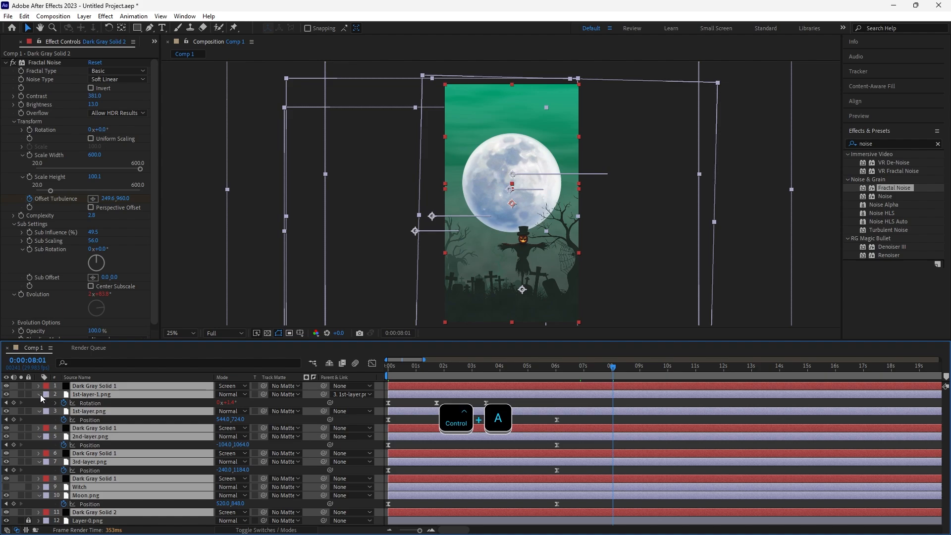
left_click(40, 394)
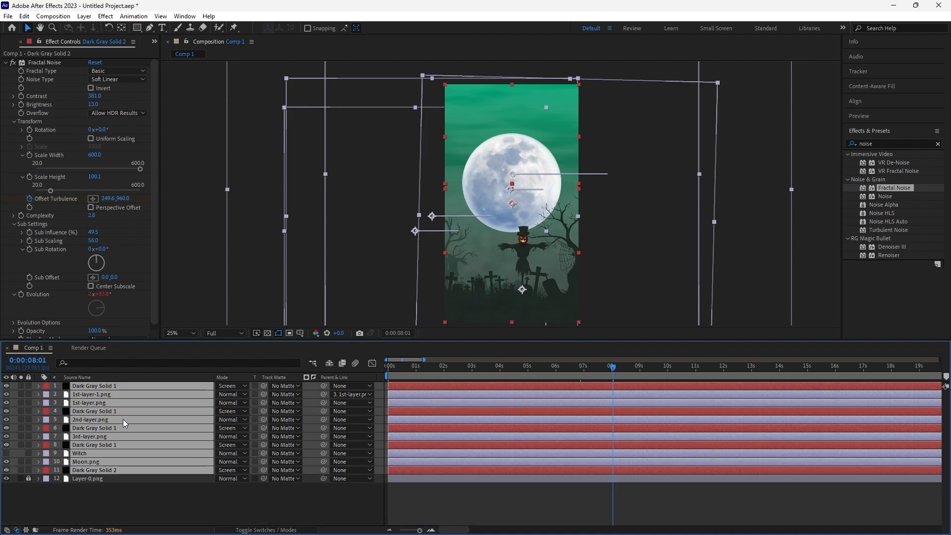
- Unlock Layer-0.png and pre-compose all layers, moving all attributes into the new composition
left_click(28, 480)
left_click_drag(76, 508, 225, 349)
right_click(152, 409)
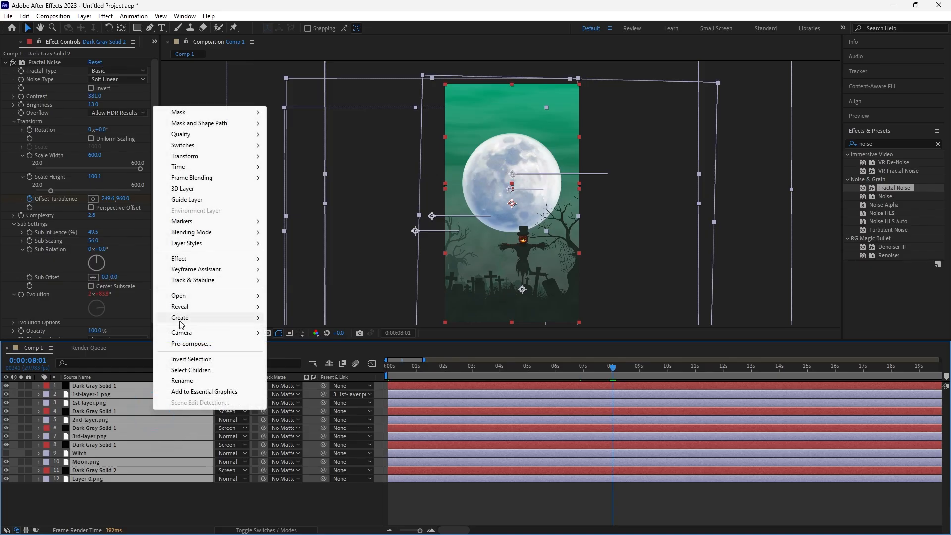
left_click(198, 346)
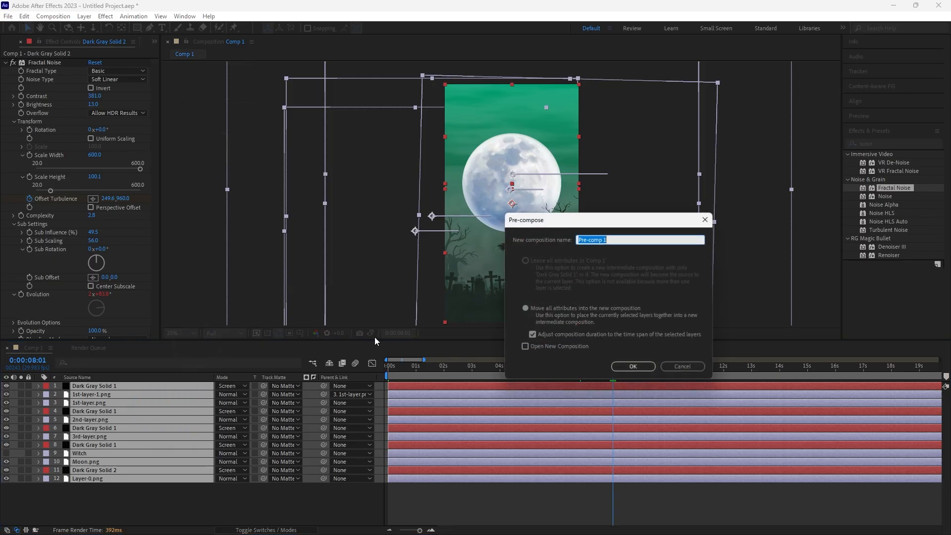
left_click(634, 367)
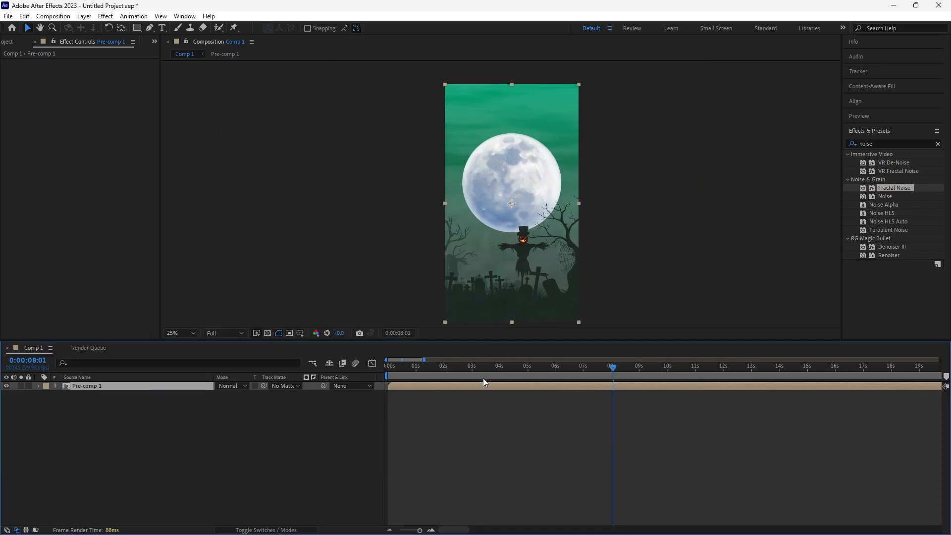
- Keyframe the pre-composed layer's Scale from 100% on the first frame to slightly larger at 0:00:08:01, and preview the zoom
key("s")
left_click(63, 395)
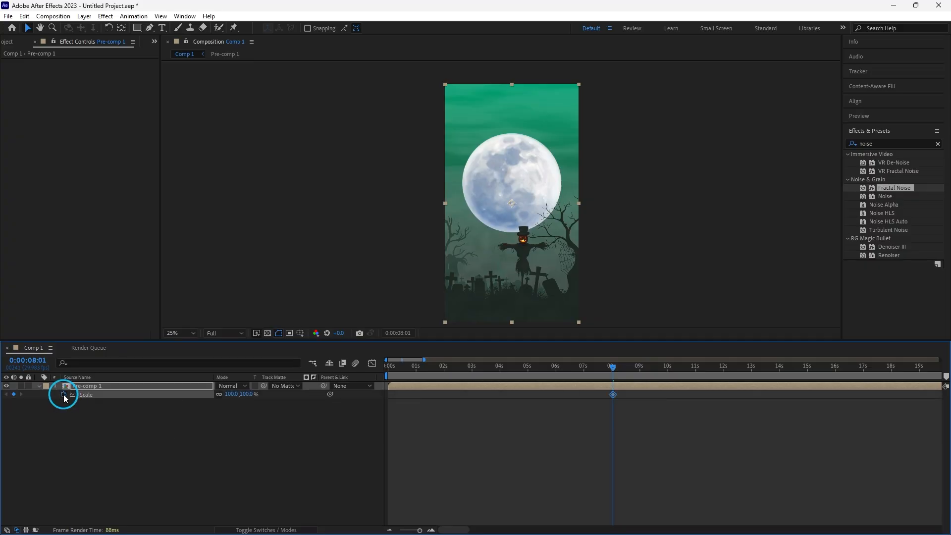
left_click_drag(613, 368, 310, 356)
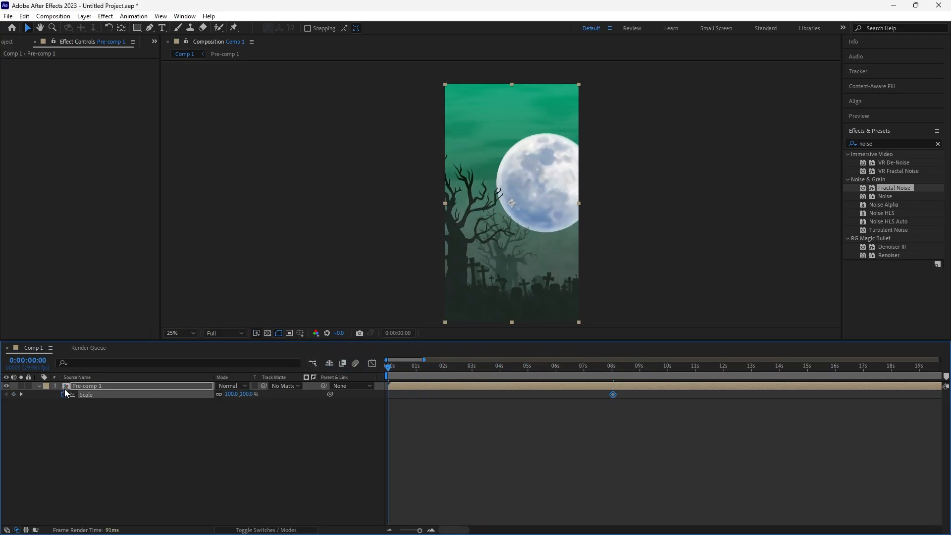
left_click_drag(390, 372, 613, 380)
left_click_drag(231, 394, 236, 394)
left_click_drag(611, 367, 243, 375)
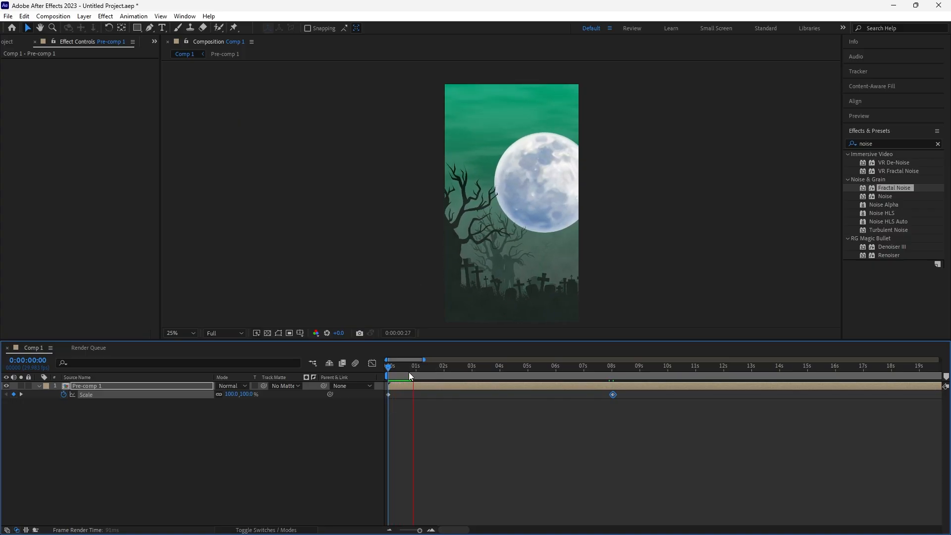
left_click_drag(409, 371, 294, 405)
left_click(220, 442)
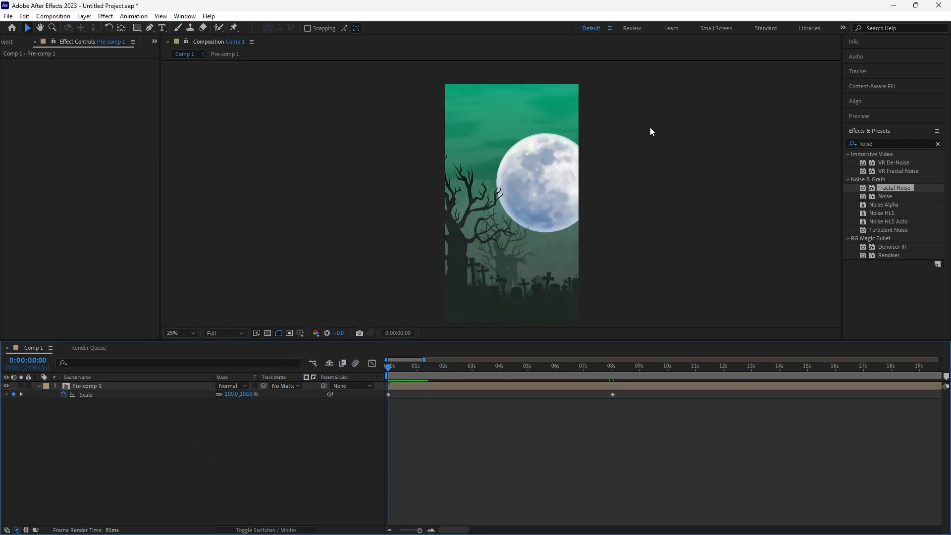
- Open the pre-composition and apply the Stylize Glow effect to Moon.png
double_click(97, 386)
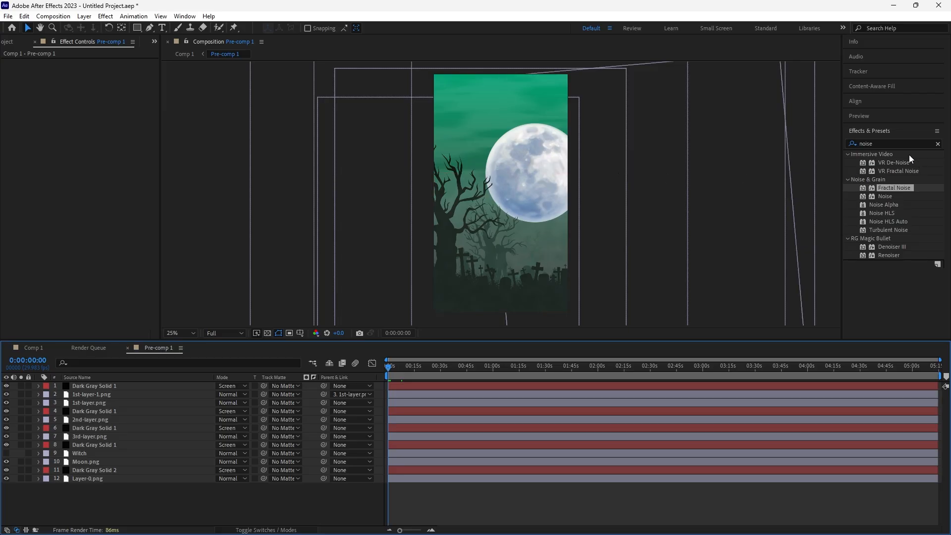
left_click(898, 144)
type("glow")
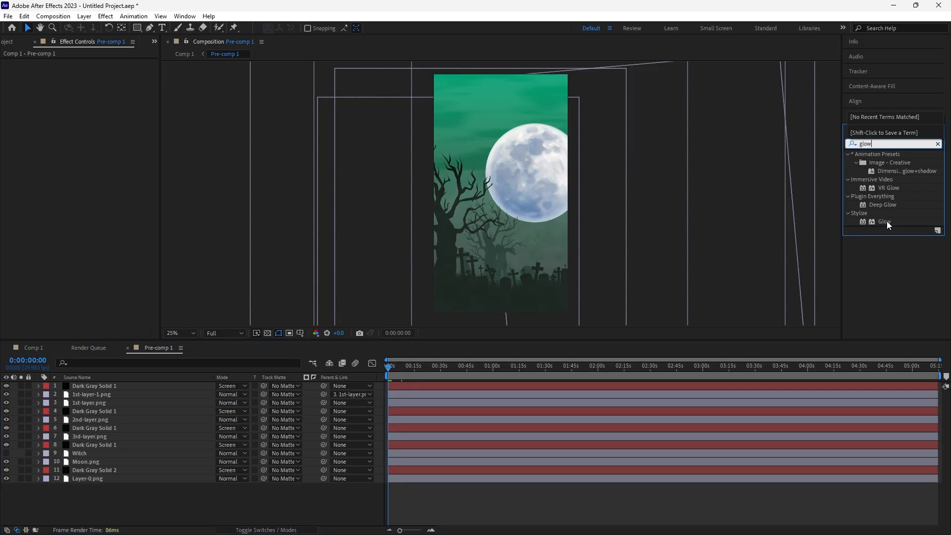
left_click_drag(887, 221, 129, 466)
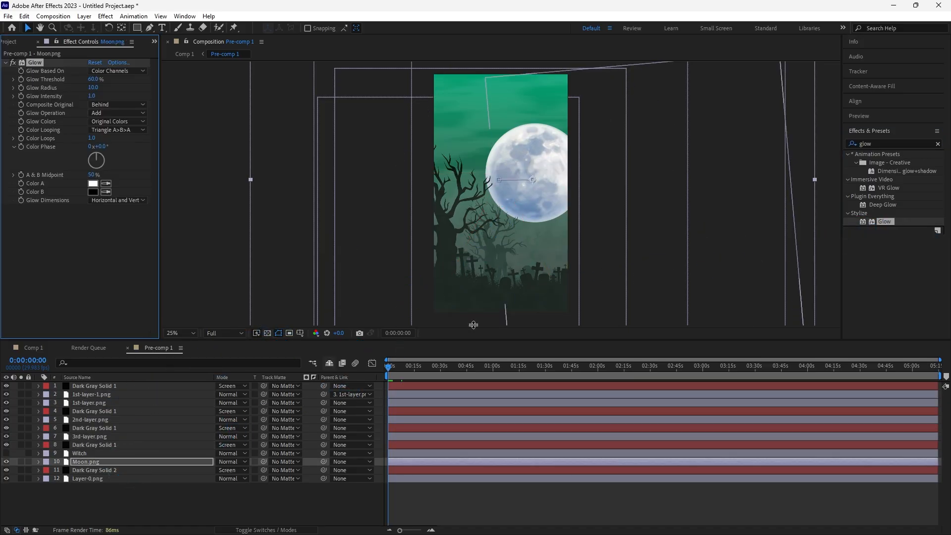
- Apply the Wiggle - position preset to the Witch layer and turn on the layer's visibility
left_click(938, 144)
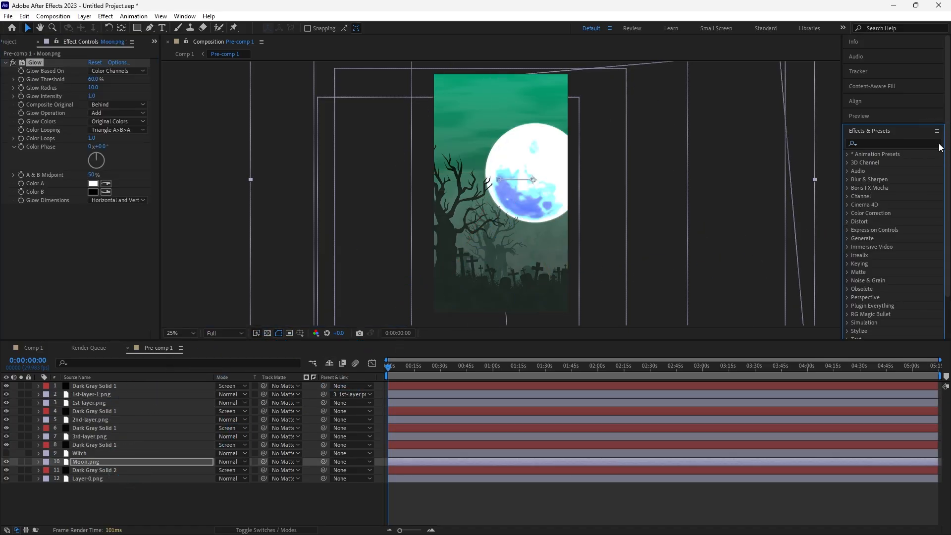
left_click(884, 143)
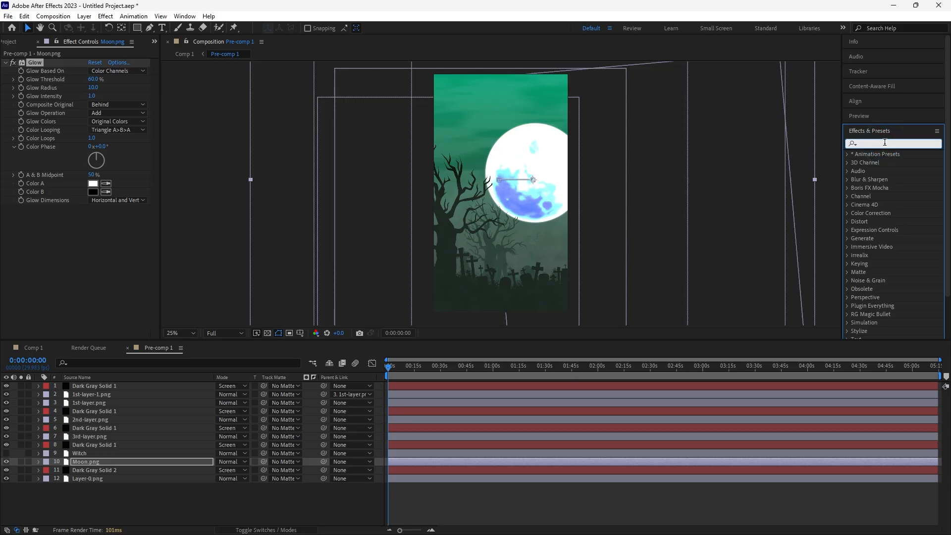
type("wiggle")
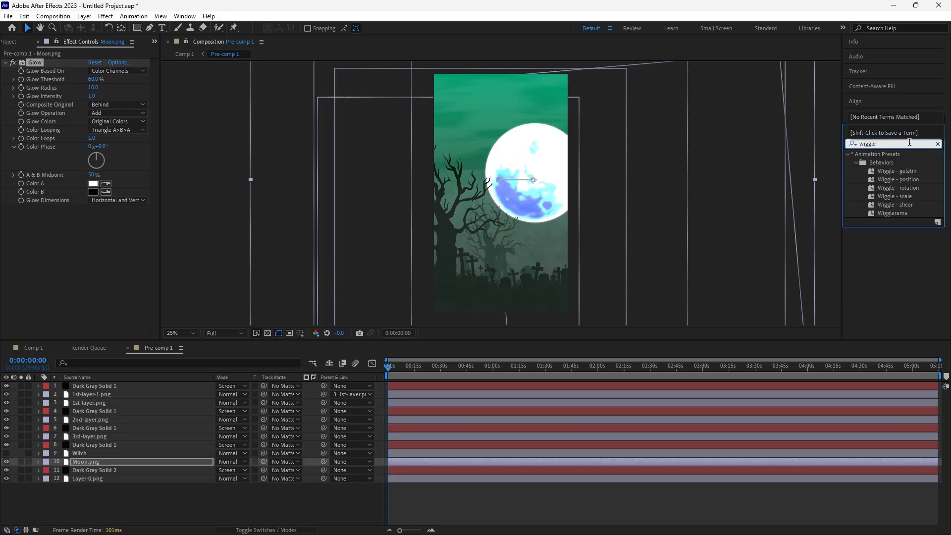
left_click(914, 183)
left_click_drag(910, 184, 110, 456)
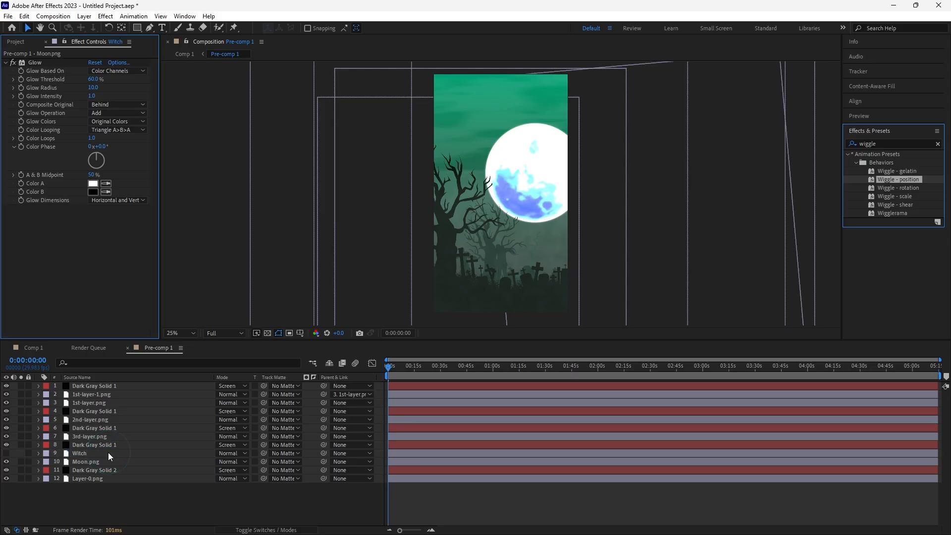
left_click(5, 454)
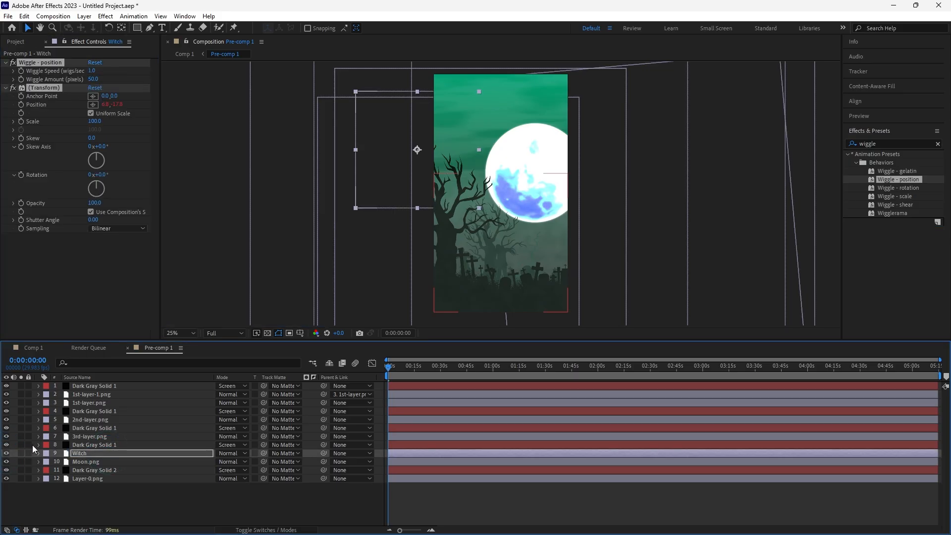
- Set the Glow on Moon.png to a radius of 319 and an intensity of 0.4
left_click(94, 462)
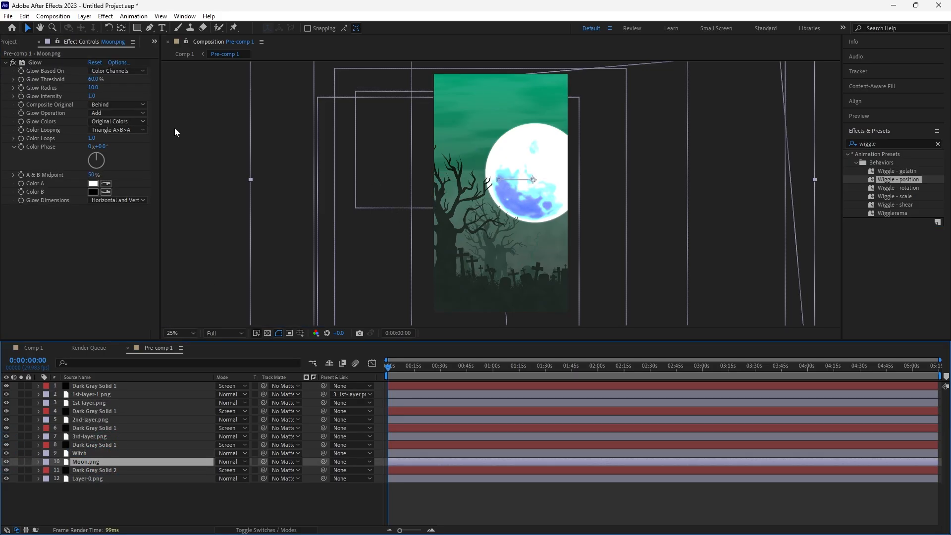
left_click_drag(95, 89, 249, 87)
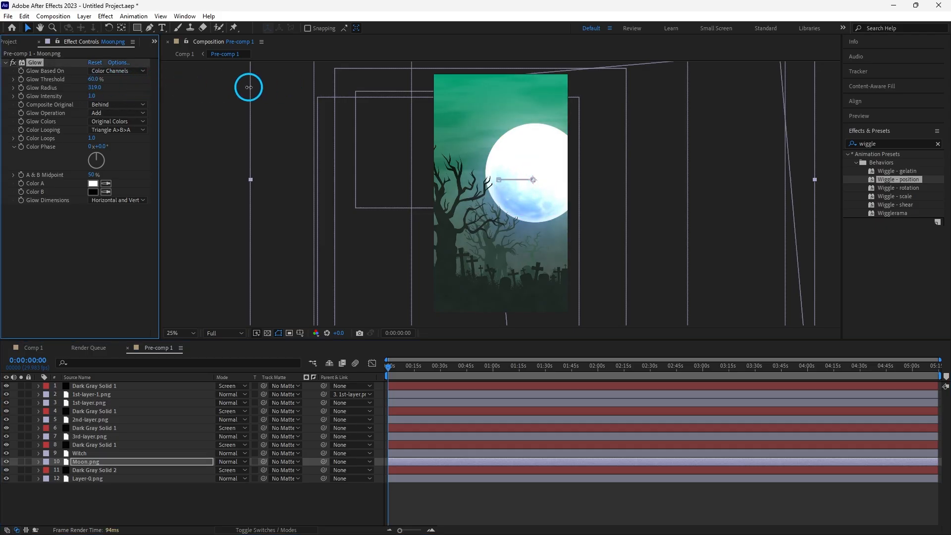
left_click_drag(92, 95, 69, 104)
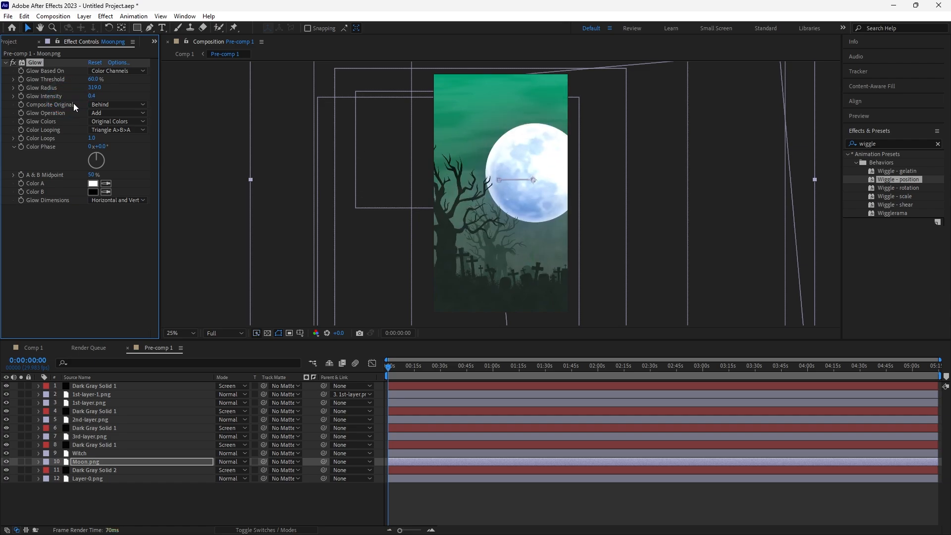
- Set the Glow on Moon.png to an intensity of 0.5, a radius of 429 and a threshold of 64.7%
left_click_drag(95, 97, 106, 96)
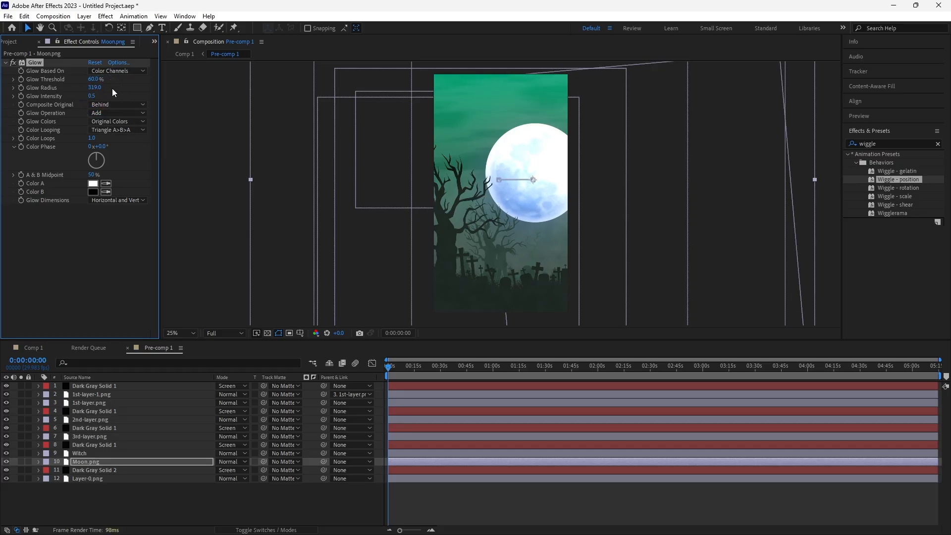
mouse_move(147, 87)
left_mouse_down()
mouse_move(26, 94)
mouse_move(161, 98)
left_mouse_up()
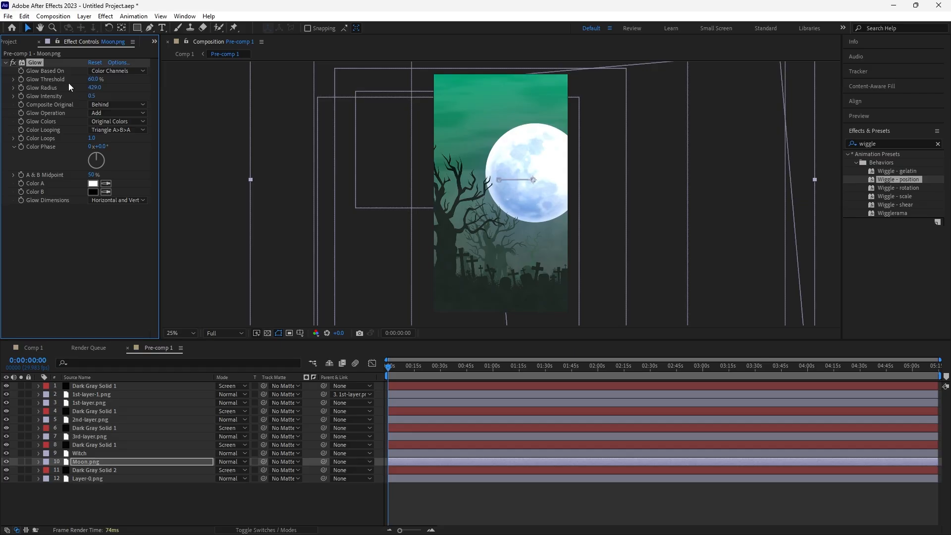
left_click_drag(87, 80, 110, 87)
left_click(101, 253)
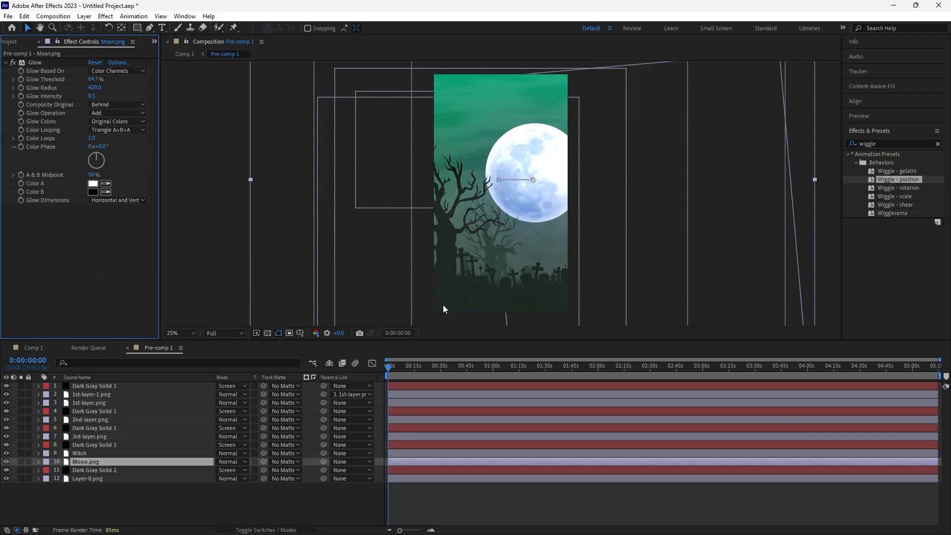
- Place the Witch layer just outside the left edge of the frame on the first frame and keyframe its Position
left_click(107, 455)
left_click_drag(418, 148, 477, 148)
left_click_drag(400, 368, 313, 367)
left_click_drag(482, 149, 417, 155)
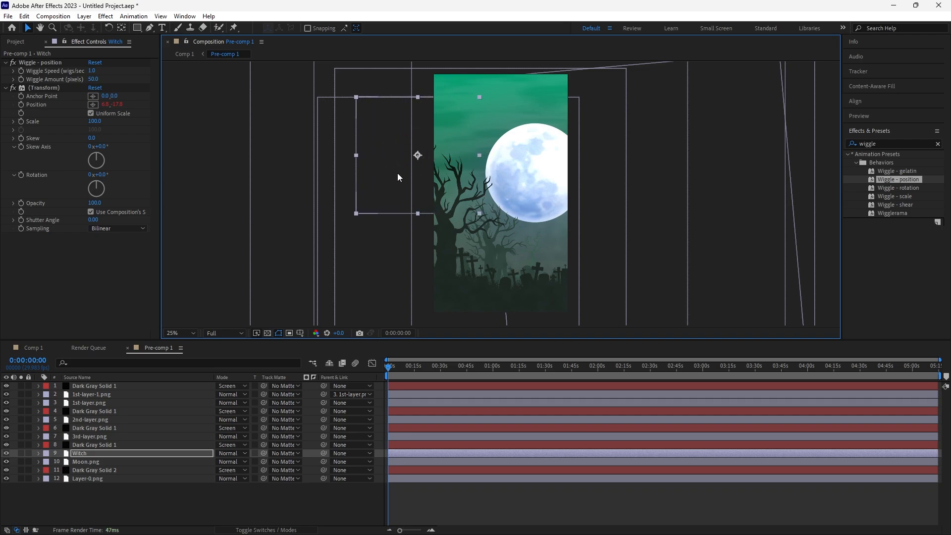
key("p")
left_click(63, 462)
- At 0:00:06:26, move the Witch layer past the right edge of the frame to add a second Position keyframe
left_click_drag(388, 371, 483, 370)
scroll(403, 396, "up", 3, "alt")
scroll(404, 397, "up", 3, "alt")
left_click_drag(417, 156, 602, 167)
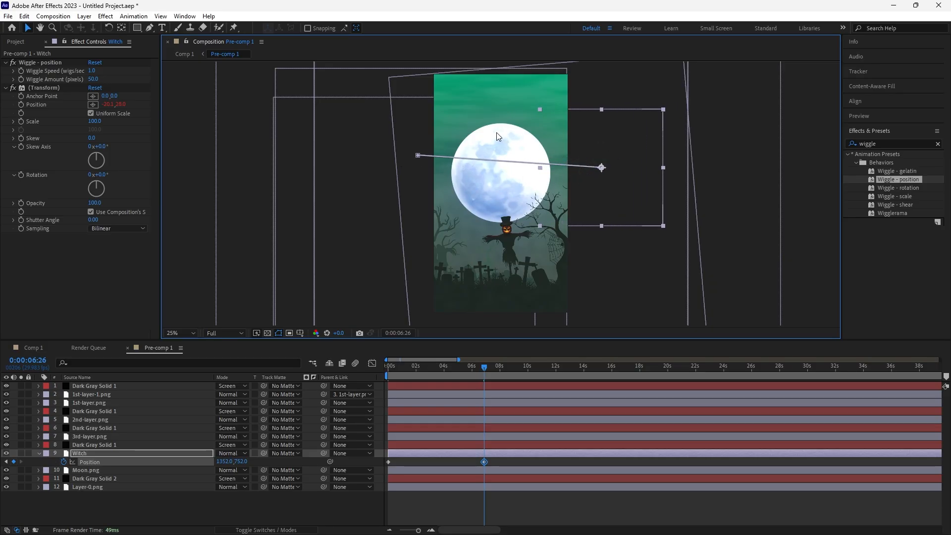
- Bend the Witch's motion path into a gentle S-curve across the moon with the Pen tool
left_click(149, 28)
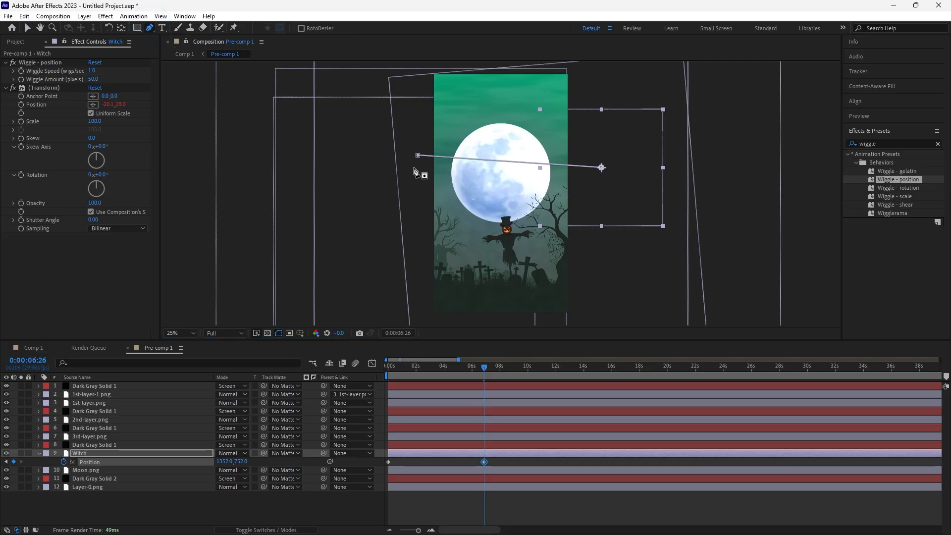
left_click(418, 156)
left_click_drag(450, 158, 469, 197)
left_click_drag(602, 168, 507, 141)
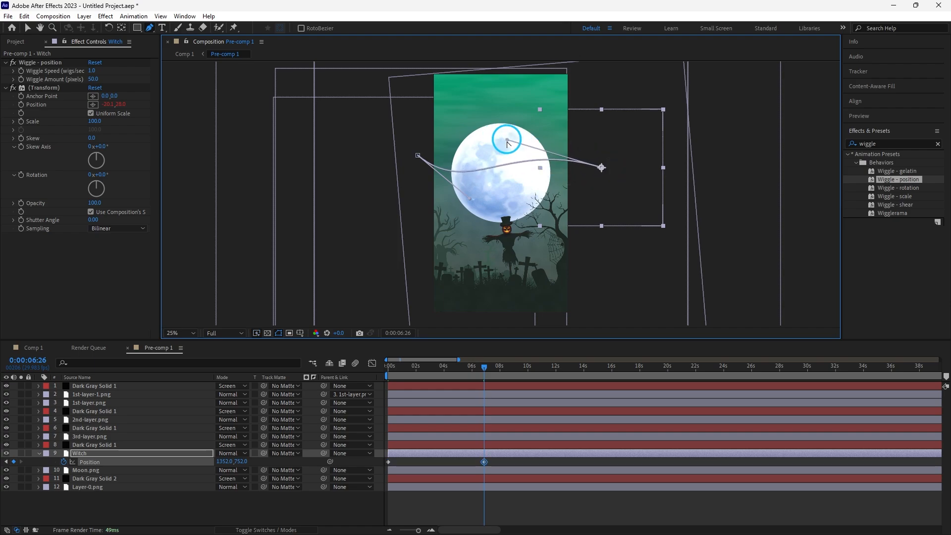
left_click_drag(480, 198, 483, 193)
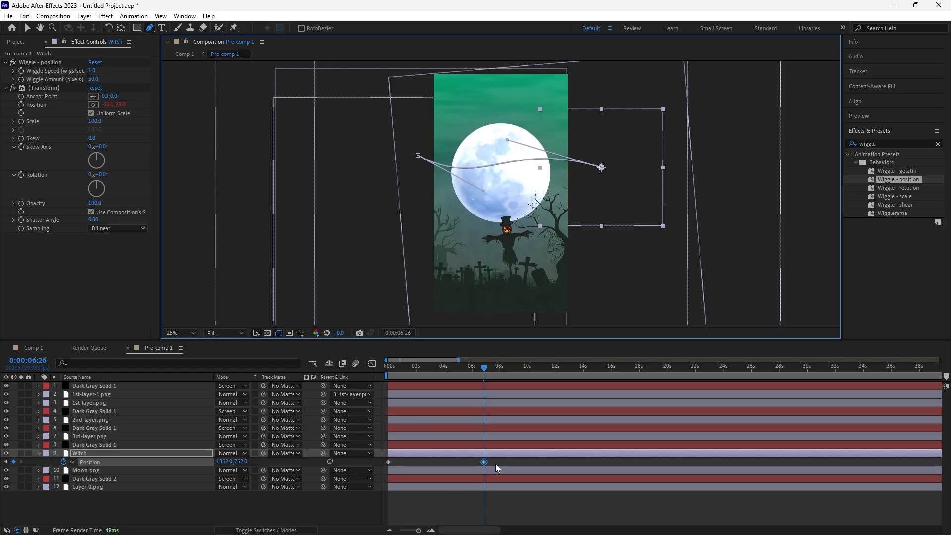
left_click(419, 497)
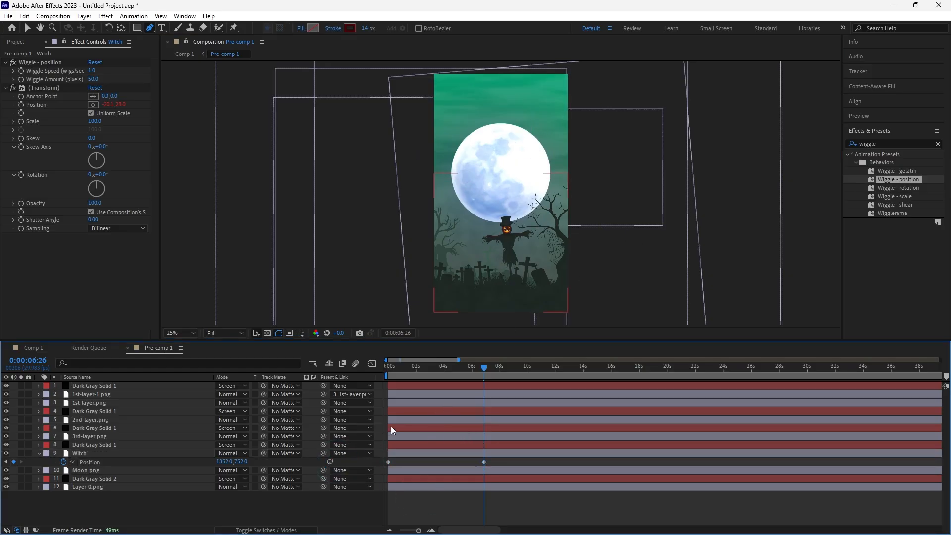
- Set Comp 1's preview resolution to Quarter and play the animation from the first frame
left_click(33, 347)
left_click_drag(582, 371, 314, 361)
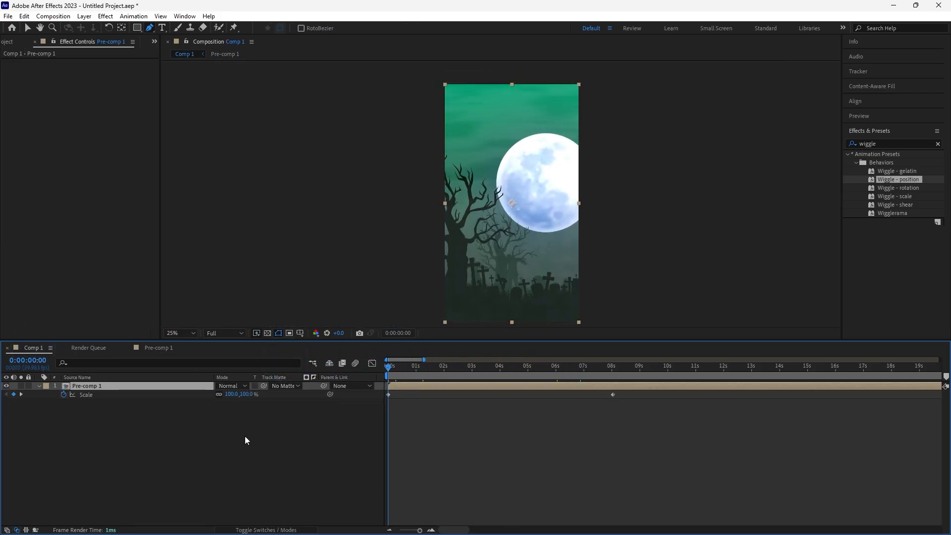
left_click(222, 334)
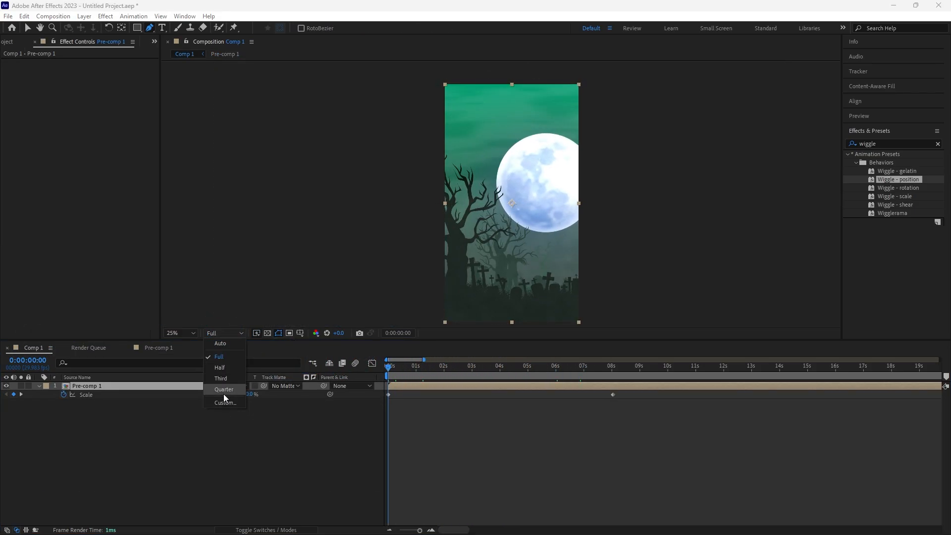
left_click(224, 395)
key("space")
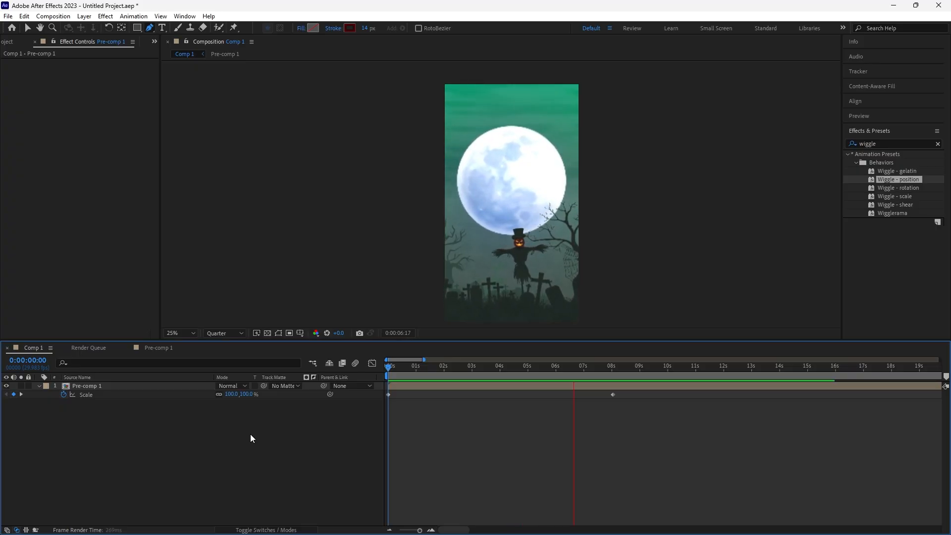
key("space")
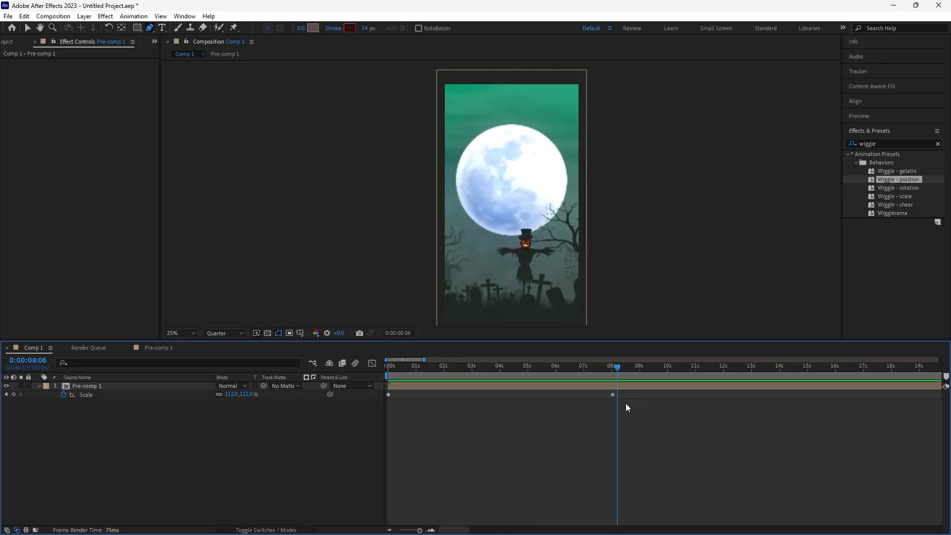
left_click_drag(619, 369, 342, 390)
key("space")
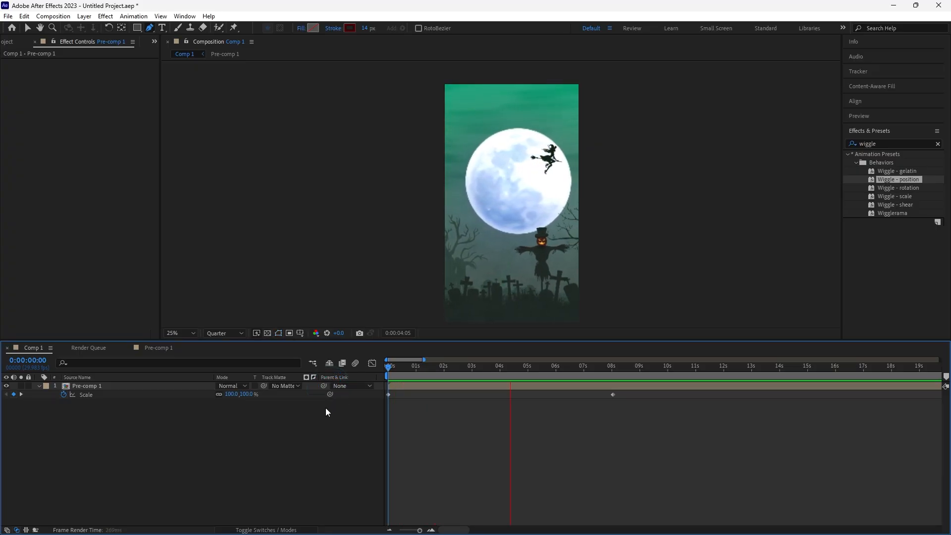
key("space")
- Slow the Witch's flight in the pre-composition by moving its last Position keyframe to about 9 seconds, and return to Comp 1
double_click(125, 385)
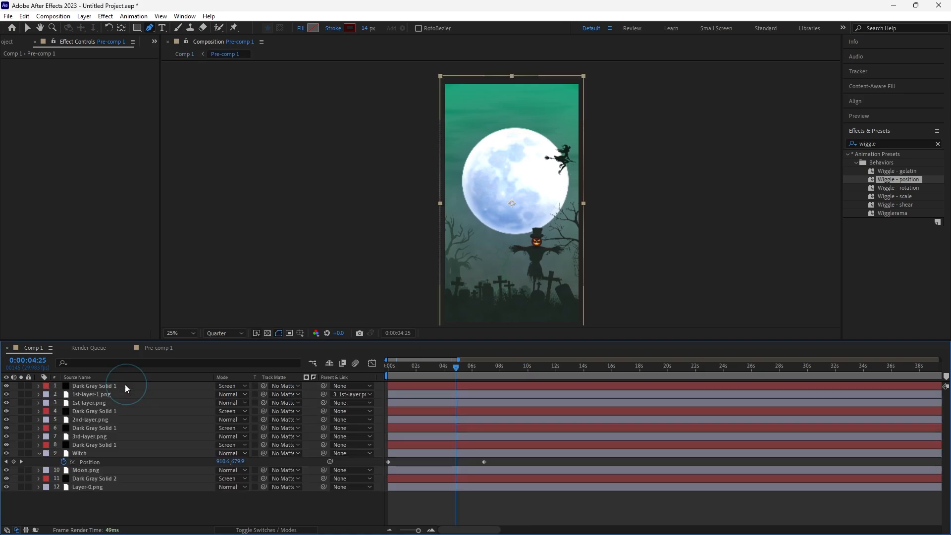
left_click(488, 460)
left_click_drag(488, 461, 515, 463)
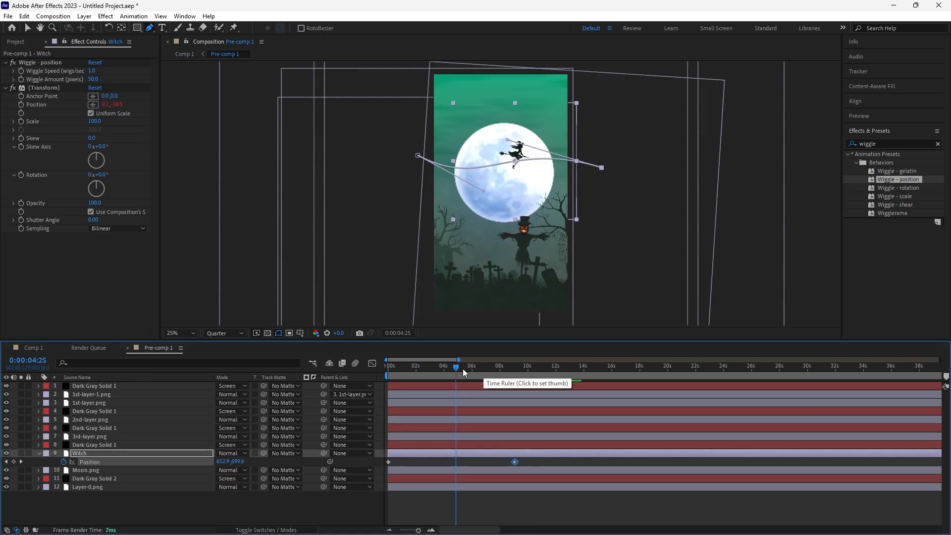
left_click(25, 345)
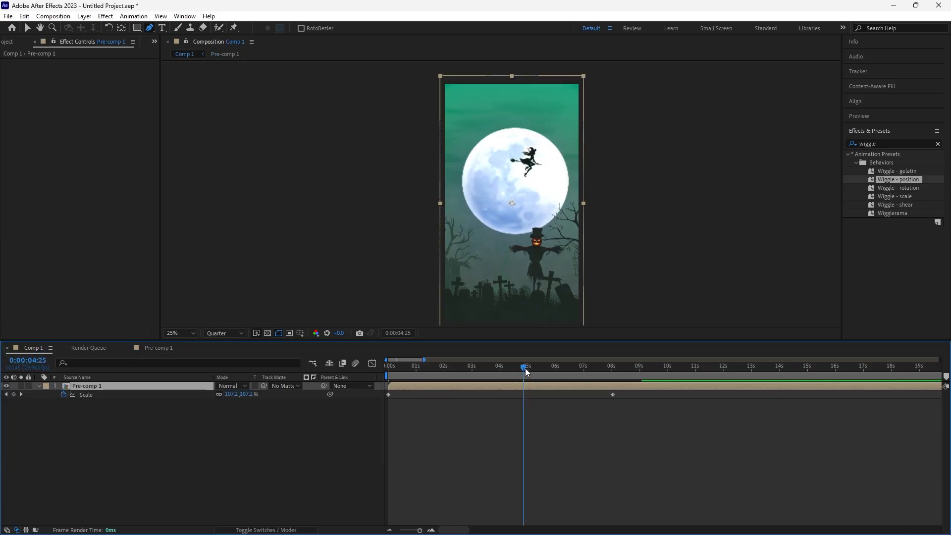
- Reduce the Witch layer's Scale in the pre-composition to -24, 24% and check it at 0:00:06:09
double_click(135, 387)
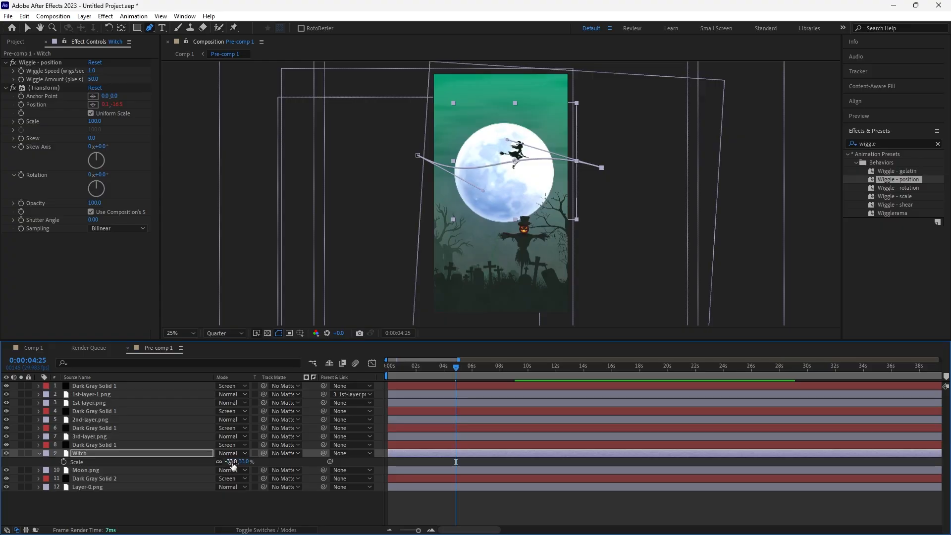
left_click_drag(244, 461, 241, 462)
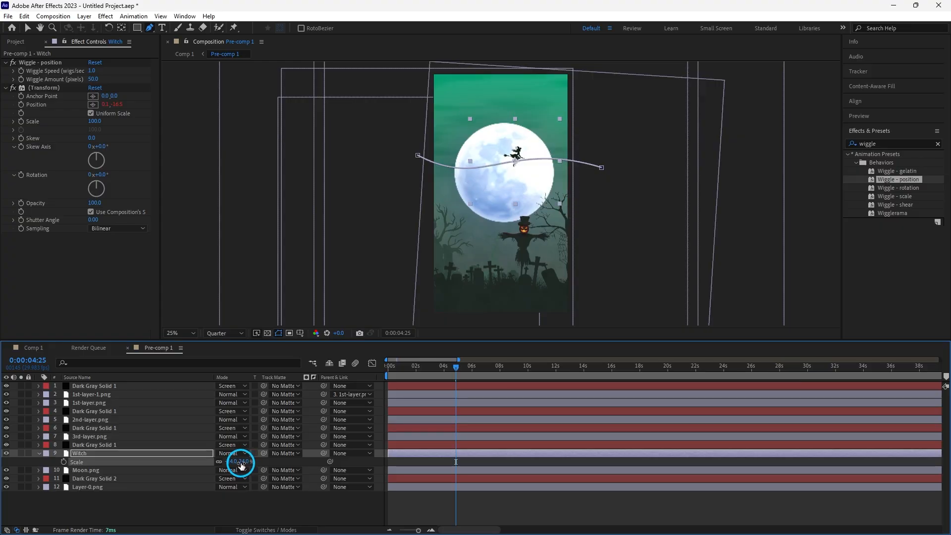
left_click(218, 507)
left_click_drag(456, 367, 478, 376)
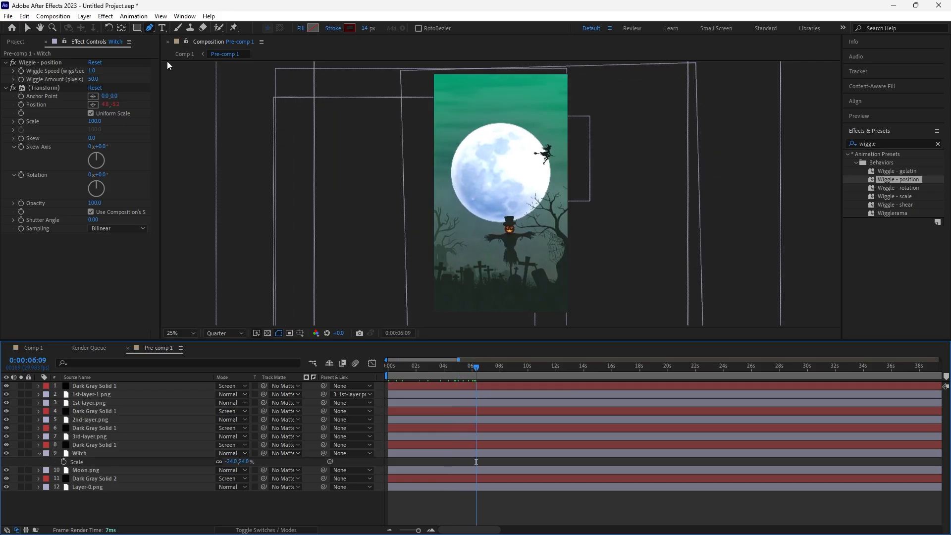
left_click(181, 90)
key("ctrl+z")
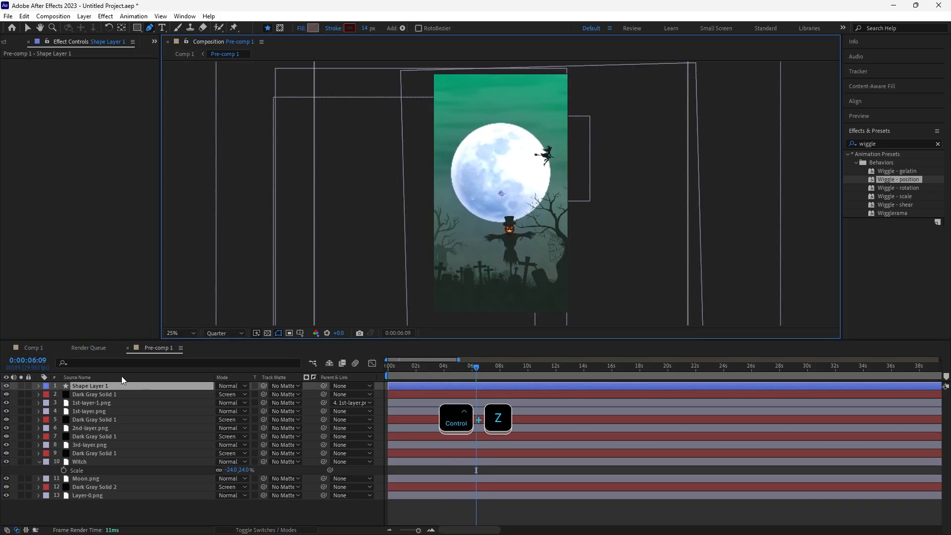
left_click(117, 385)
key("ctrl+z")
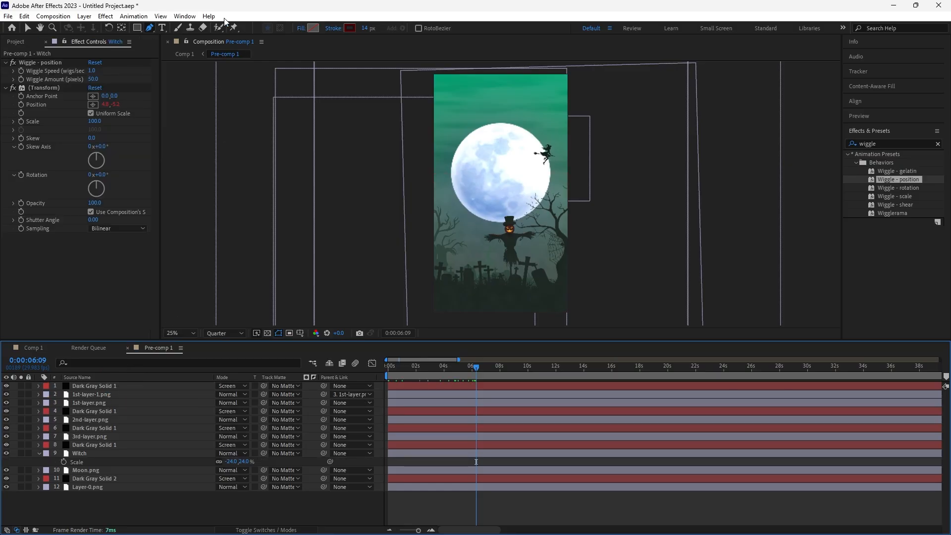
- Add a two-line text layer above the moon reading "GG Motion Studio" and "Tutorial 34"
left_click(161, 28)
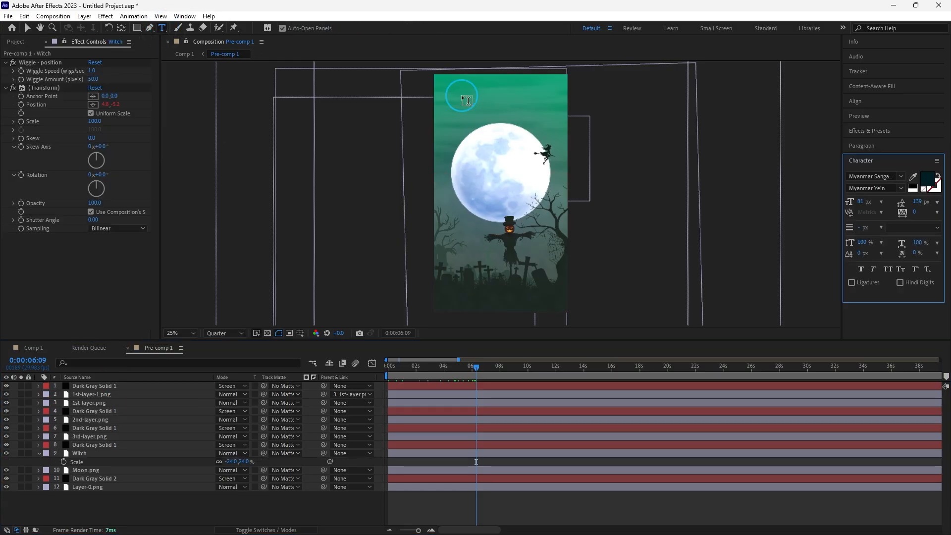
left_click(462, 94)
type("GG Motion Studi")
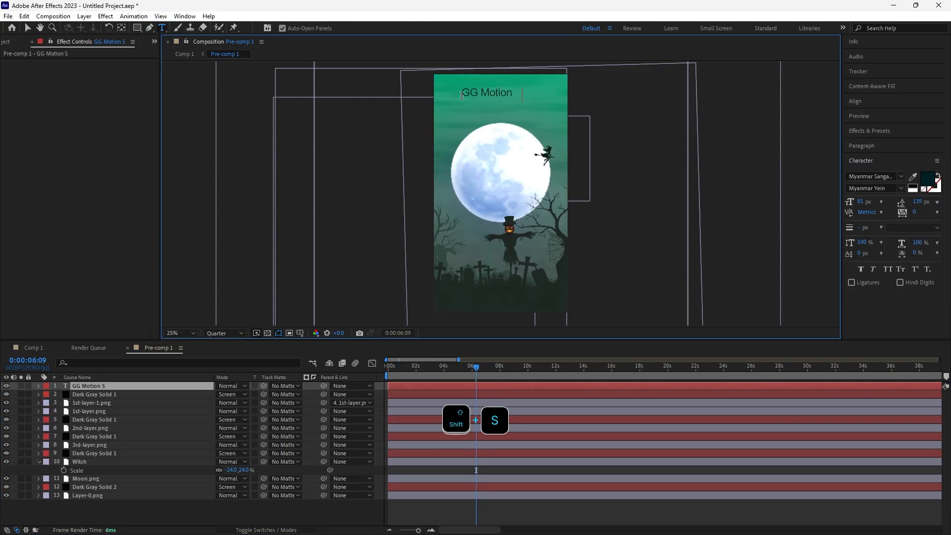
type("o")
key("Return")
type("Tutorial 24")
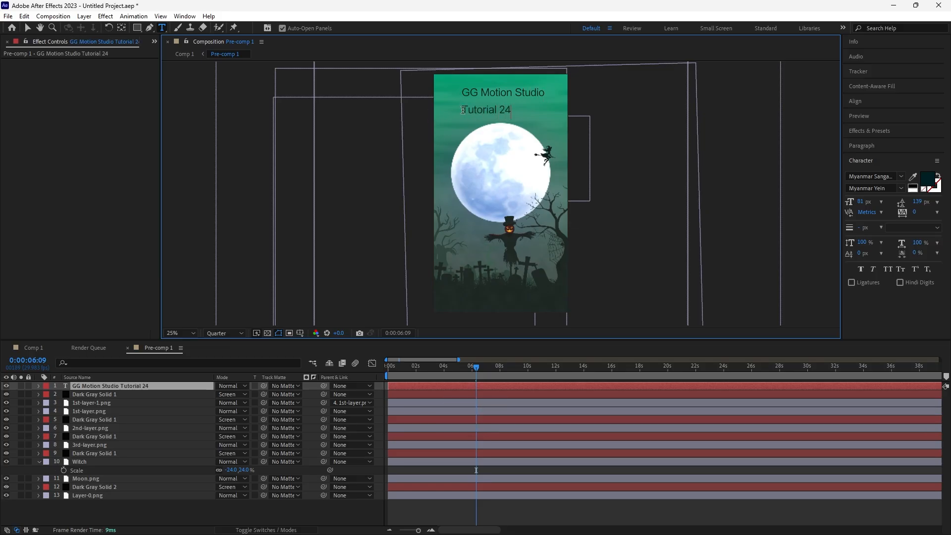
type("al 43")
key("Escape")
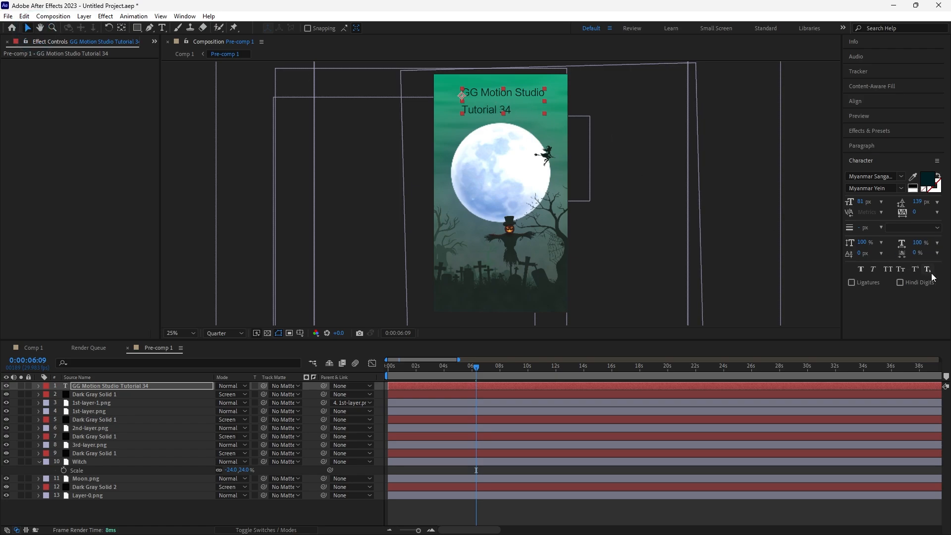
- Center-align the title's paragraph and center its anchor point in the layer content
left_click(864, 146)
left_click(864, 160)
right_click(506, 95)
mouse_move(570, 144)
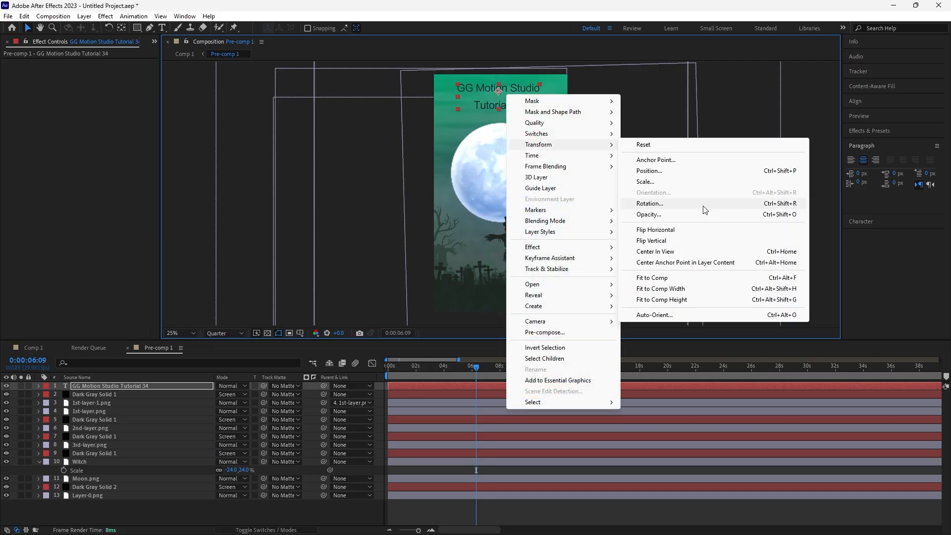
- Format the title in white Poppins, with a SemiBold first line and a smaller Regular second line
left_click(861, 221)
left_click(871, 176)
type("poppin")
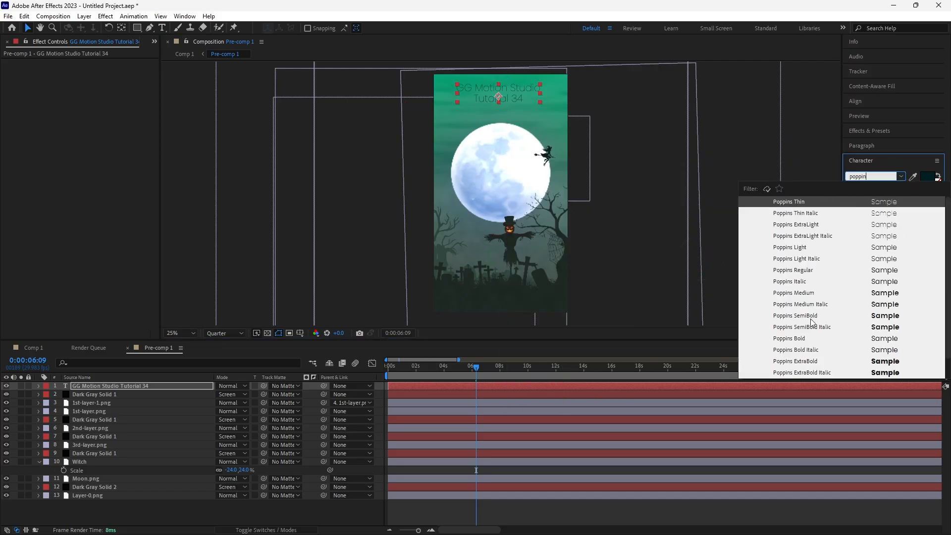
left_click(811, 317)
left_click(875, 189)
left_click(866, 263)
- Transfer the title layer from the pre-composition to Comp 1 and place it between the frame's upper edge and the moon
left_click(121, 389)
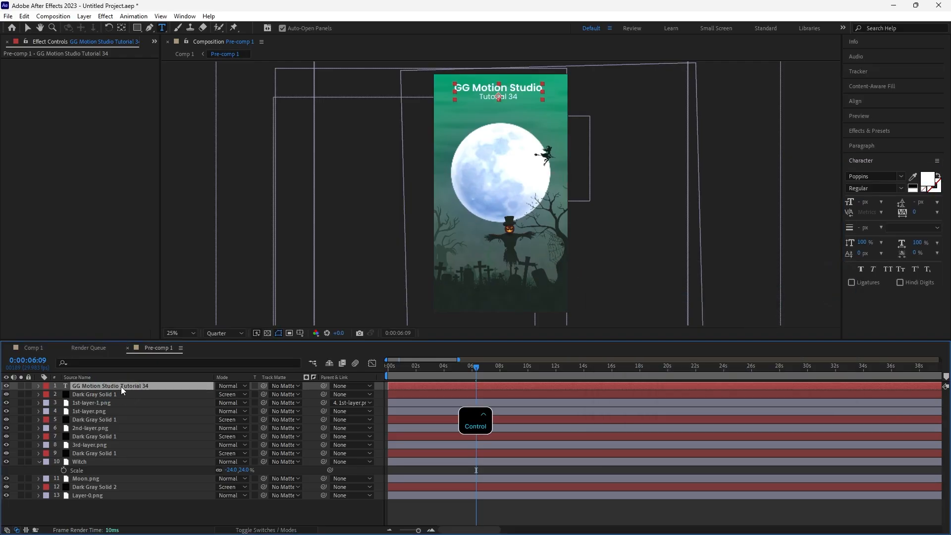
key("ctrl+x")
left_click(33, 347)
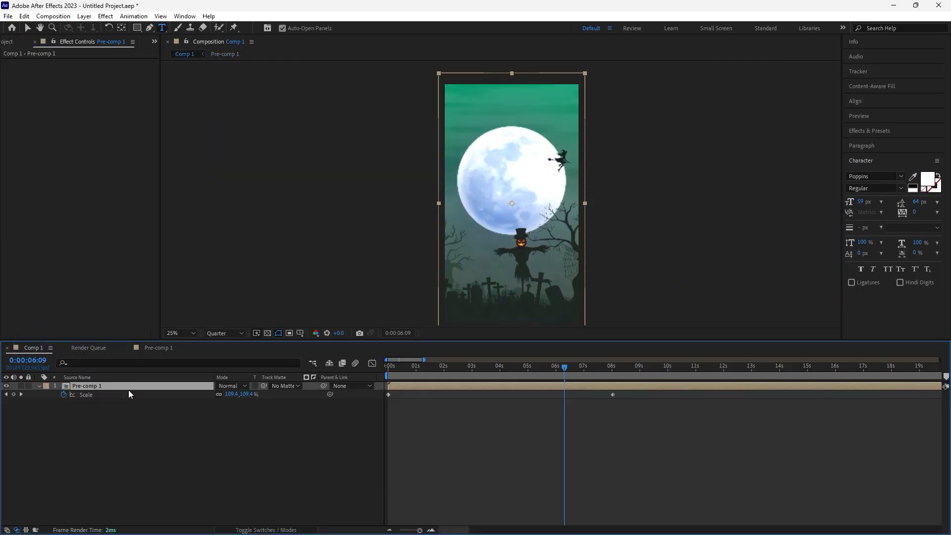
key("ctrl+v")
key("v")
left_click_drag(509, 103, 510, 114)
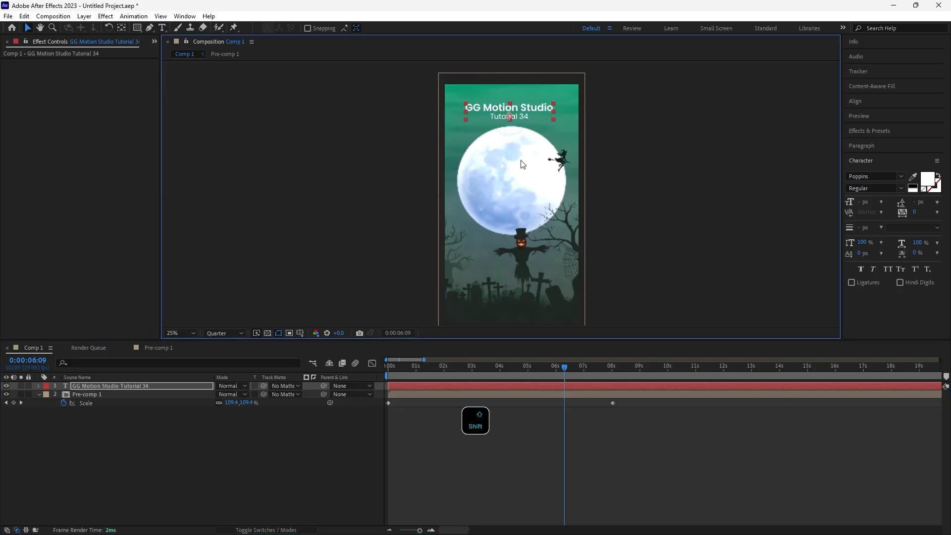
- Center the title's anchor point, center the title horizontally in Comp 1, and preview from the first frame
left_click_drag(563, 375, 317, 369)
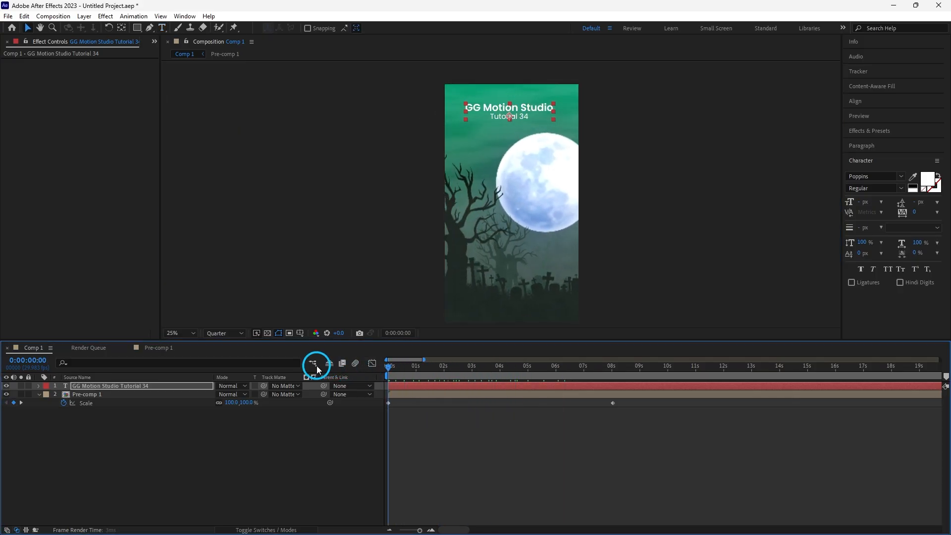
right_click(523, 110)
mouse_move(553, 157)
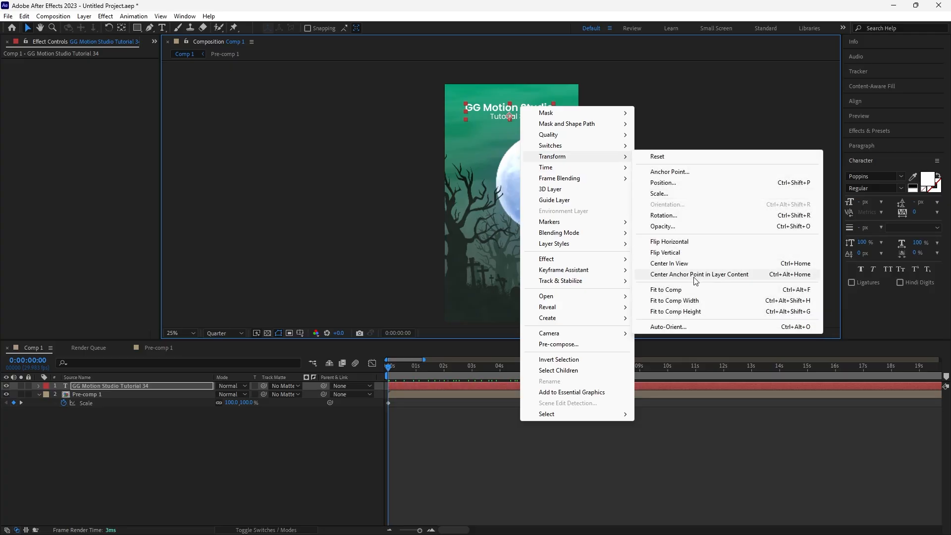
left_click(704, 274)
left_click(282, 448)
key("space")
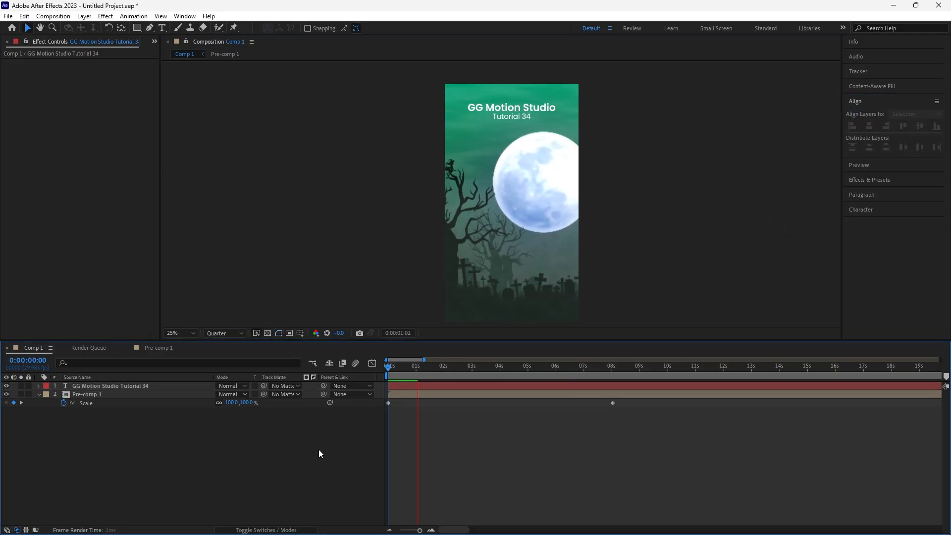